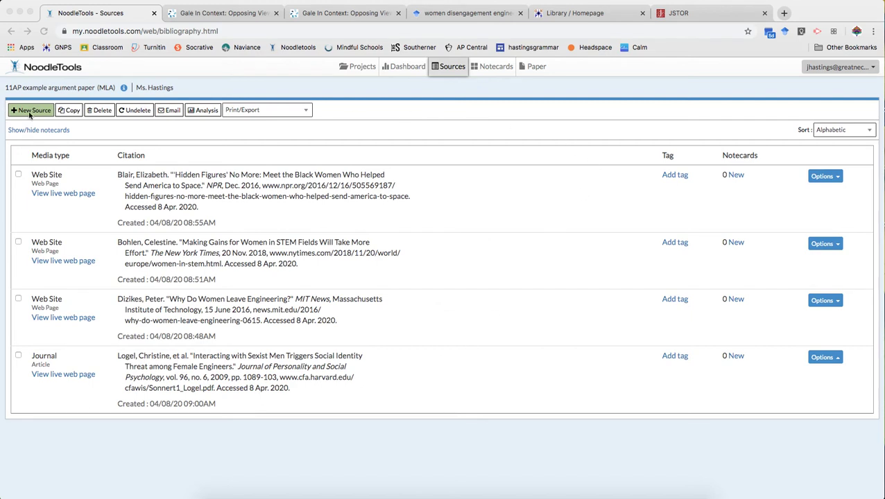
# Step: Look over the school library's Research Resources - Databases page, and return to the Gale article on women's occupations
pyautogui.click(206, 13)
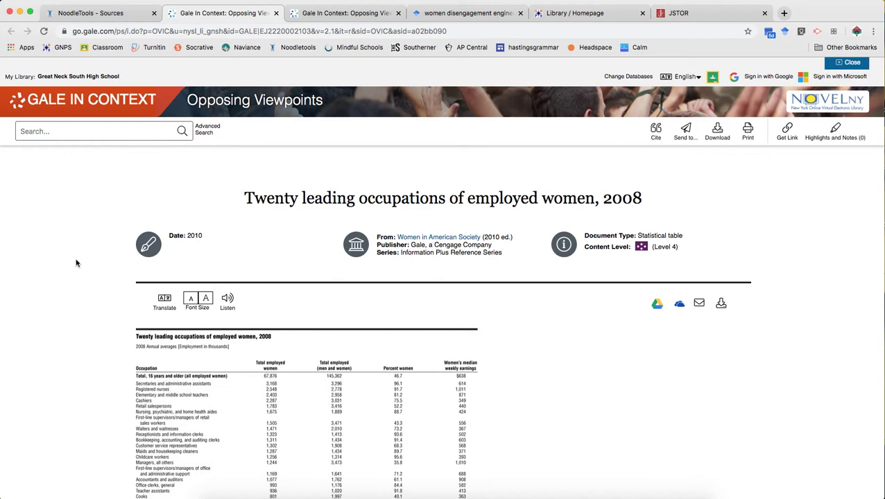
pyautogui.click(571, 16)
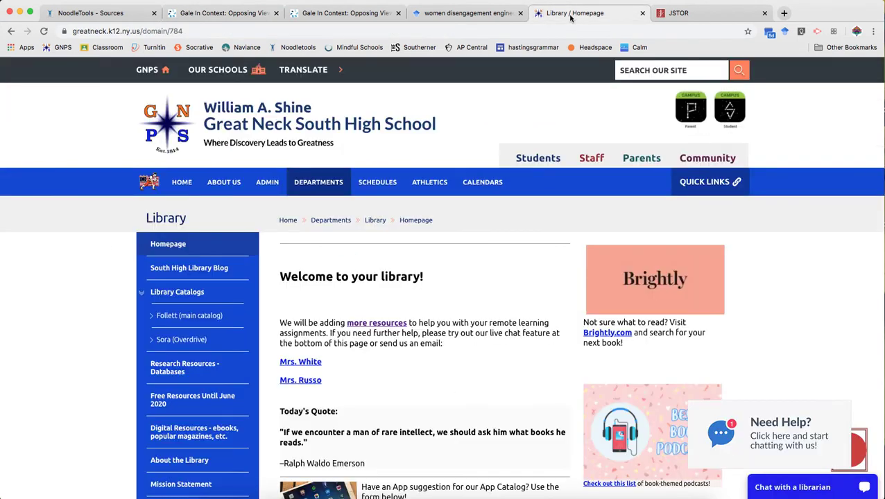
pyautogui.click(204, 380)
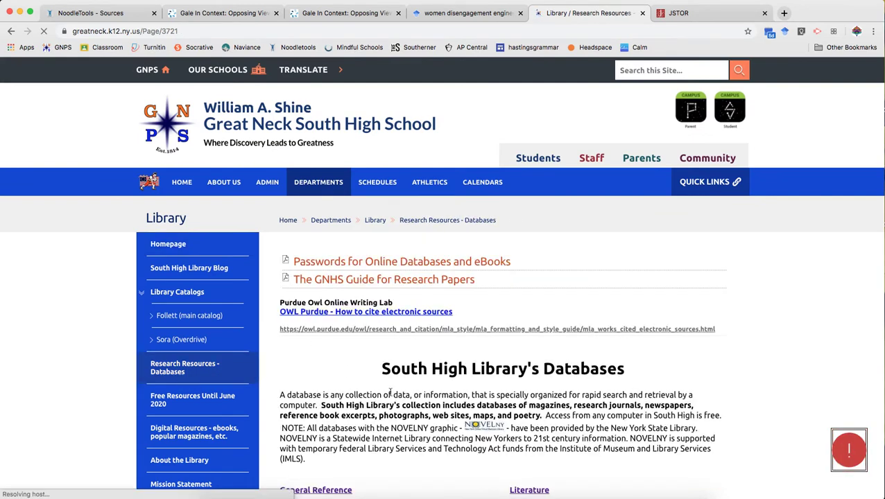
pyautogui.scroll(-2, 389, 397)
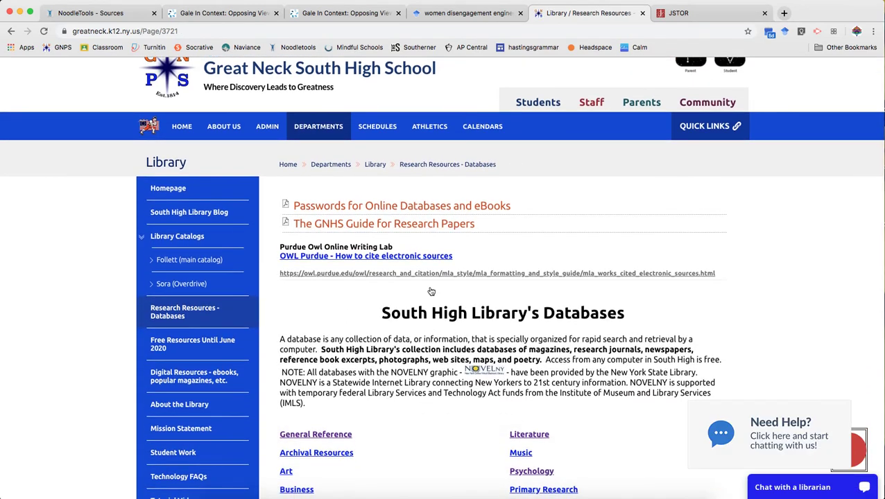
pyautogui.scroll(-2, 431, 291)
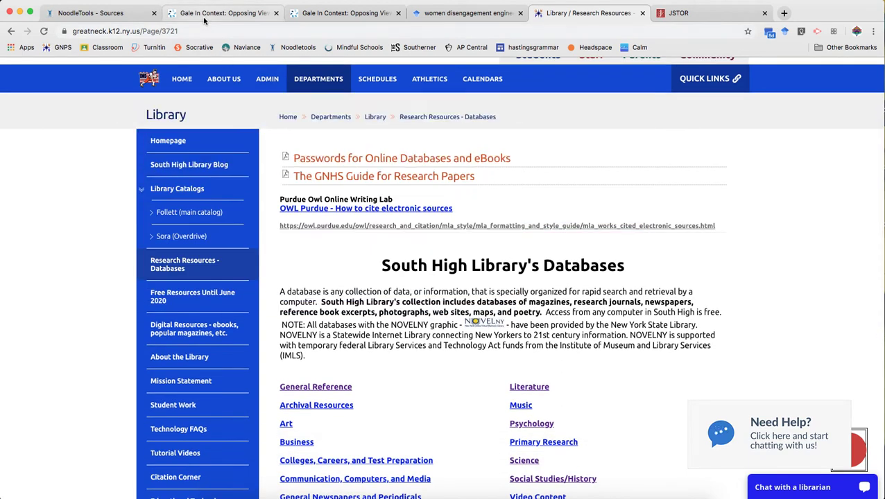
pyautogui.click(204, 19)
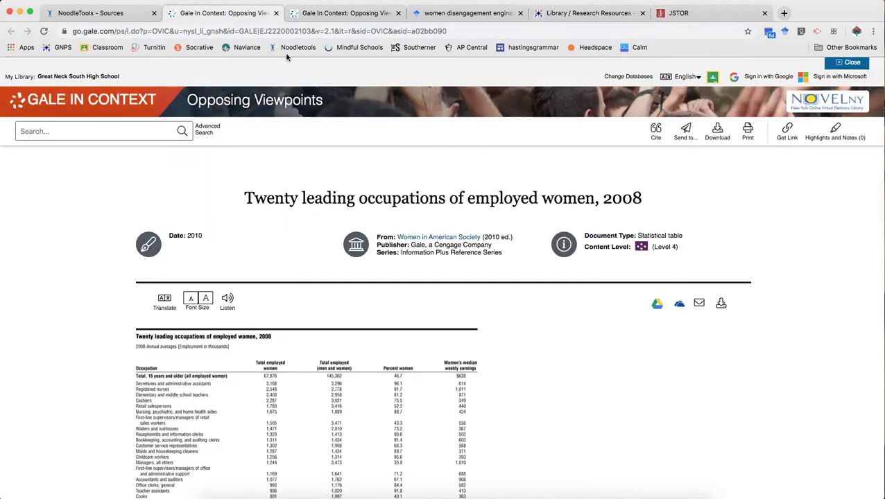
# Step: Start a new source citation in the NoodleTools project, with Database as where the source is located
pyautogui.click(108, 14)
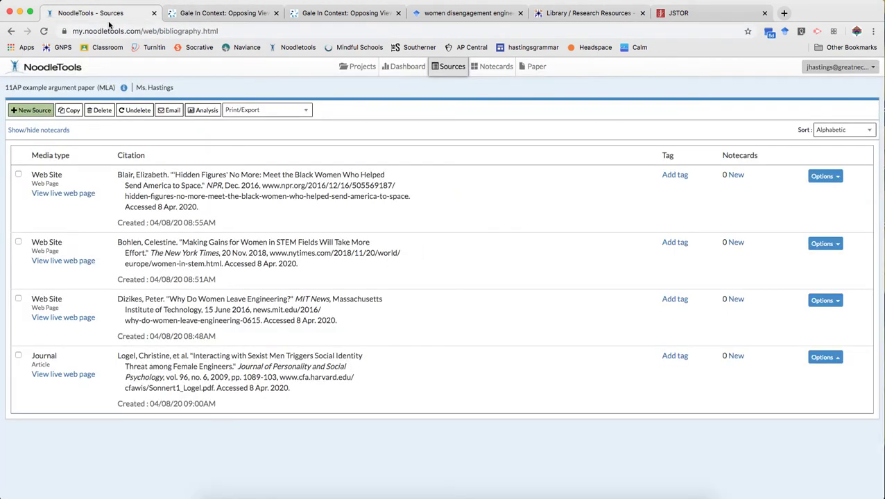
pyautogui.click(31, 112)
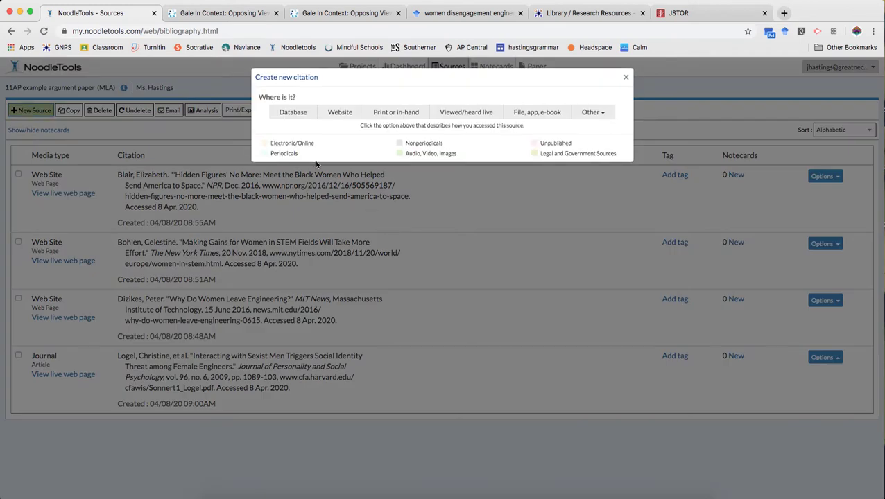
pyautogui.click(293, 111)
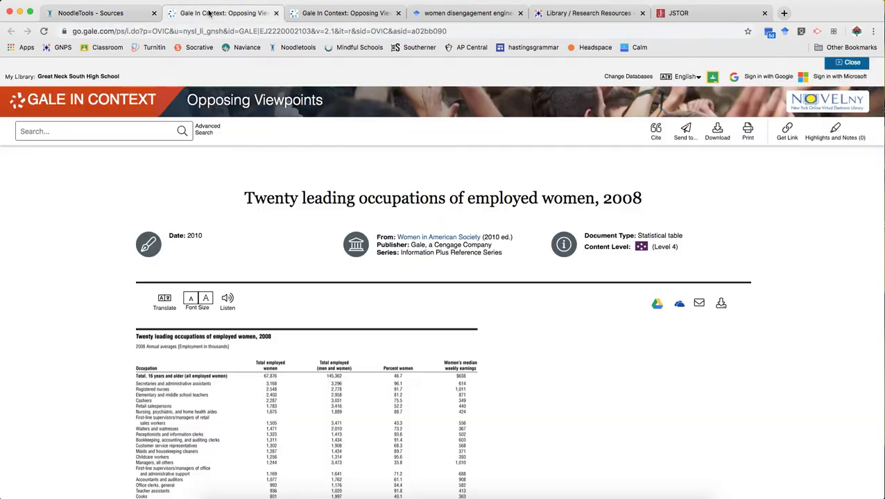
# Step: Review the Gale article's source citation and publication details, including its series, to determine the source type
pyautogui.click(209, 15)
pyautogui.scroll(-5, 88, 193)
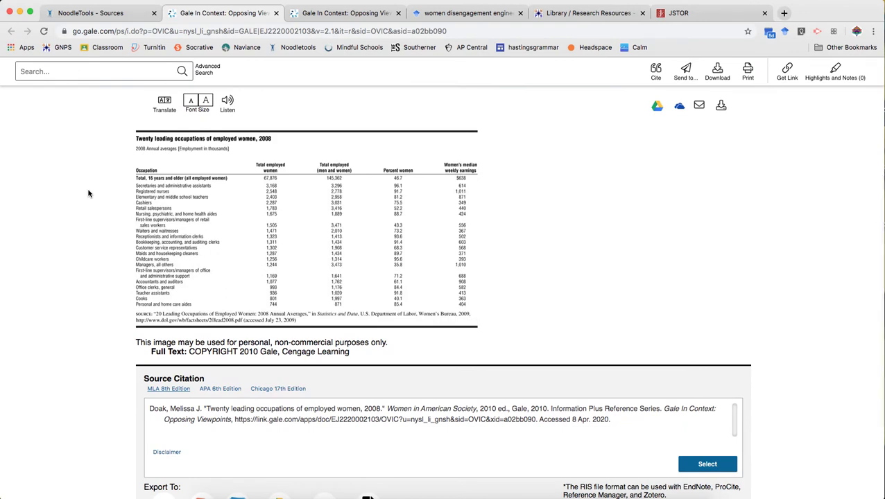
pyautogui.scroll(5, 88, 193)
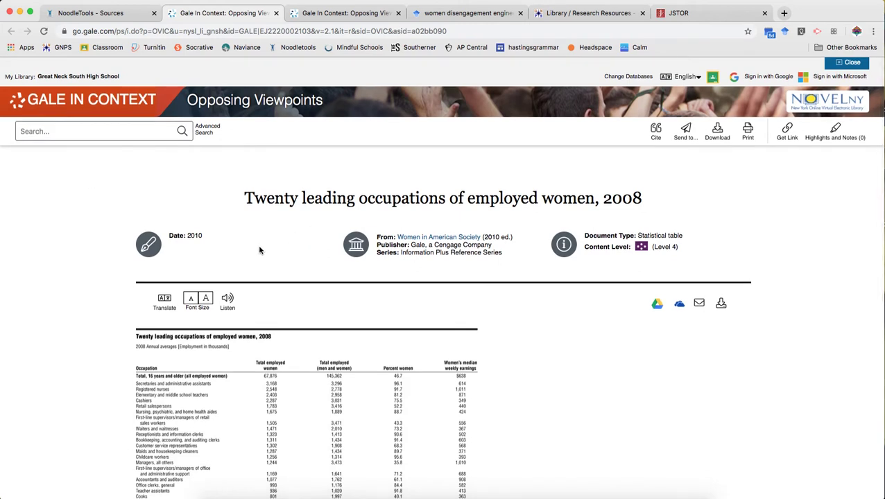
pyautogui.moveTo(401, 254); pyautogui.dragTo(519, 253)
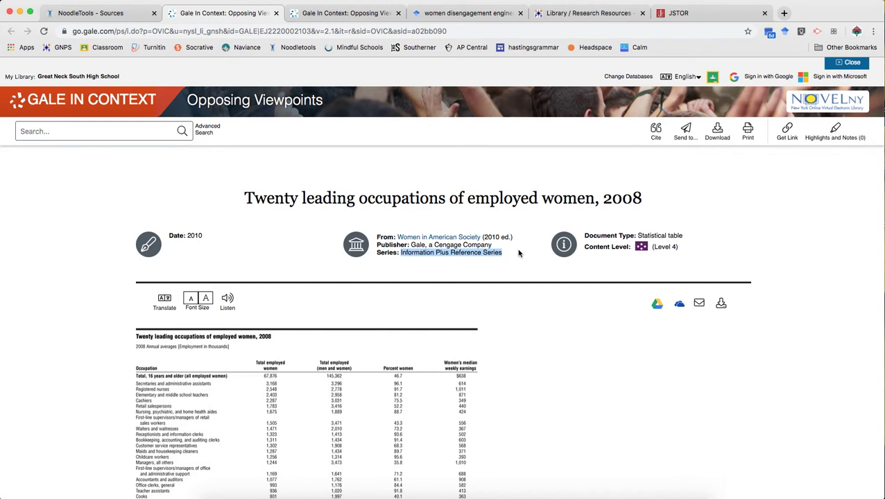
pyautogui.click(518, 253)
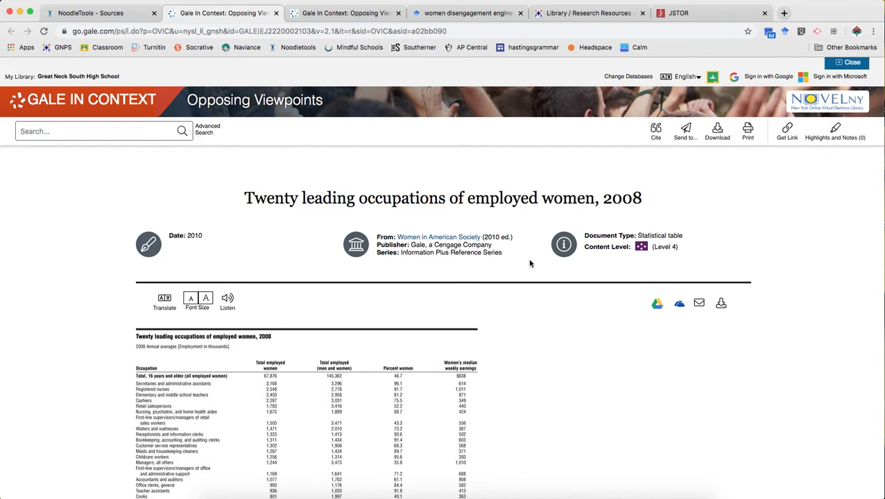
# Step: Classify the NoodleTools citation as a Reference Source and set its database name to Gale in Context: Opposing Viewpoints
pyautogui.click(108, 13)
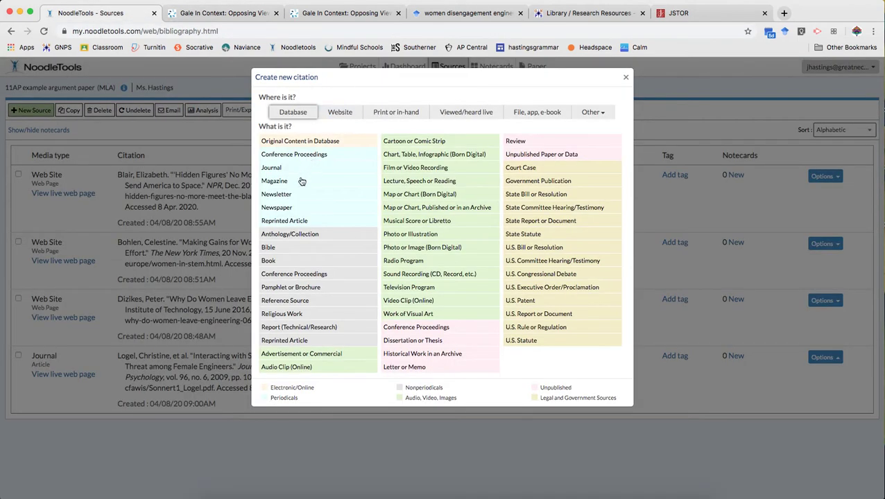
pyautogui.click(292, 300)
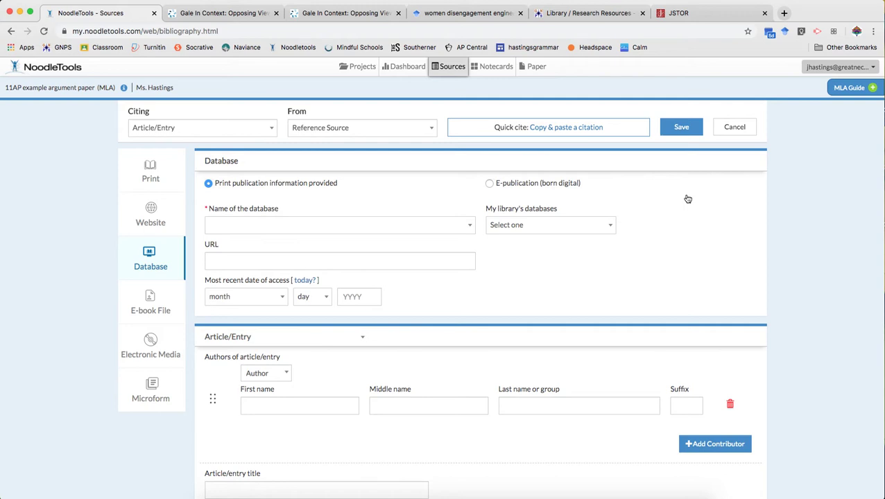
pyautogui.click(254, 229)
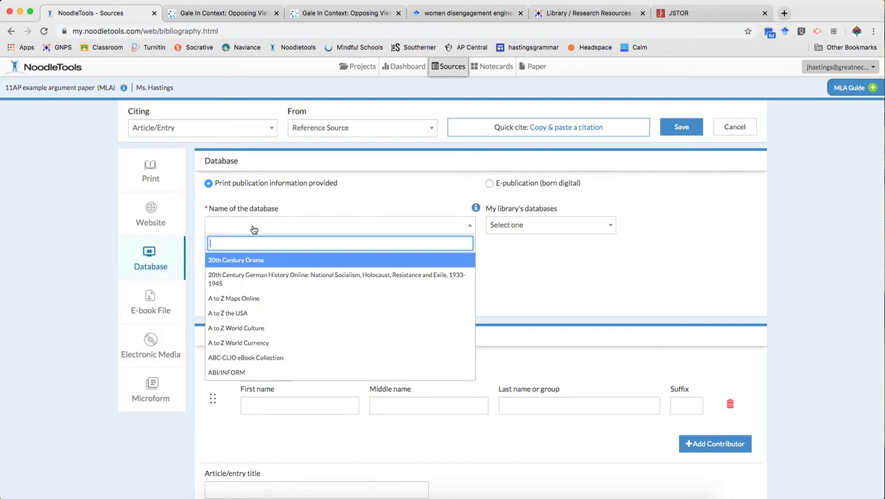
pyautogui.write('Oppos')
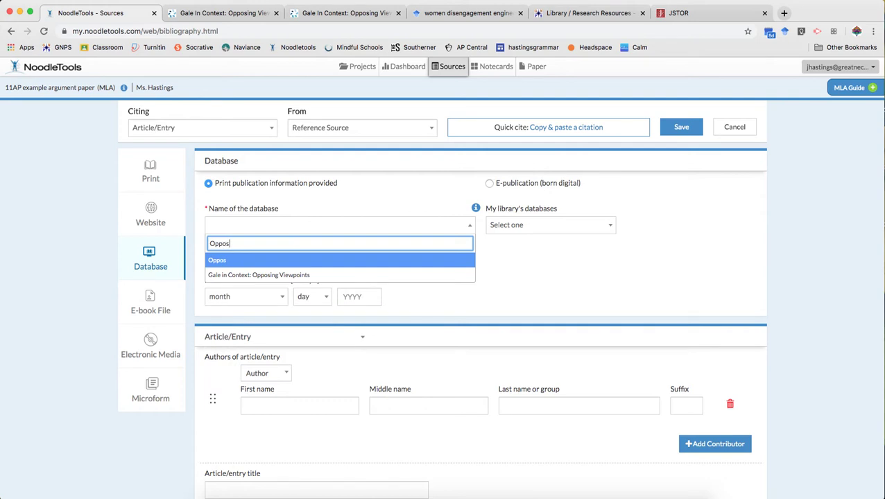
pyautogui.click(268, 276)
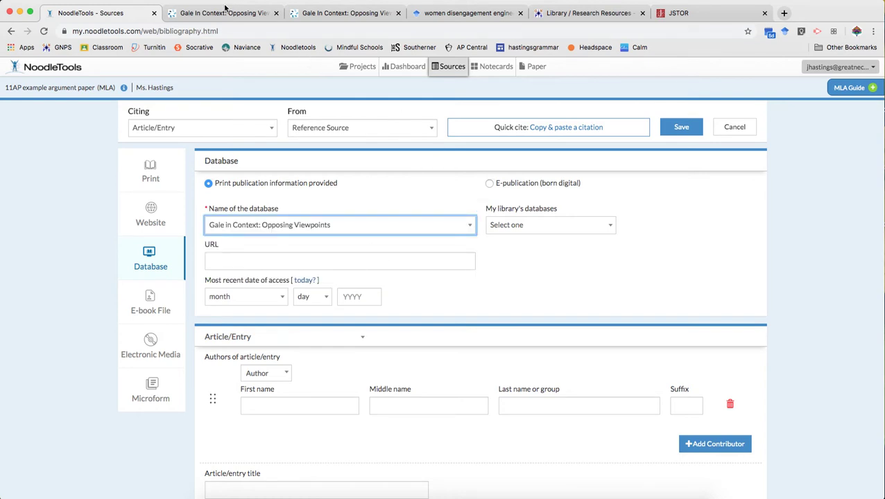
# Step: Copy the Gale article's Get Link address and paste it as the URL of the NoodleTools citation
pyautogui.click(226, 11)
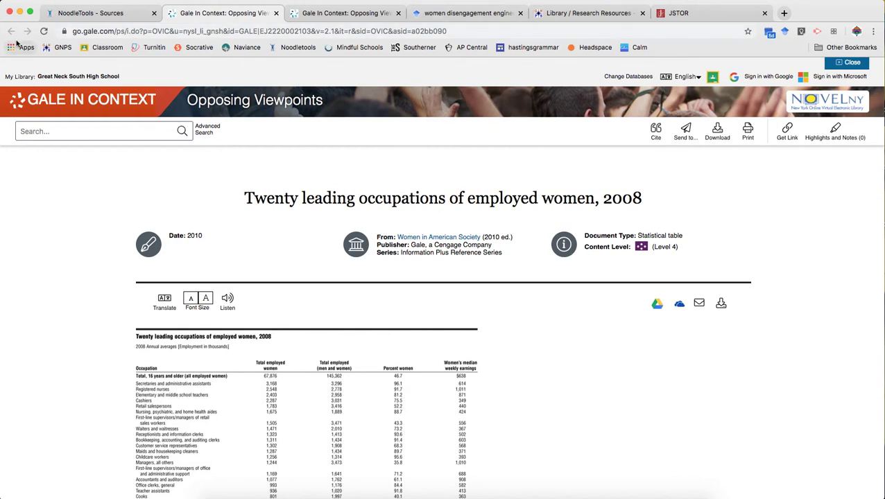
pyautogui.click(783, 135)
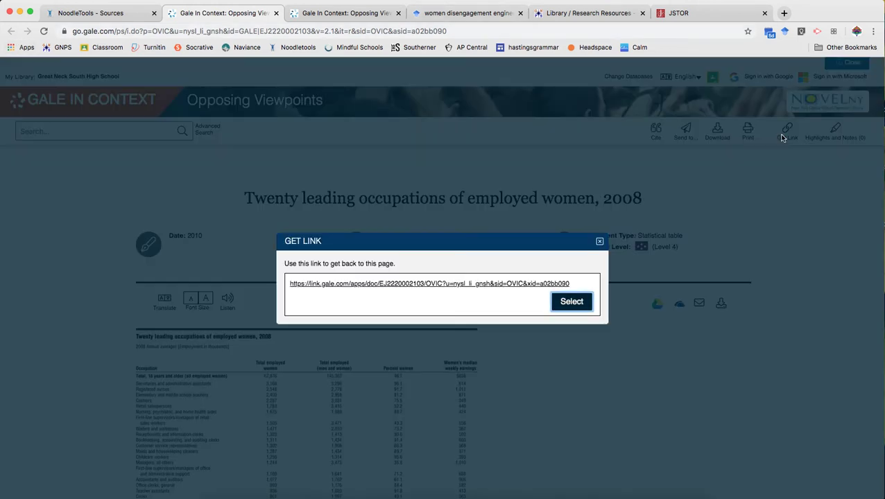
pyautogui.click(563, 308)
pyautogui.press('super+c')
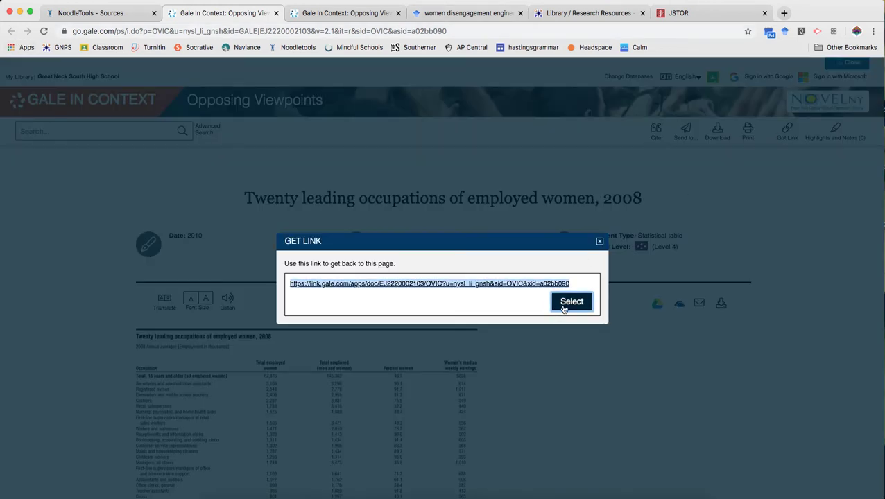
pyautogui.click(600, 242)
pyautogui.click(105, 14)
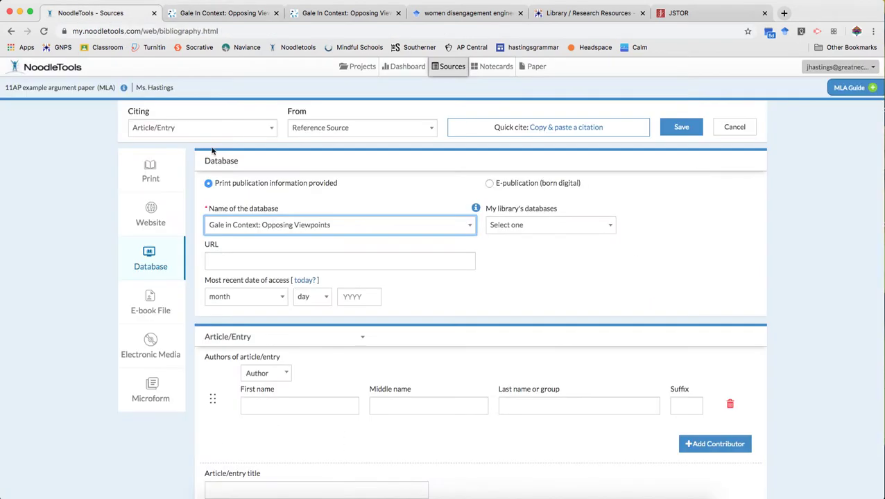
pyautogui.click(284, 262)
pyautogui.press('super+v')
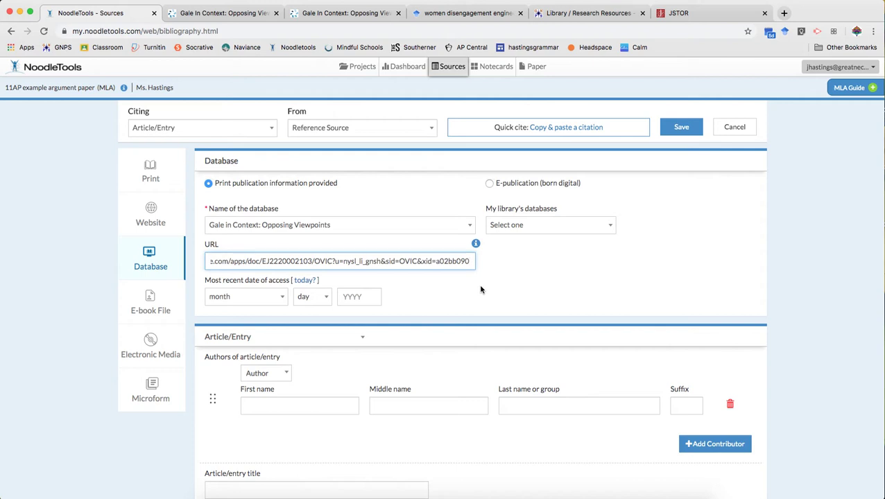
# Step: Set the citation's most recent date of access to today's date, April 8, 2020
pyautogui.click(221, 12)
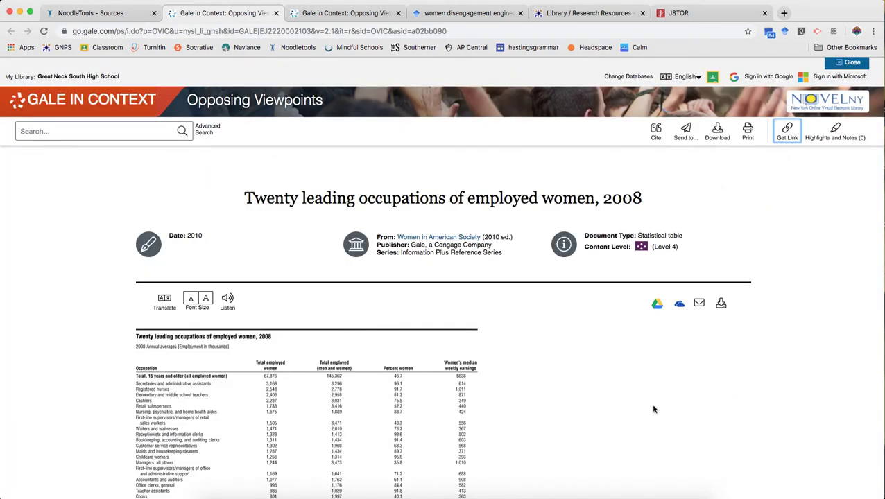
pyautogui.click(109, 10)
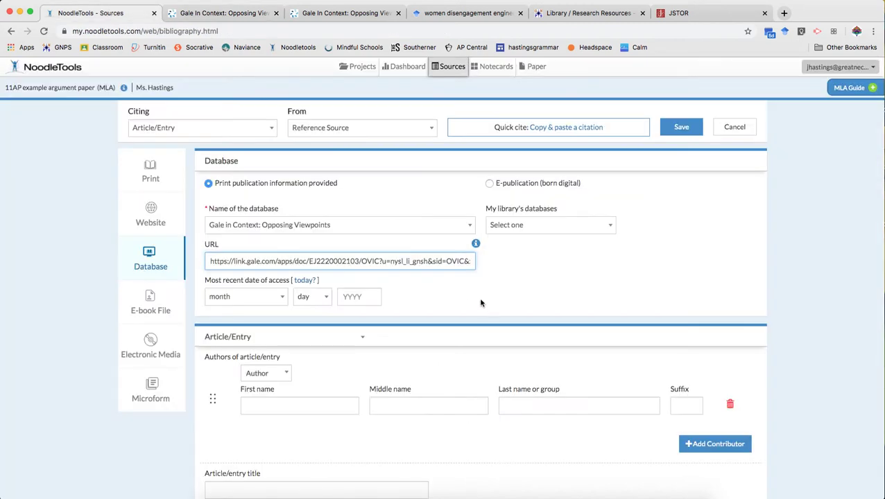
pyautogui.click(298, 282)
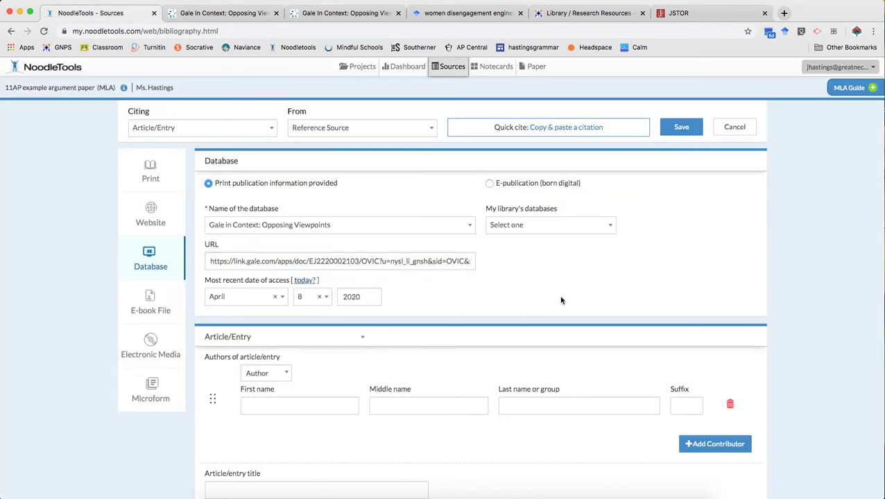
# Step: Examine the MLA 8th Edition source citation below the Gale article for the author and article title the citation form needs
pyautogui.scroll(-3, 562, 300)
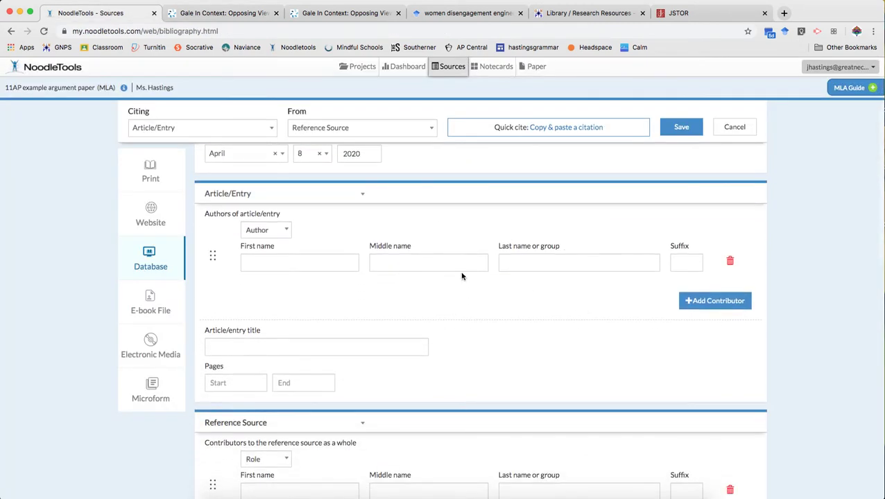
pyautogui.click(208, 14)
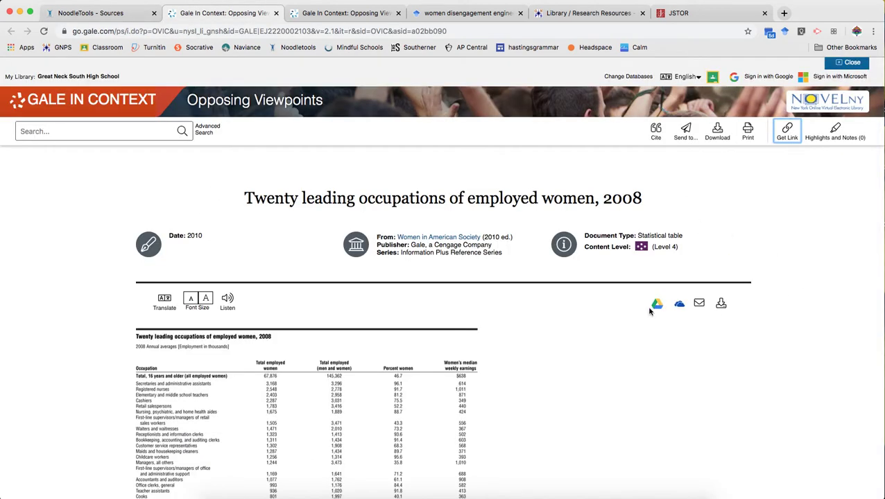
pyautogui.scroll(-1, 86, 244)
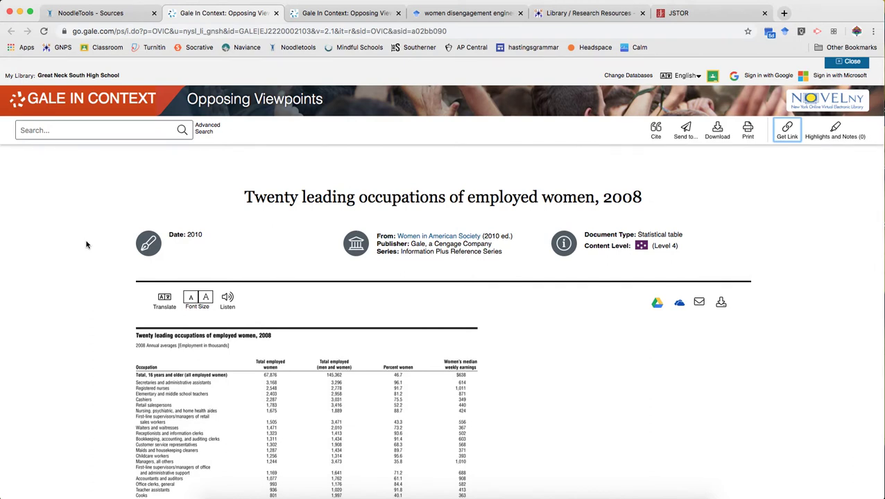
pyautogui.scroll(-10, 87, 244)
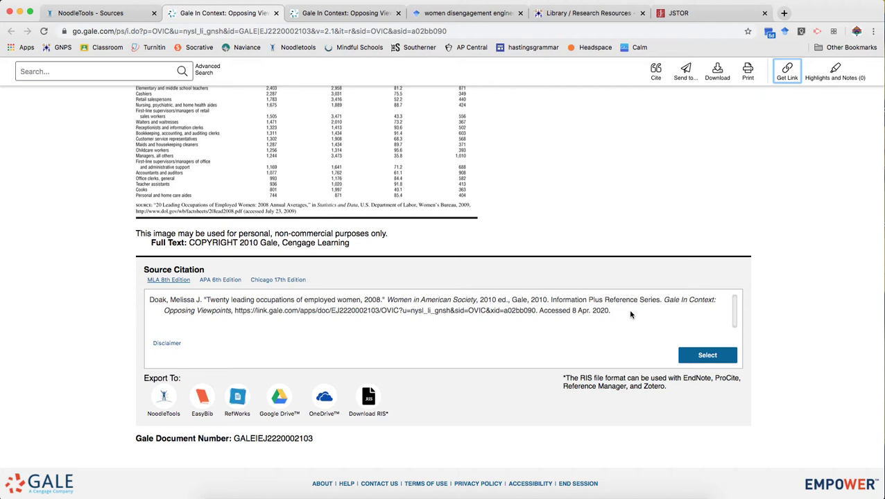
pyautogui.click(610, 311)
pyautogui.moveTo(611, 311); pyautogui.dragTo(73, 290)
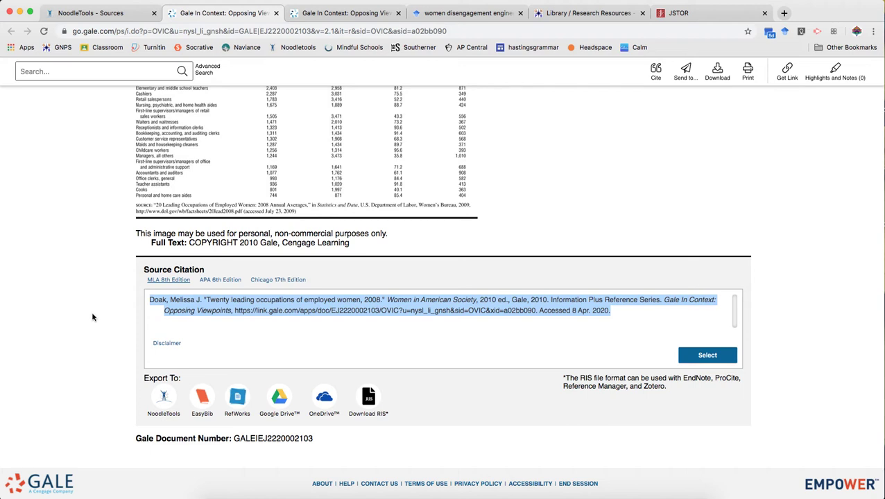
pyautogui.click(211, 337)
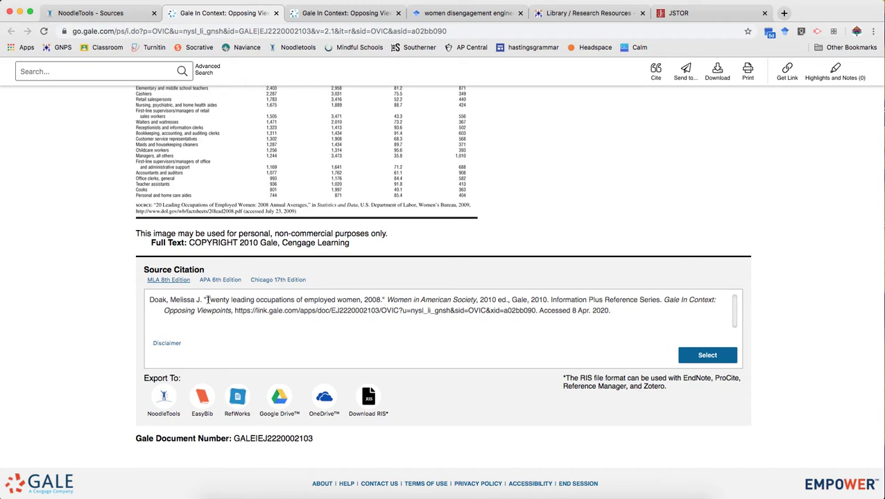
pyautogui.moveTo(207, 299); pyautogui.dragTo(361, 301)
pyautogui.click(342, 337)
pyautogui.moveTo(206, 299); pyautogui.dragTo(363, 301)
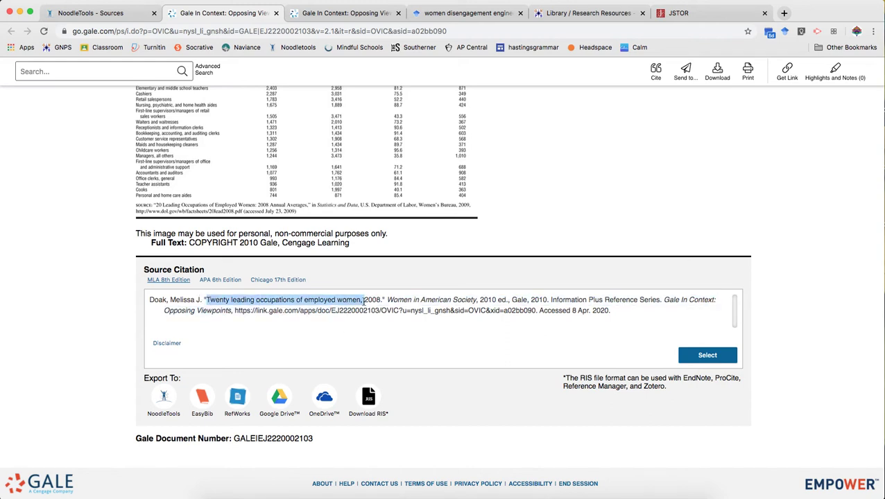
pyautogui.click(407, 344)
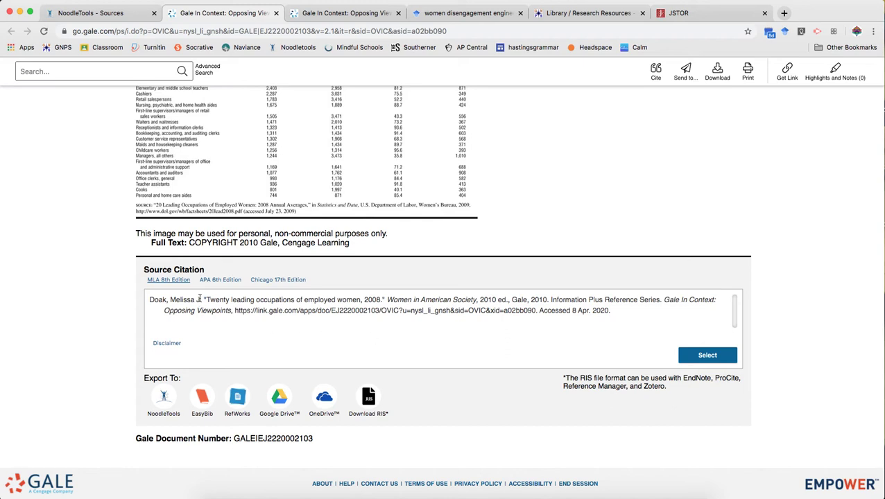
pyautogui.moveTo(149, 299); pyautogui.dragTo(209, 300)
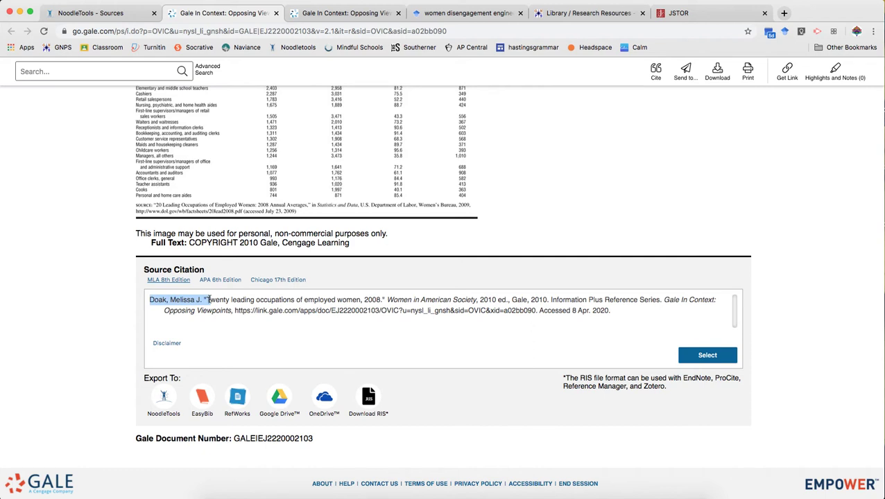
# Step: Enter the Gale article author's first name, middle initial and last name as the article author in the NoodleTools citation
pyautogui.click(209, 300)
pyautogui.click(131, 15)
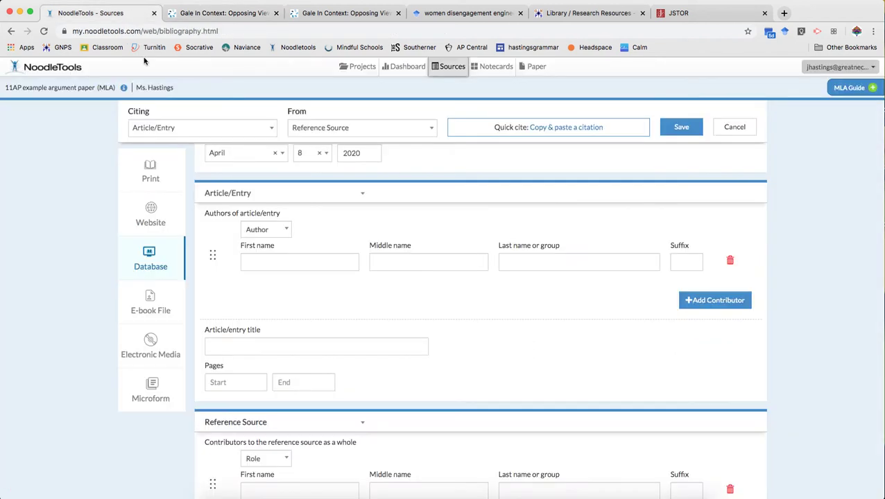
pyautogui.click(320, 262)
pyautogui.write('Me')
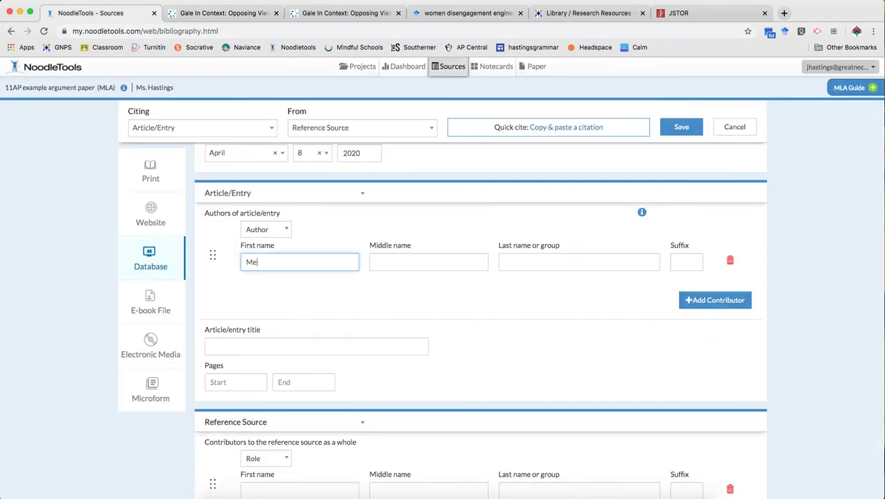
pyautogui.write('lissa')
pyautogui.press('Tab')
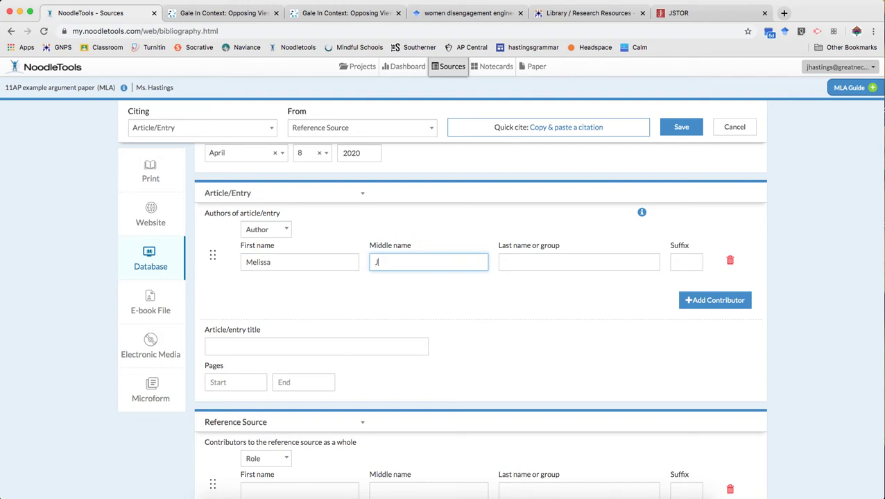
pyautogui.write('J.')
pyautogui.press('Tab')
pyautogui.write('Doak')
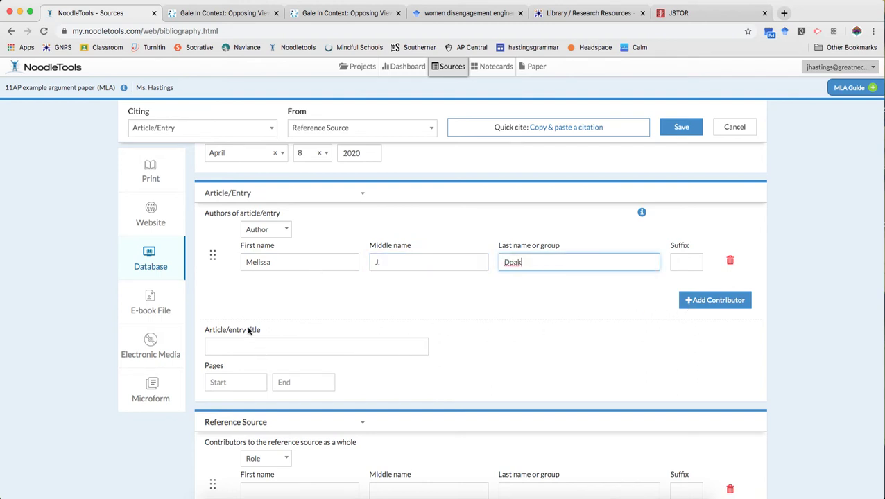
# Step: Copy the title "Twenty leading occupations of employed women, 2008" from the Gale article and paste it as the citation's article/entry title
pyautogui.click(240, 20)
pyautogui.scroll(10, 279, 219)
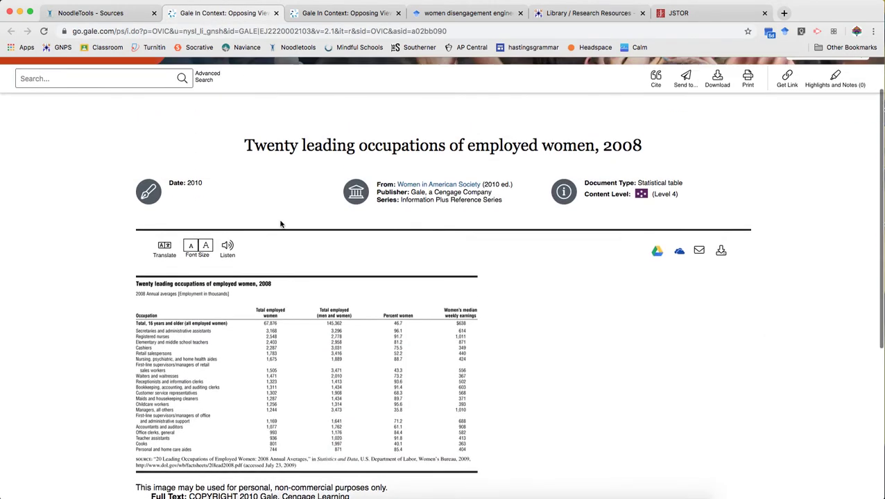
pyautogui.scroll(2, 280, 224)
pyautogui.moveTo(242, 198); pyautogui.dragTo(659, 204)
pyautogui.press('super+c')
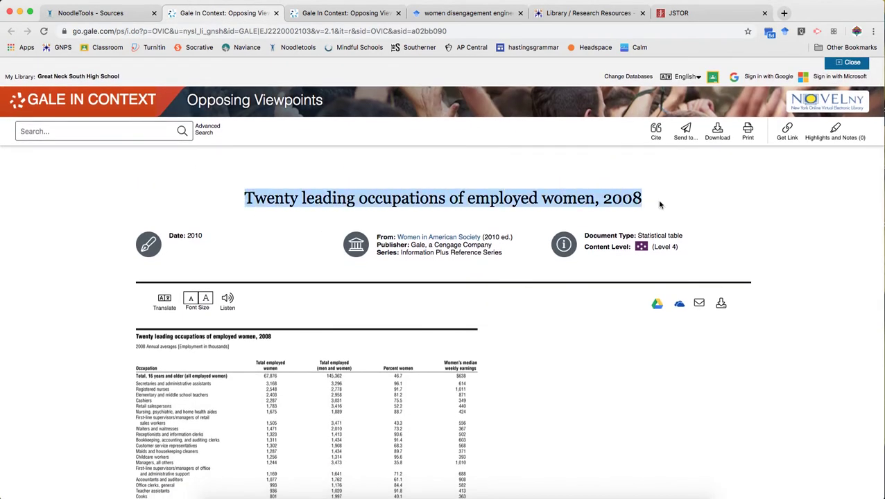
pyautogui.click(127, 20)
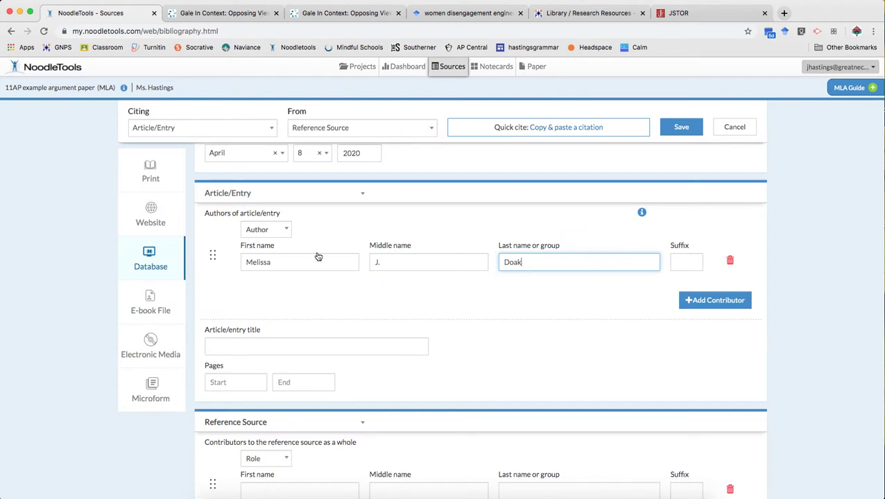
pyautogui.click(297, 343)
pyautogui.press('super+v')
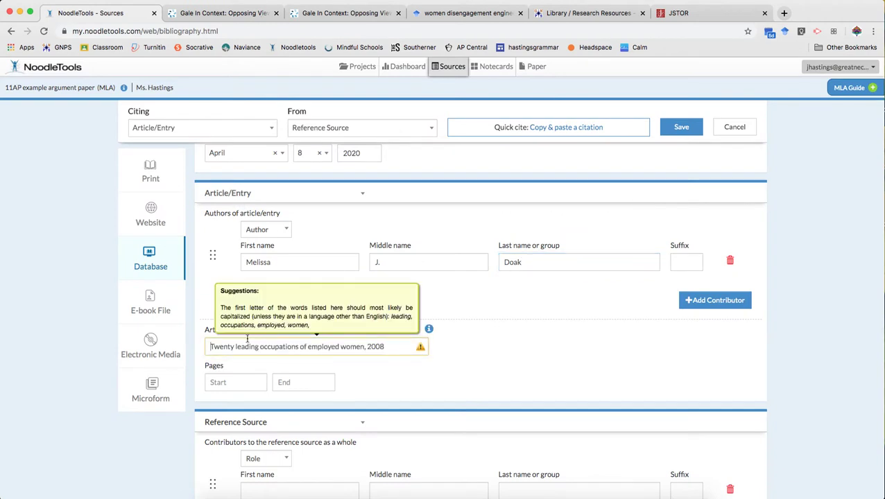
# Step: Capitalize Leading, Occupations, Employed and Women in the article/entry title
pyautogui.click(239, 346)
pyautogui.press('BackSpace')
pyautogui.write('L')
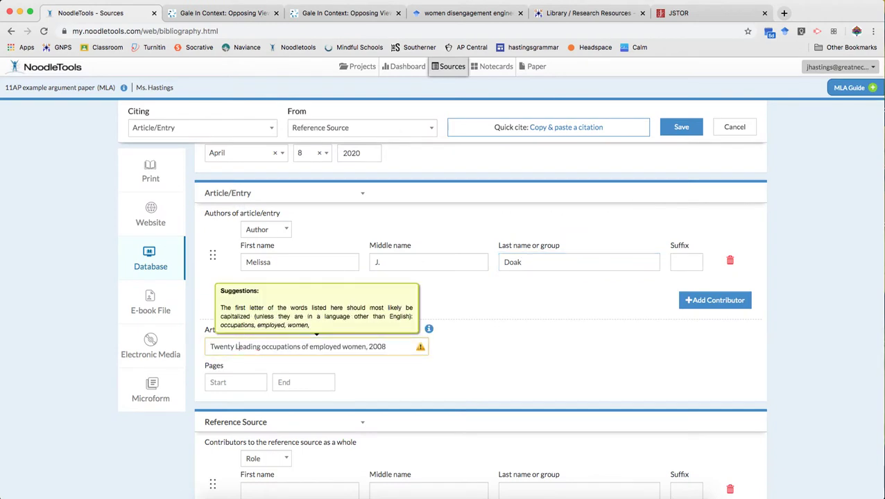
pyautogui.click(266, 348)
pyautogui.press('BackSpace')
pyautogui.write('O')
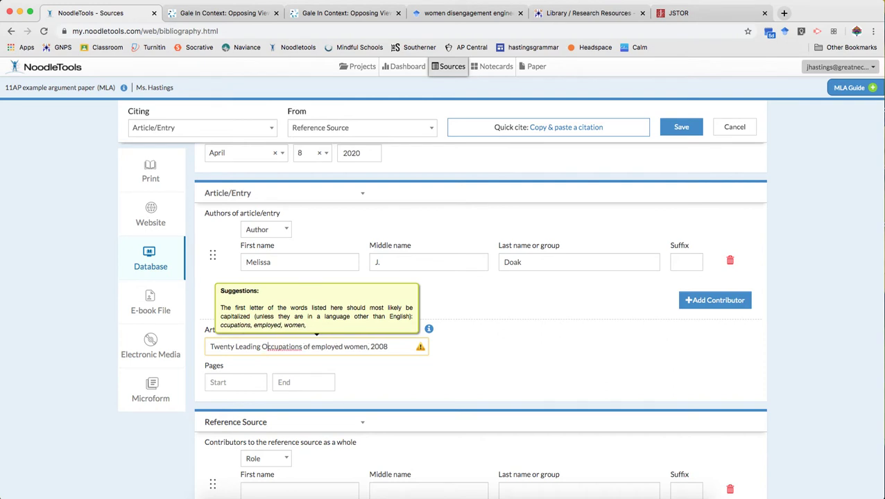
pyautogui.click(311, 346)
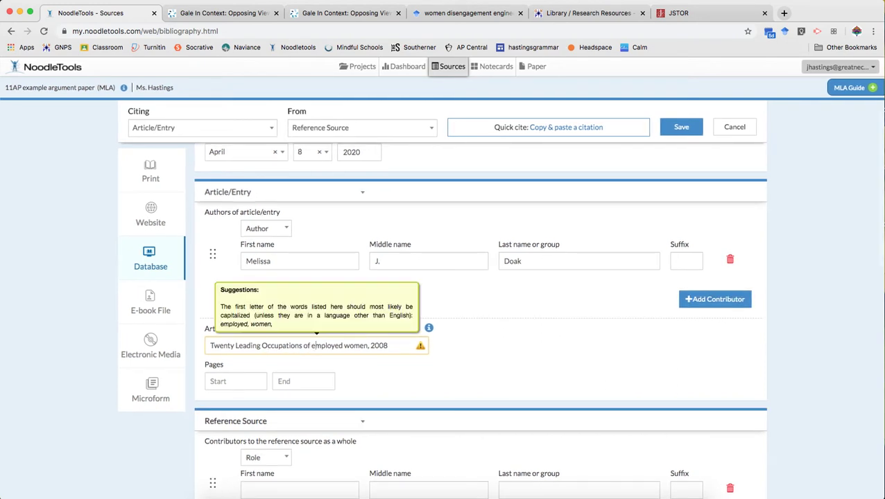
pyautogui.press('BackSpace')
pyautogui.write('E')
pyautogui.click(349, 346)
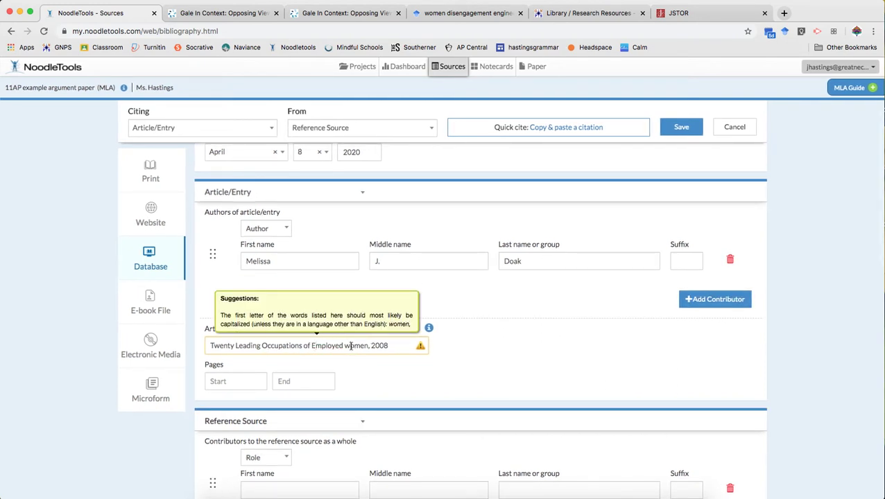
pyautogui.press('BackSpace')
pyautogui.write('W')
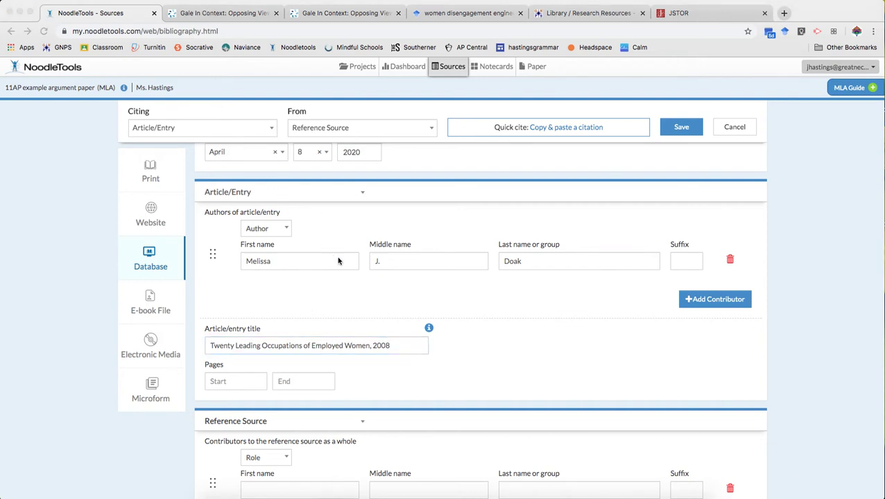
# Step: Examine the Gale article's header details and source citation for page numbers, contributors and the type of reference source
pyautogui.scroll(-2, 348, 270)
pyautogui.scroll(-3, 348, 271)
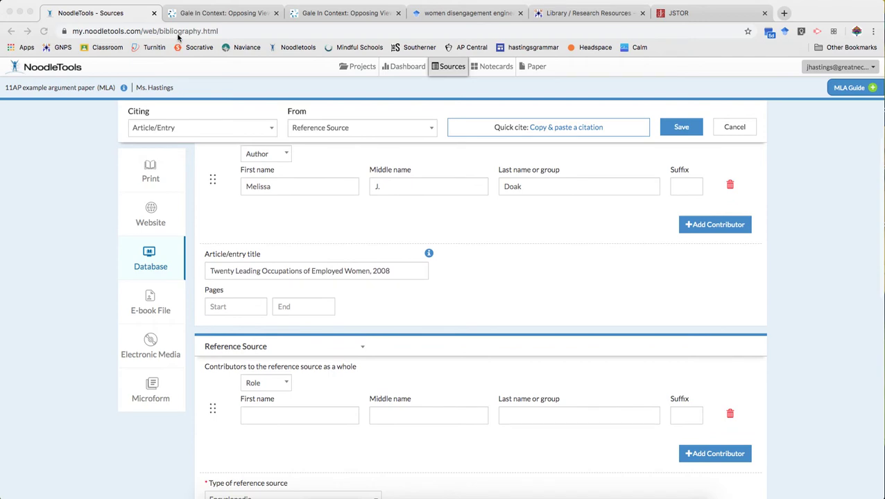
pyautogui.hotkey('ctrl', 'Tab')
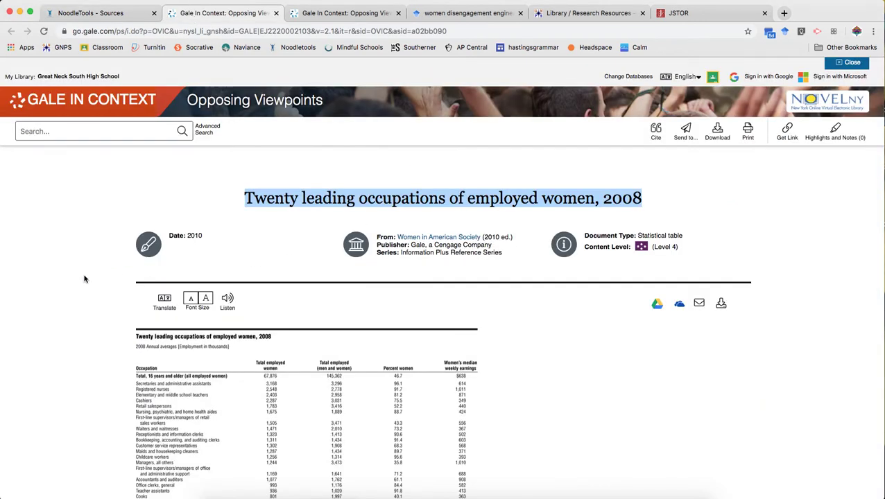
pyautogui.scroll(-5, 85, 278)
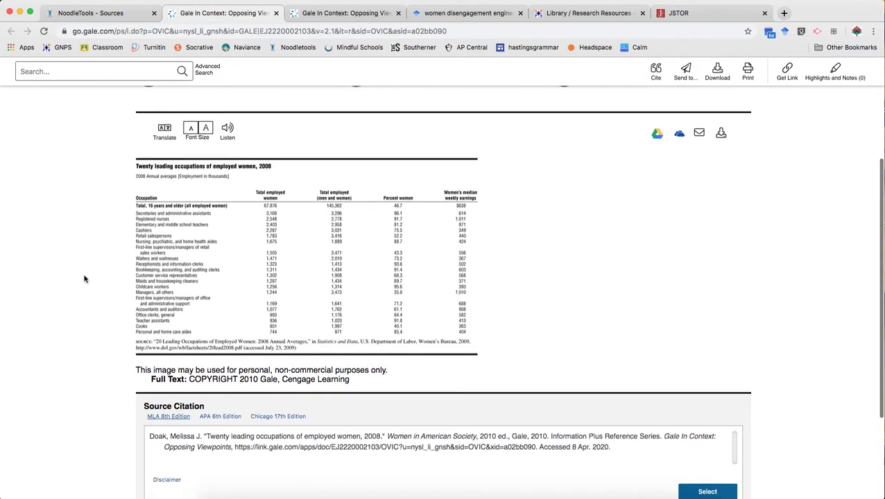
pyautogui.scroll(1, 84, 278)
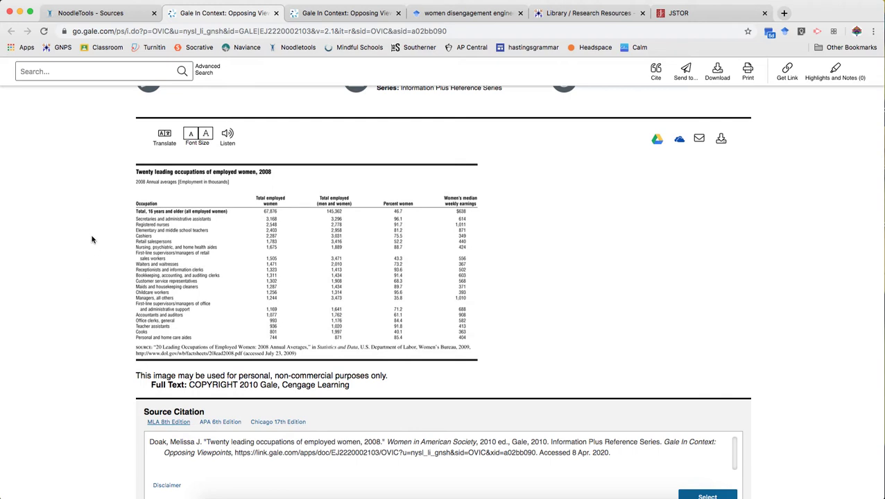
pyautogui.click(107, 17)
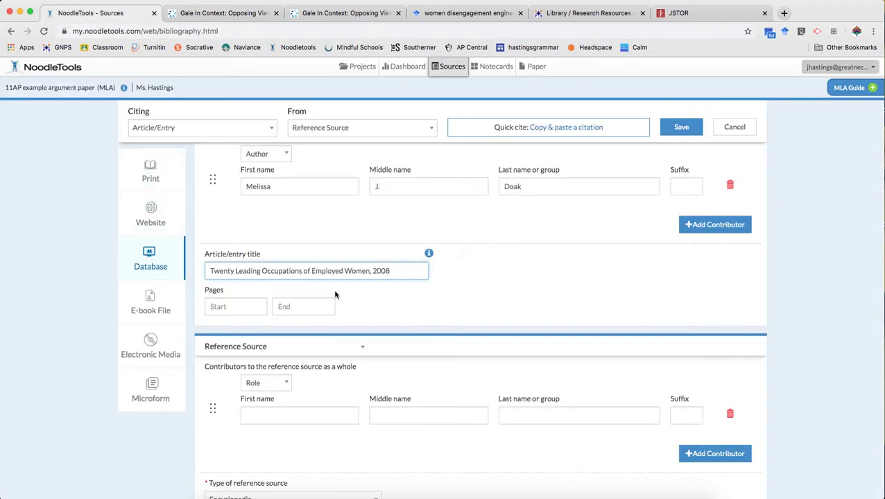
pyautogui.scroll(-3, 340, 294)
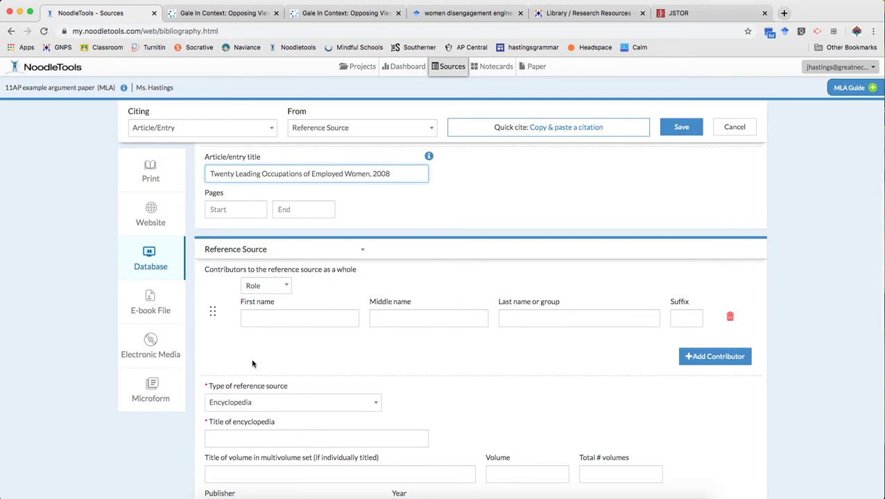
pyautogui.click(182, 14)
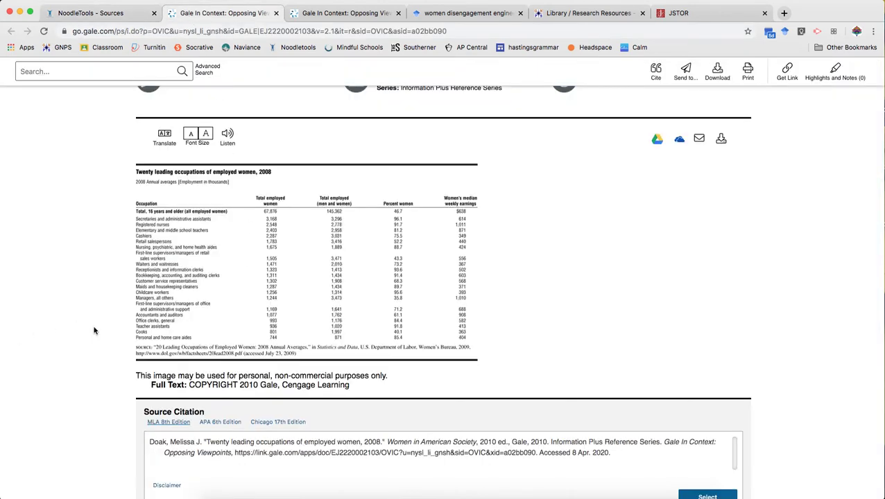
pyautogui.scroll(-2, 219, 355)
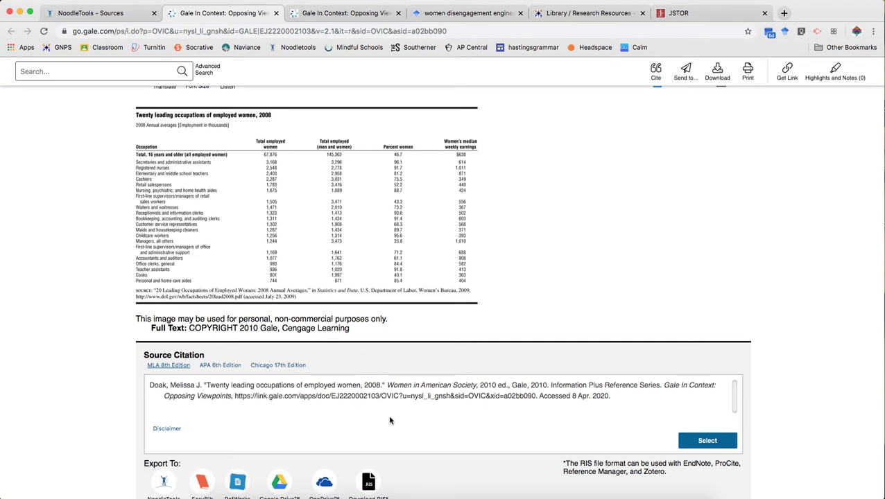
pyautogui.scroll(5, 388, 409)
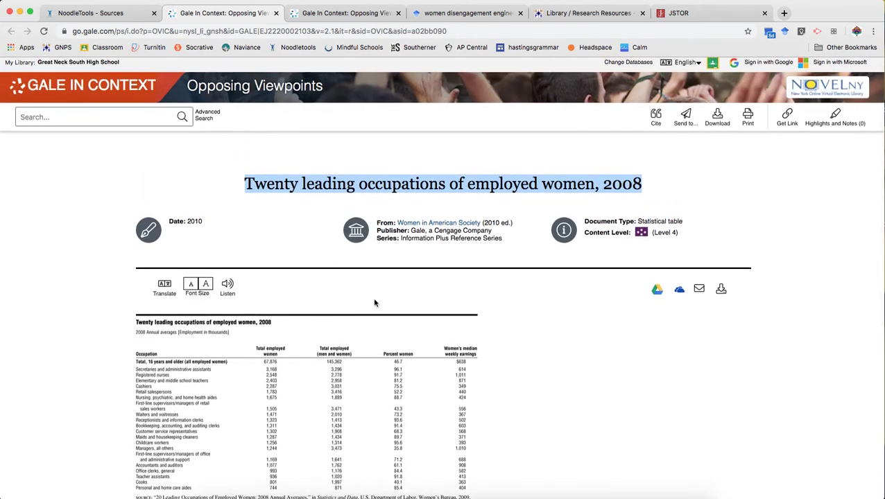
# Step: Set the type of reference source in the NoodleTools citation to Other
pyautogui.click(69, 13)
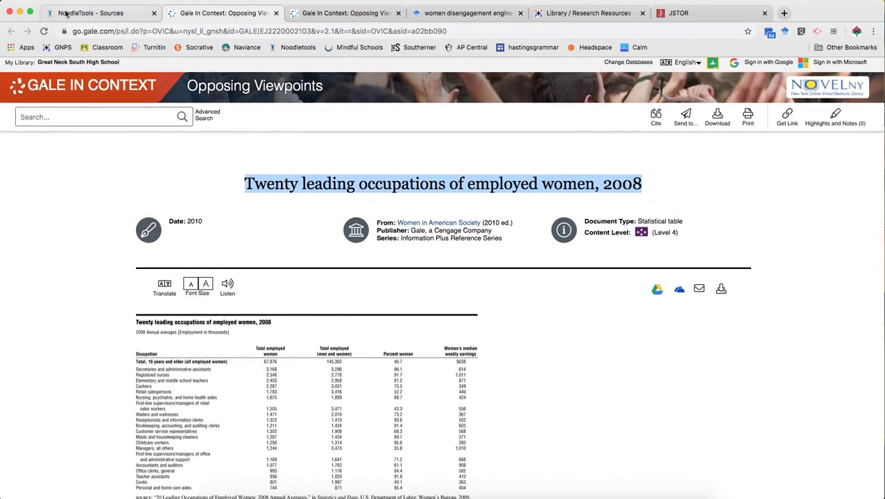
pyautogui.scroll(-3, 100, 275)
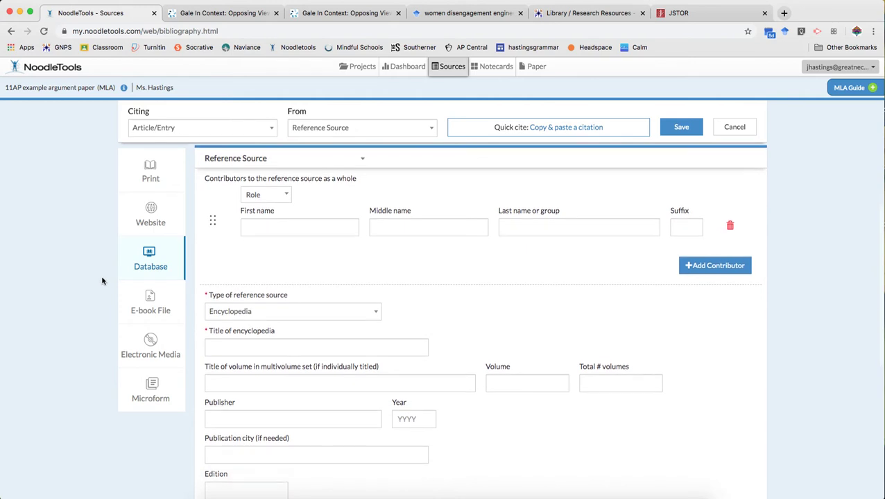
pyautogui.click(284, 315)
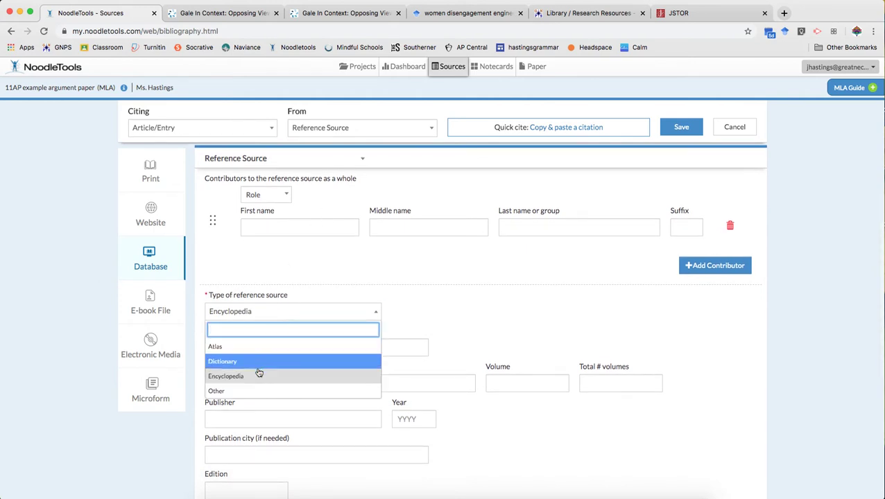
pyautogui.click(251, 391)
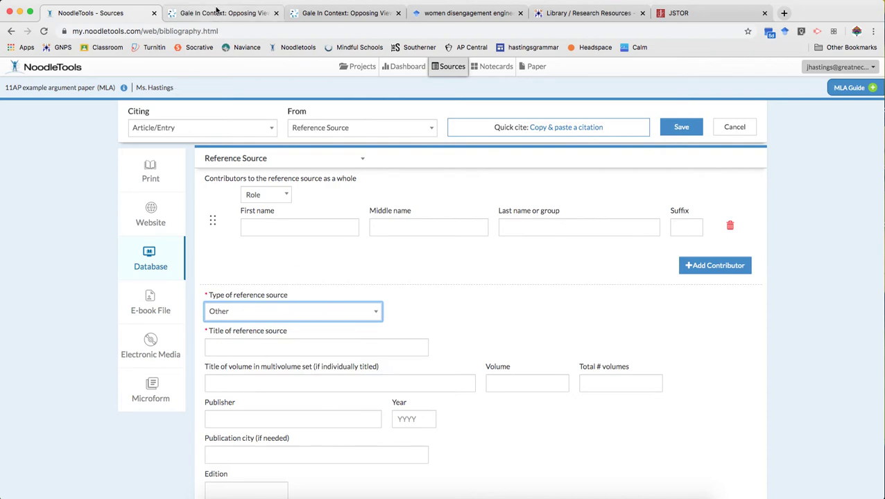
# Step: Copy "Women in American Society" from the Gale source citation and paste it as the title of the reference source in NoodleTools
pyautogui.click(218, 14)
pyautogui.scroll(-2, 444, 262)
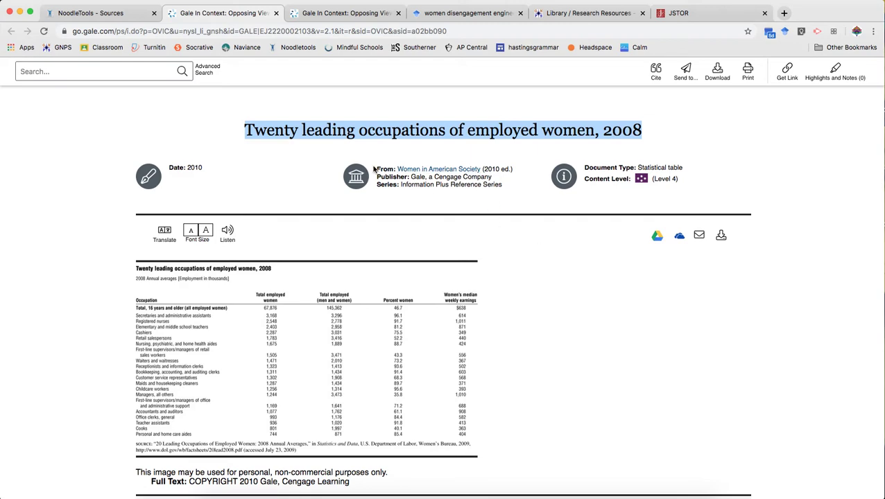
pyautogui.scroll(-8, 565, 290)
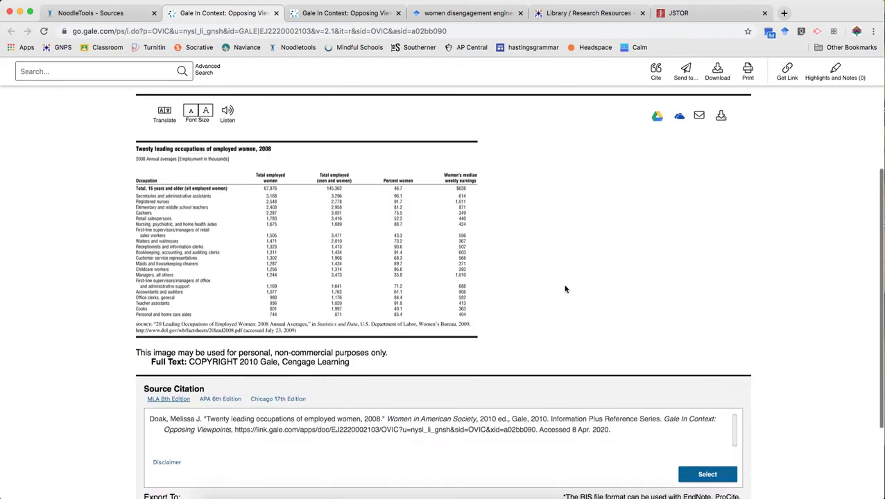
pyautogui.moveTo(386, 318); pyautogui.dragTo(477, 319)
pyautogui.press('super+c')
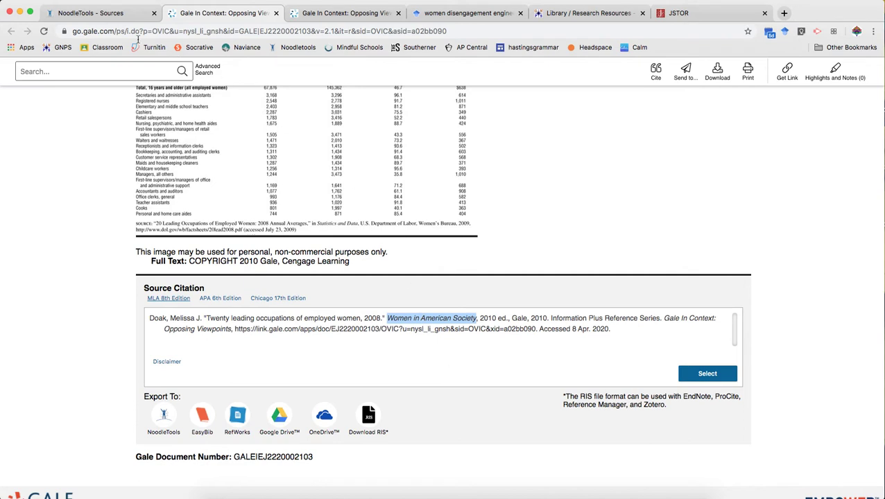
pyautogui.click(114, 14)
pyautogui.click(271, 351)
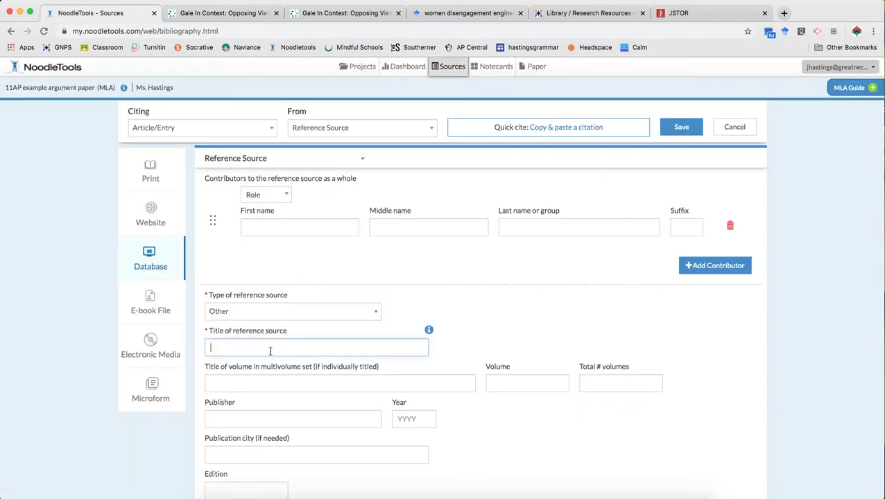
pyautogui.press('super+v')
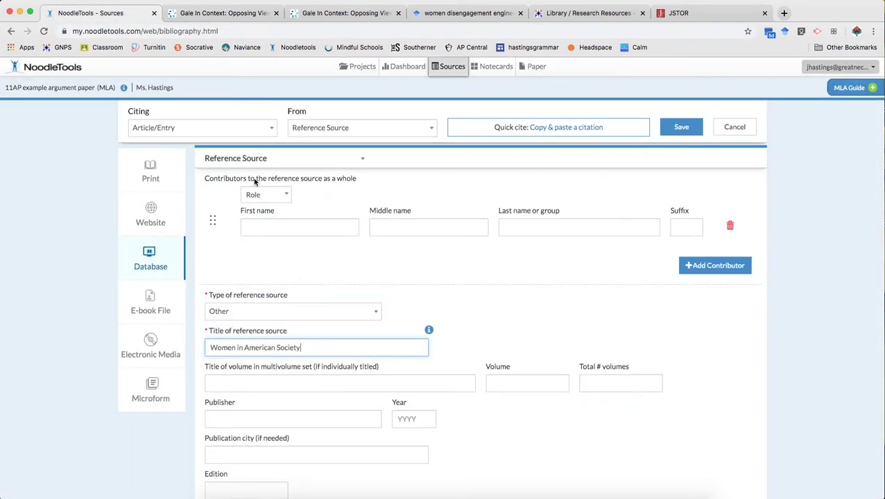
# Step: Copy "Gale" from the publisher line of the Gale article and paste it as the publisher in the NoodleTools citation
pyautogui.click(217, 13)
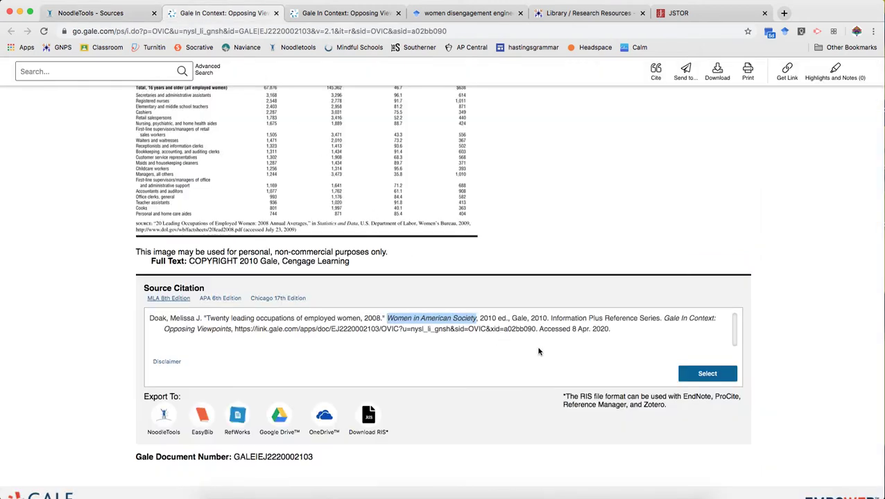
pyautogui.click(85, 15)
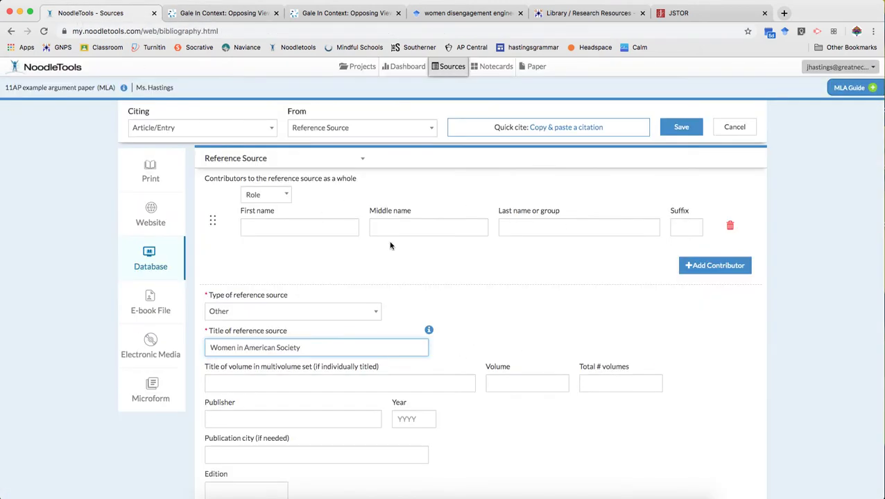
pyautogui.scroll(-5, 390, 246)
pyautogui.click(225, 11)
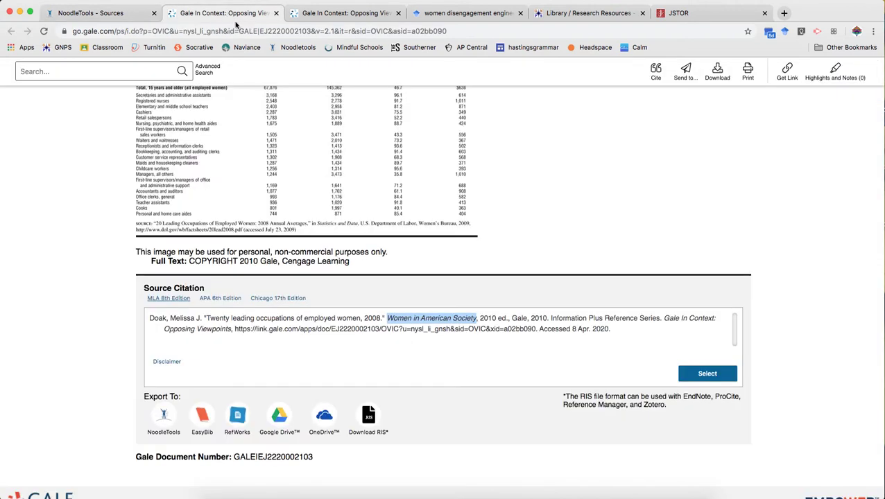
pyautogui.click(501, 266)
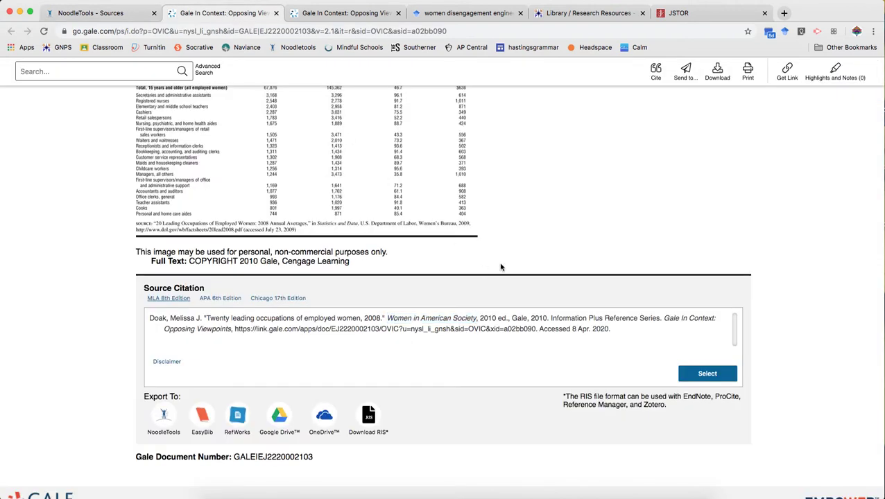
pyautogui.moveTo(513, 318); pyautogui.dragTo(543, 318)
pyautogui.click(541, 284)
pyautogui.scroll(5, 534, 277)
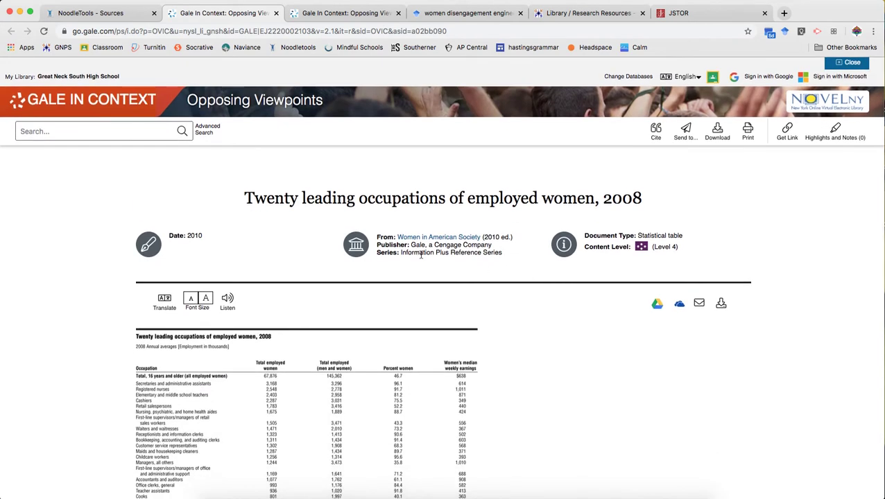
pyautogui.moveTo(410, 245); pyautogui.dragTo(426, 245)
pyautogui.press('super+c')
pyautogui.click(97, 12)
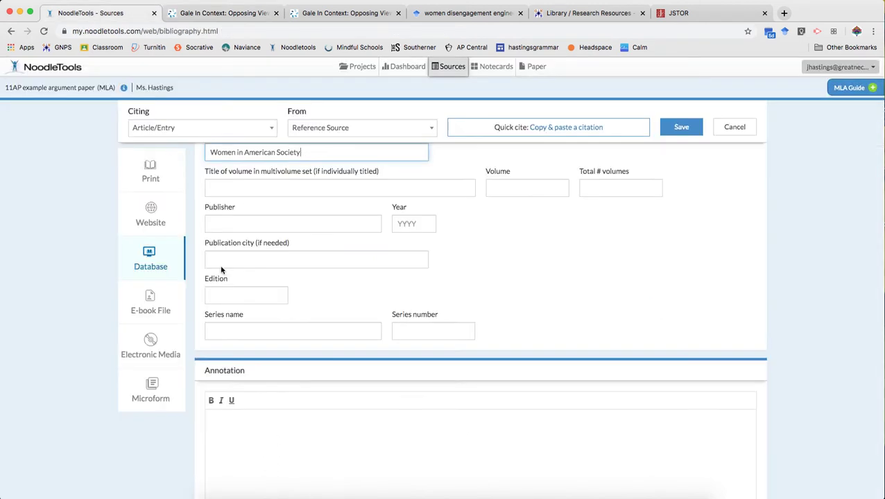
pyautogui.click(228, 221)
pyautogui.press('super+v')
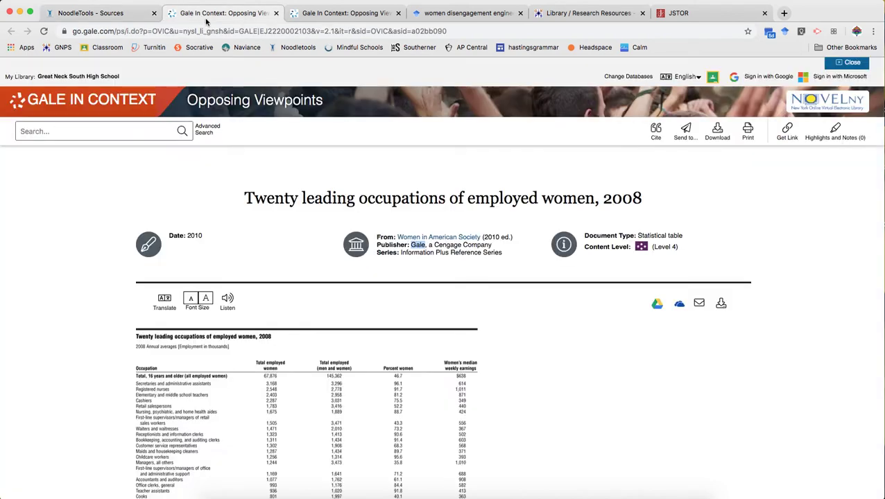
# Step: Check the publication year in the Gale source citation and set the reference source's year to 2010 in NoodleTools
pyautogui.click(197, 15)
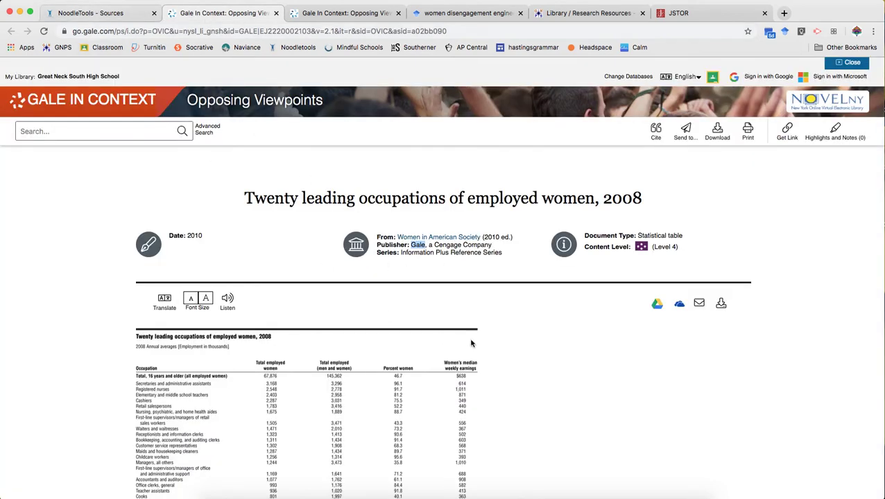
pyautogui.scroll(-1, 511, 326)
pyautogui.scroll(-4, 513, 298)
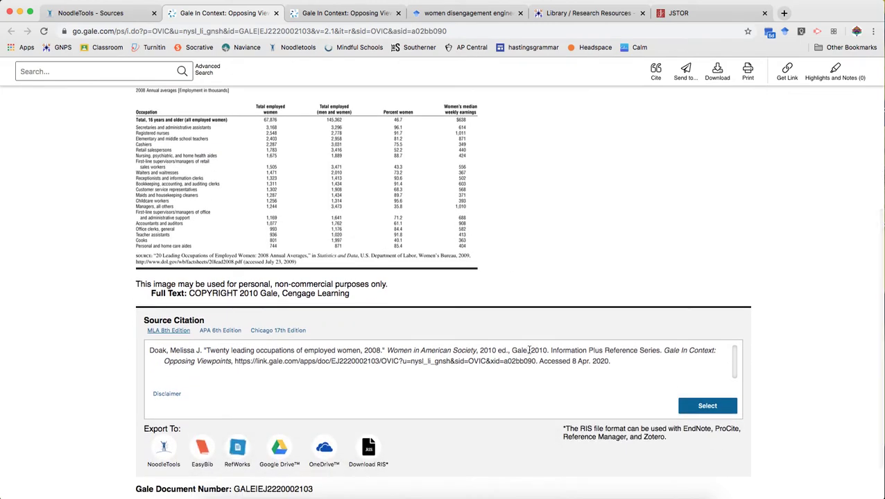
pyautogui.moveTo(535, 350); pyautogui.dragTo(546, 350)
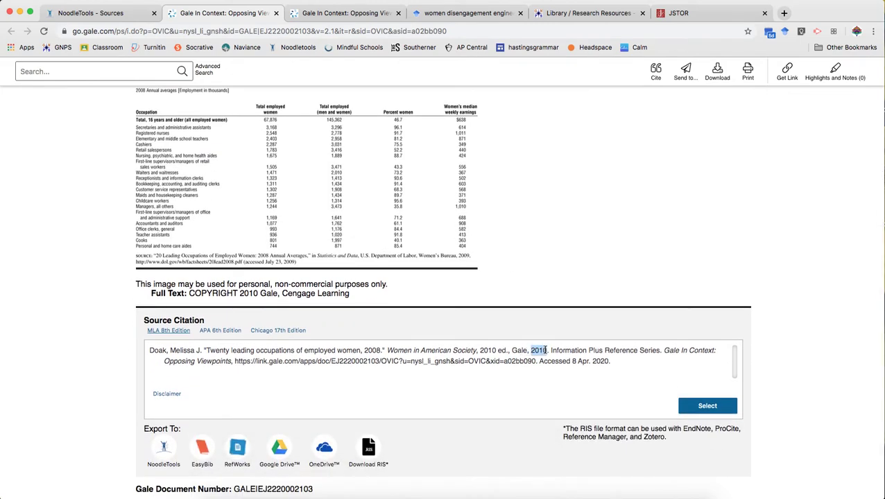
pyautogui.scroll(10, 494, 350)
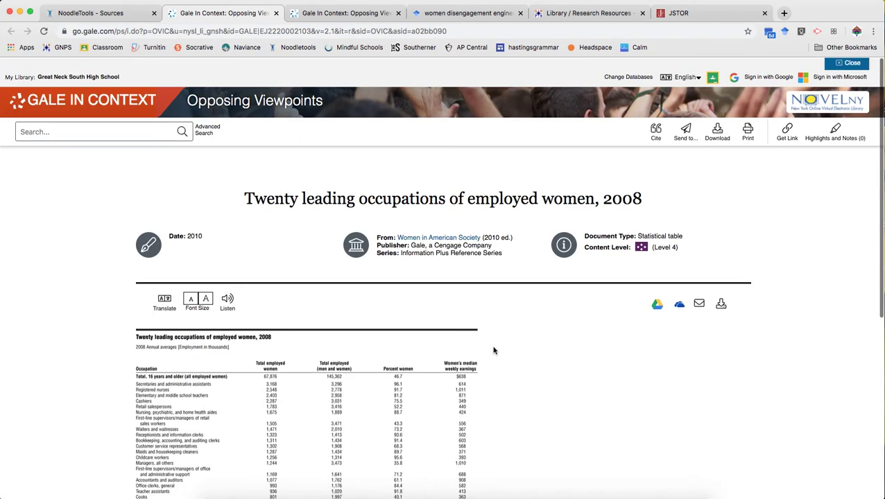
pyautogui.click(90, 13)
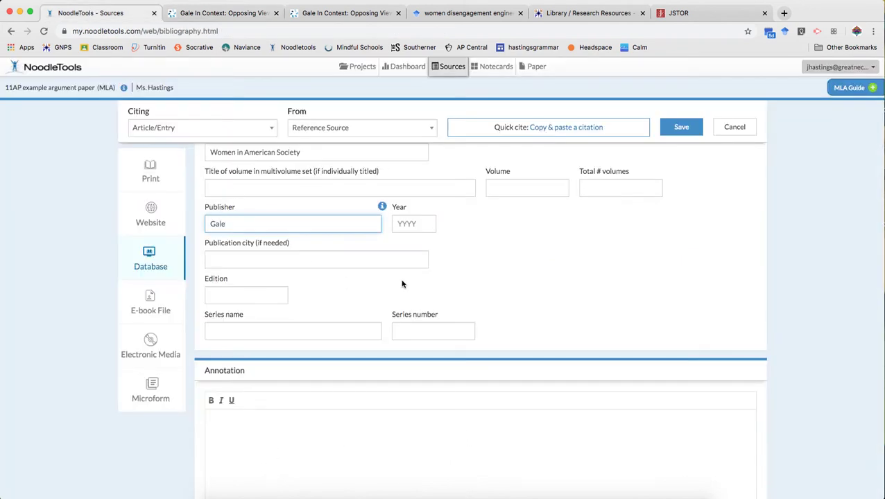
pyautogui.click(409, 222)
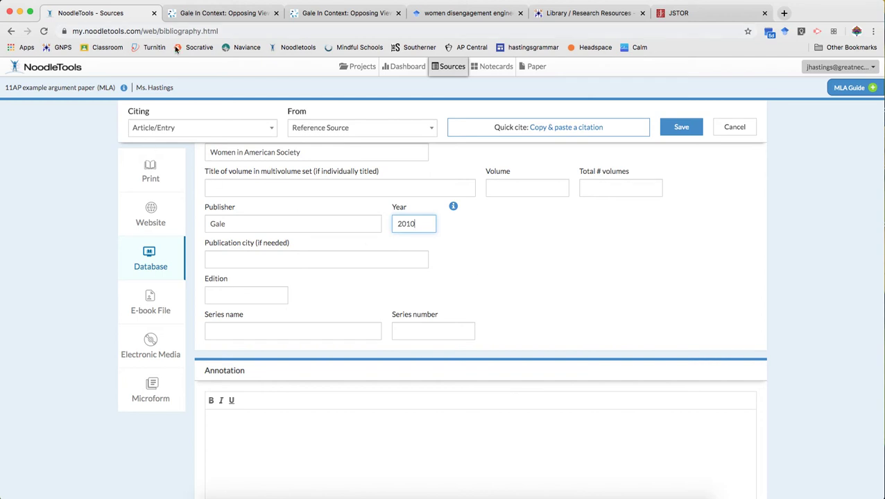
# Step: Copy the edition "2010" from the Gale article header and paste it as the edition in the NoodleTools citation
pyautogui.click(200, 14)
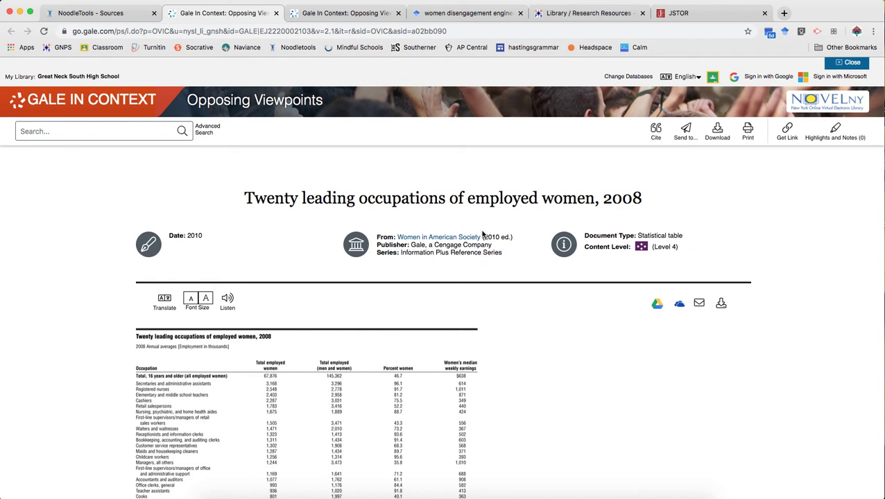
pyautogui.moveTo(483, 237); pyautogui.dragTo(501, 237)
pyautogui.press('super+c')
pyautogui.click(97, 14)
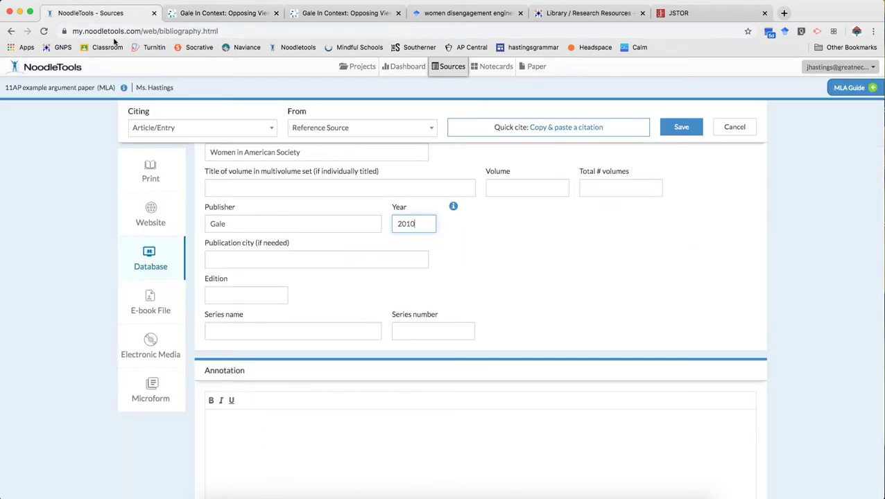
pyautogui.click(225, 298)
pyautogui.press('super+v')
pyautogui.click(294, 293)
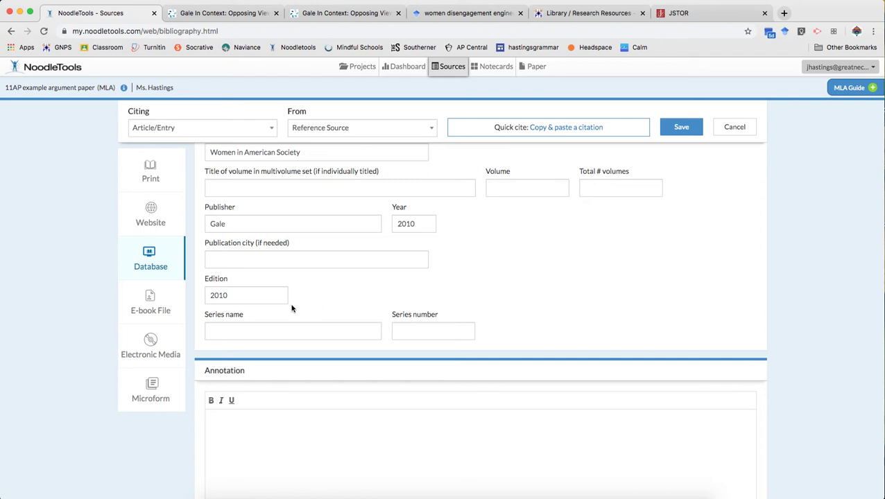
# Step: Copy the series name from the Gale article into NoodleTools and trim it to "Information Plus Reference Series Document"
pyautogui.click(207, 16)
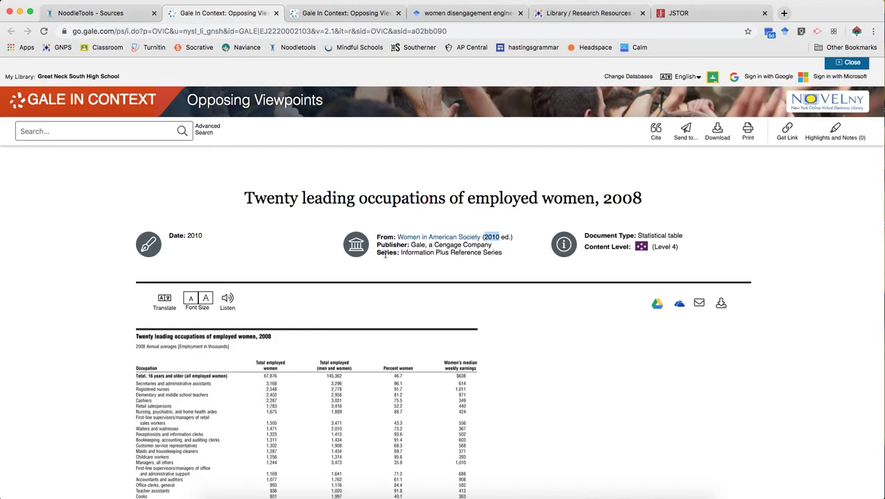
pyautogui.moveTo(401, 253); pyautogui.dragTo(497, 260)
pyautogui.press('super+c')
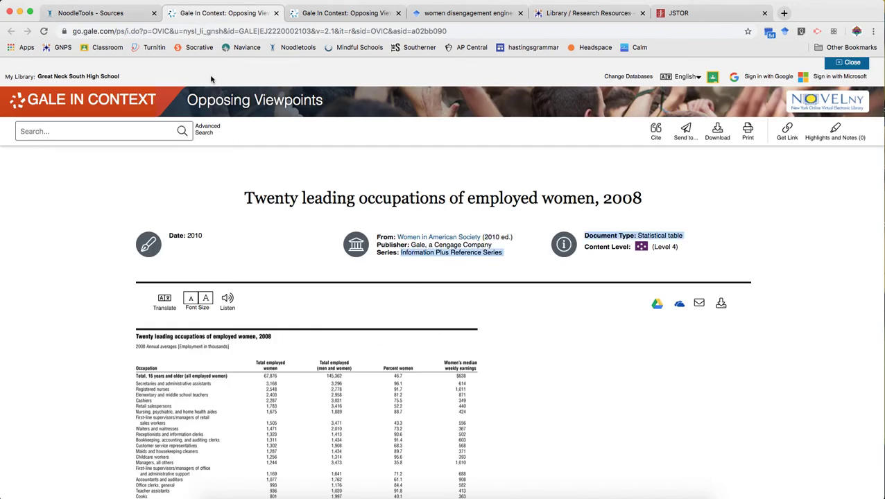
pyautogui.click(125, 18)
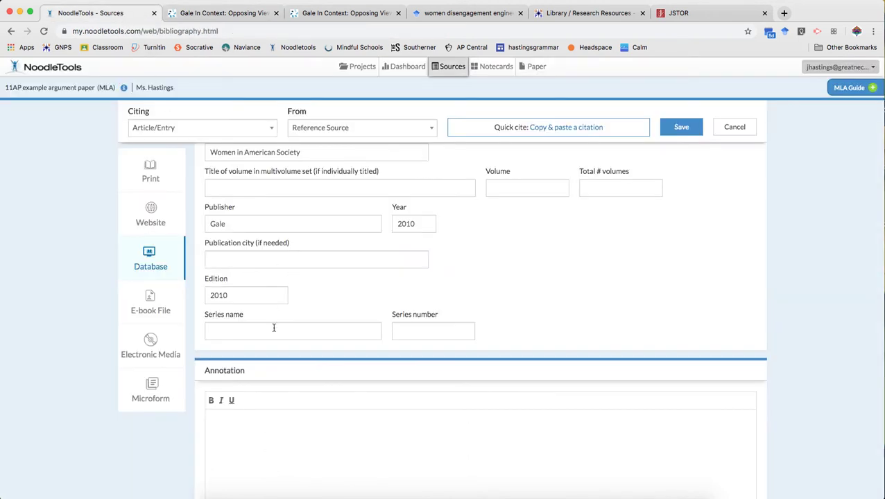
pyautogui.click(274, 327)
pyautogui.press('super+v')
pyautogui.moveTo(307, 331); pyautogui.dragTo(404, 333)
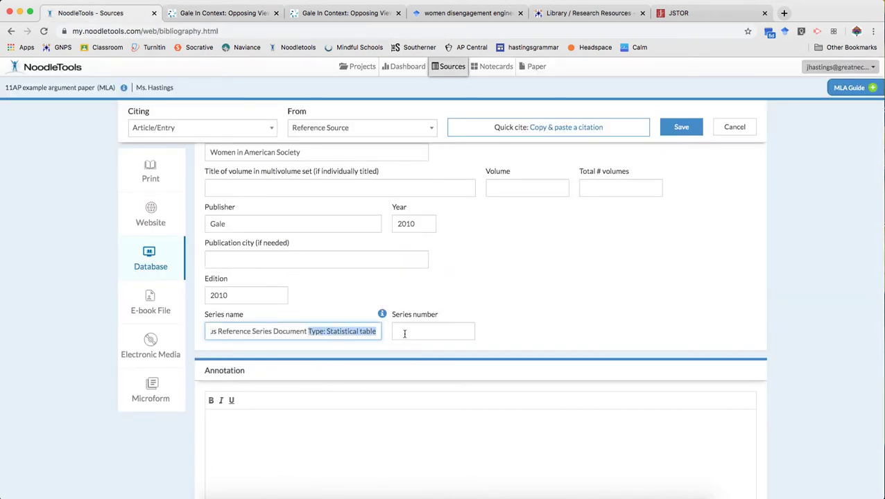
pyautogui.press('BackSpace')
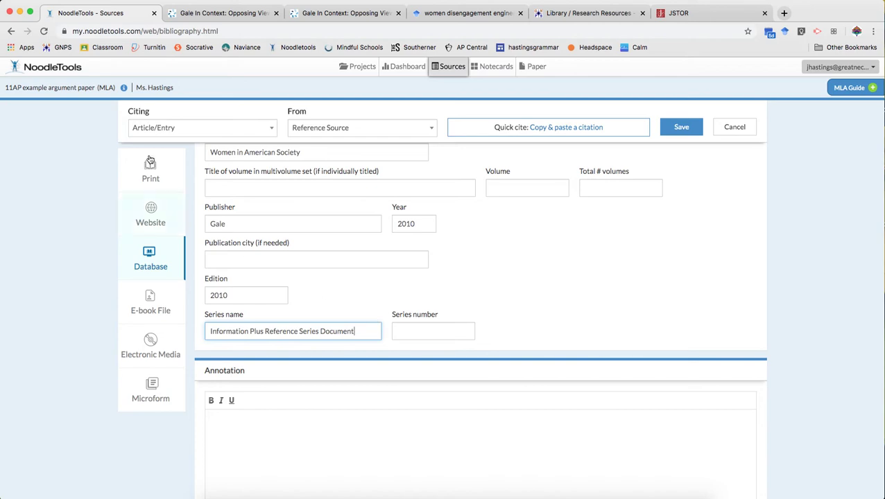
# Step: Review the Gale article header and the completed reference source fields, and save the citation in NoodleTools
pyautogui.click(222, 16)
pyautogui.click(606, 307)
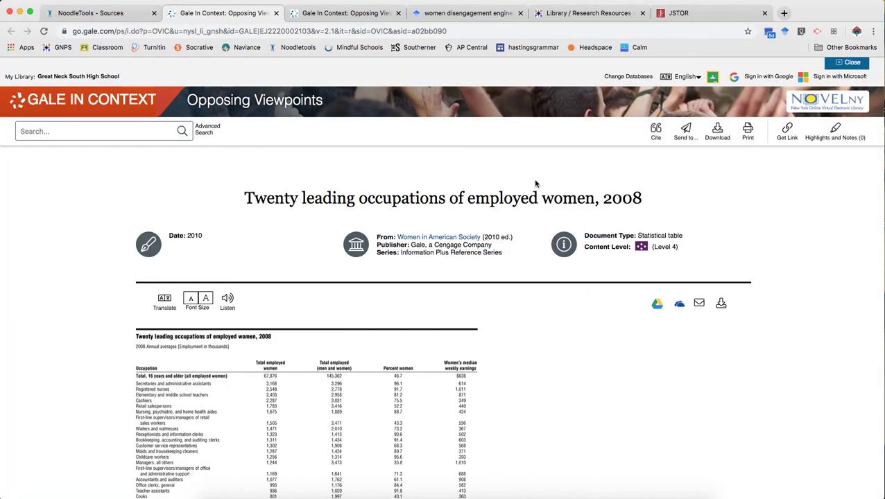
pyautogui.click(124, 13)
pyautogui.scroll(-1, 507, 336)
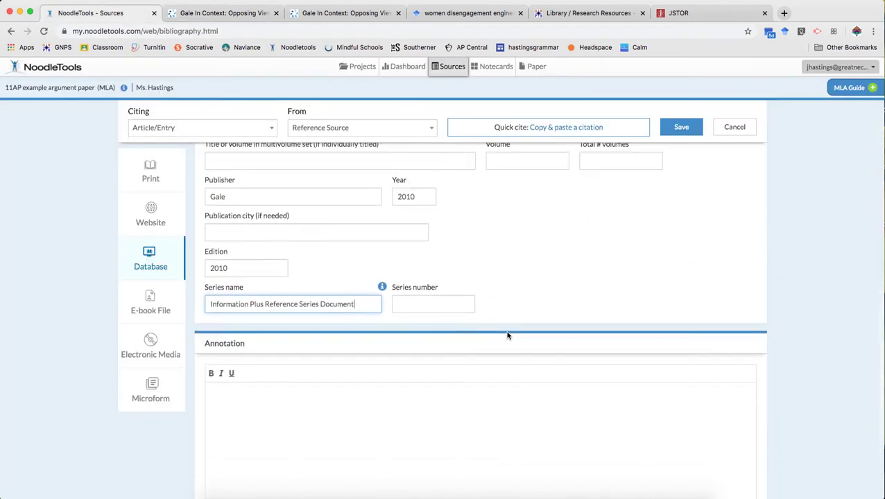
pyautogui.scroll(5, 624, 208)
pyautogui.click(680, 129)
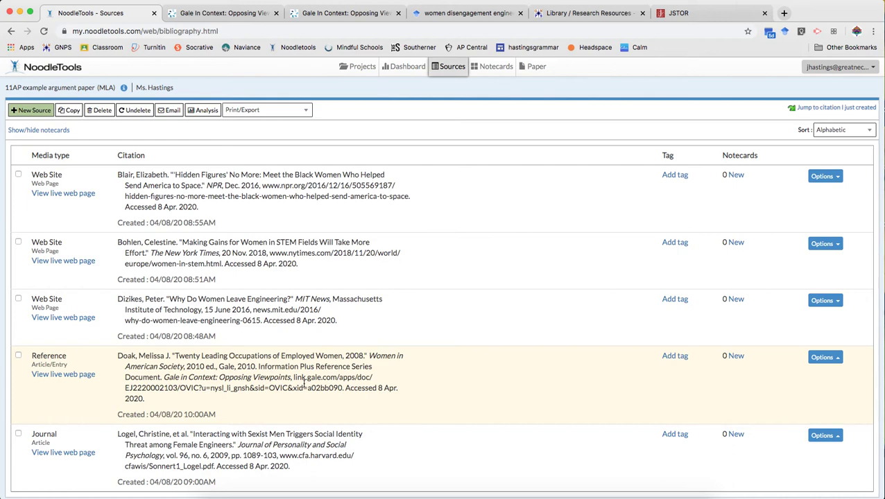
# Step: Open the Gale article's permanent link, select its full URL, and close it to return to NoodleTools
pyautogui.click(232, 14)
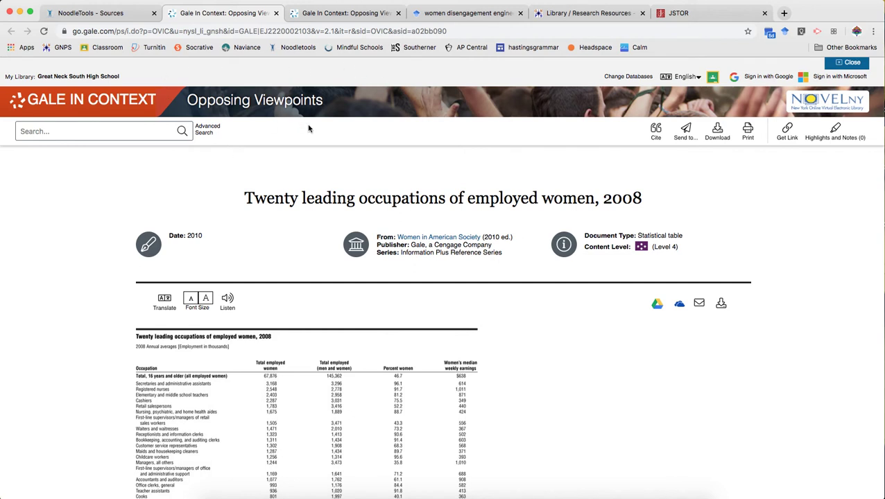
pyautogui.click(787, 130)
pyautogui.click(574, 304)
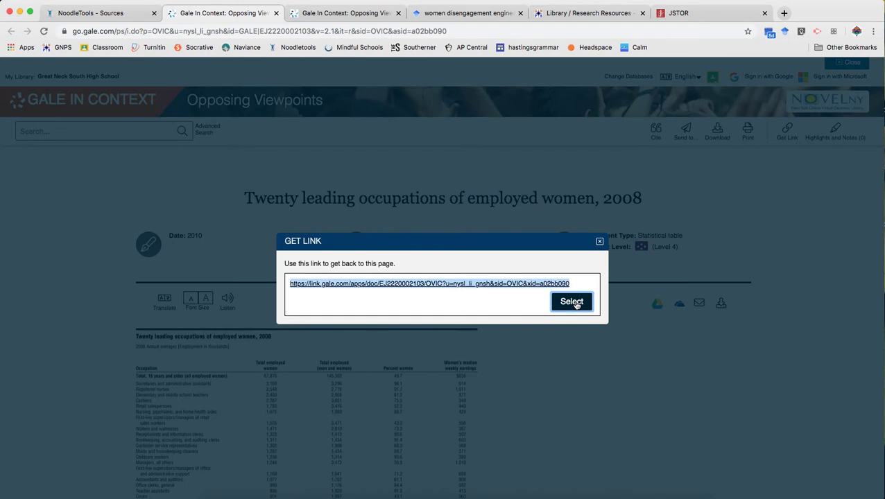
pyautogui.click(599, 241)
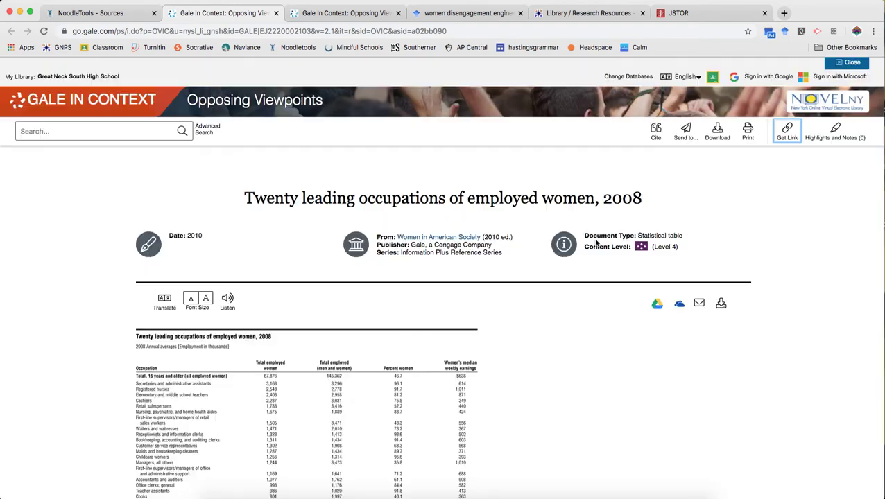
pyautogui.click(123, 13)
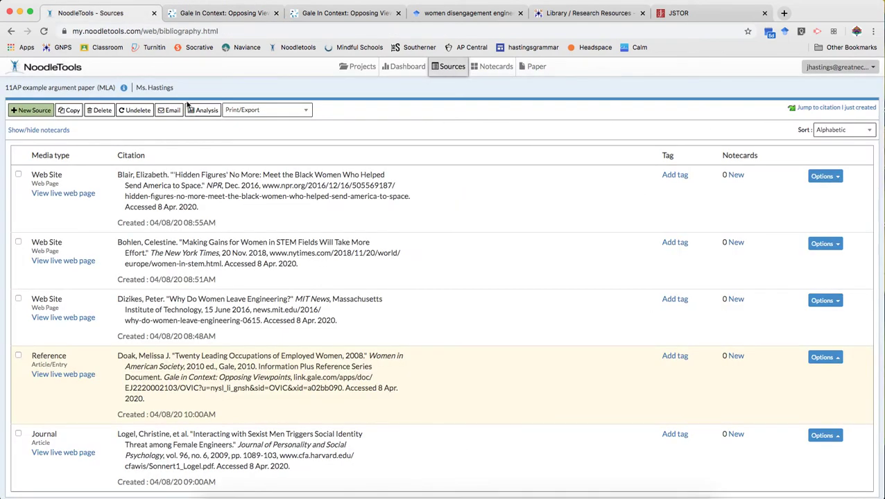
# Step: Start a new citation for a database source in NoodleTools and close the Gale page of the cited table
pyautogui.click(25, 111)
pyautogui.click(292, 113)
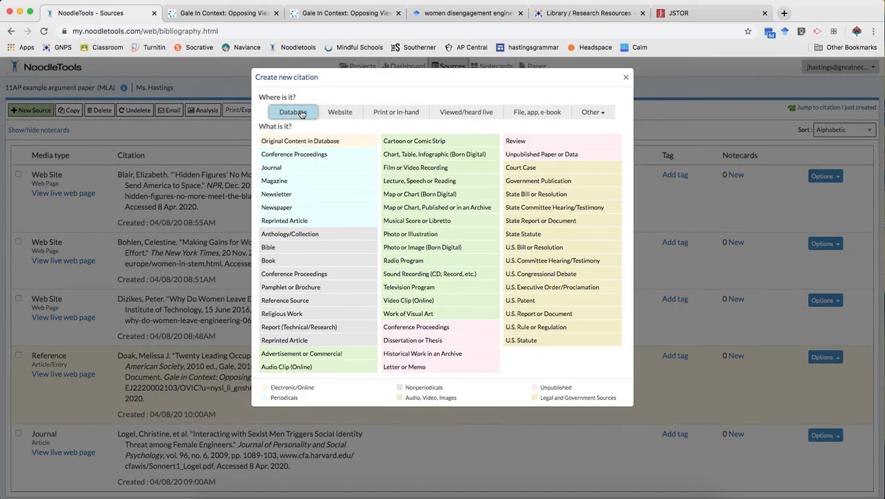
pyautogui.click(234, 13)
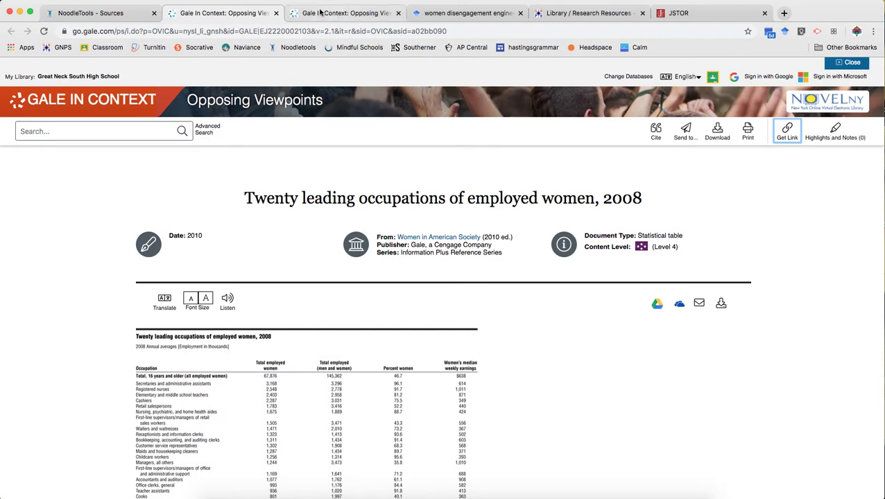
pyautogui.click(276, 13)
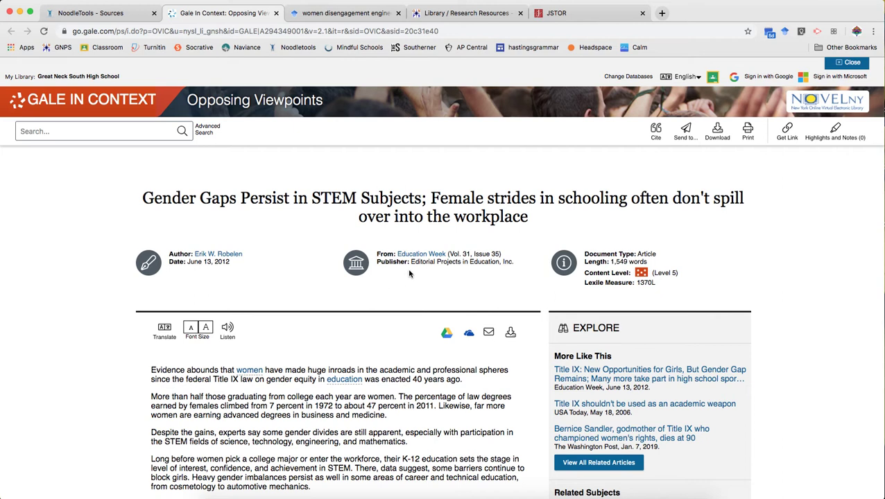
# Step: Examine the Education Week publication details in Gale for its format, and choose Magazine as the source type in NoodleTools
pyautogui.moveTo(449, 253); pyautogui.dragTo(504, 257)
pyautogui.click(522, 254)
pyautogui.click(422, 255)
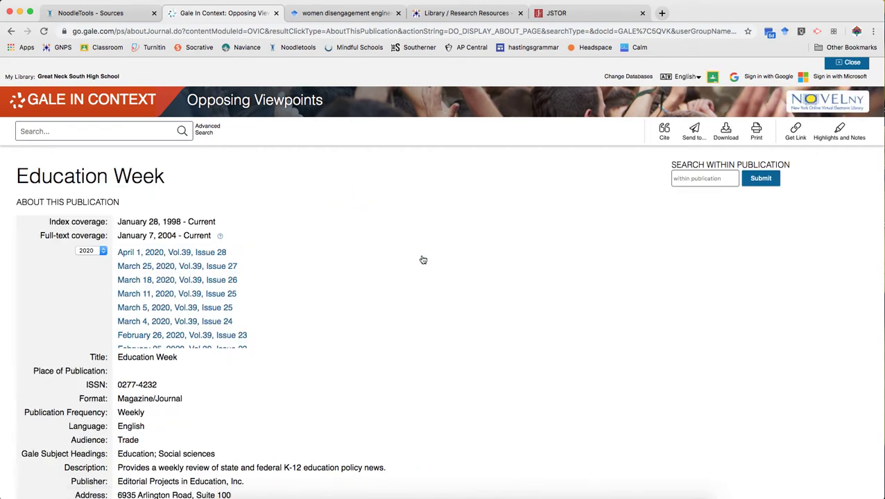
pyautogui.scroll(-3, 369, 373)
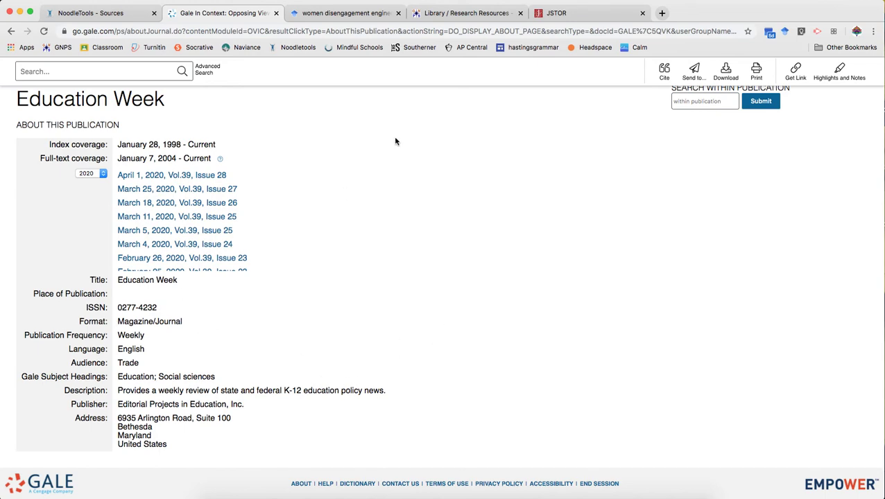
pyautogui.click(93, 14)
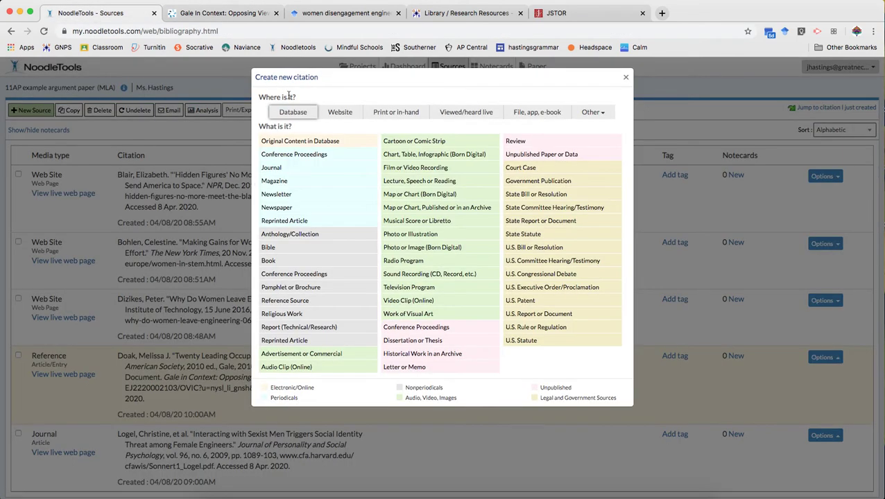
pyautogui.click(282, 183)
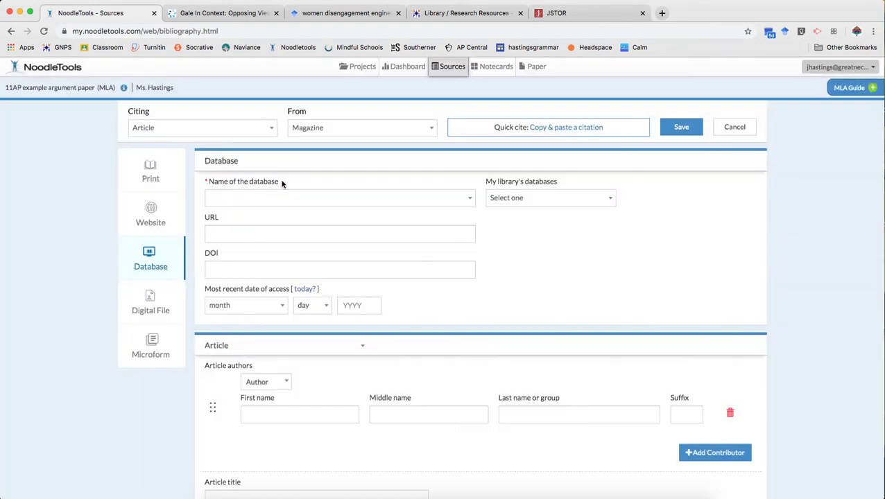
# Step: Fill in the database details with Gale in Context: Opposing Viewpoints, the article's copied permanent link, and today's date as the access date
pyautogui.click(274, 196)
pyautogui.write('Oppo')
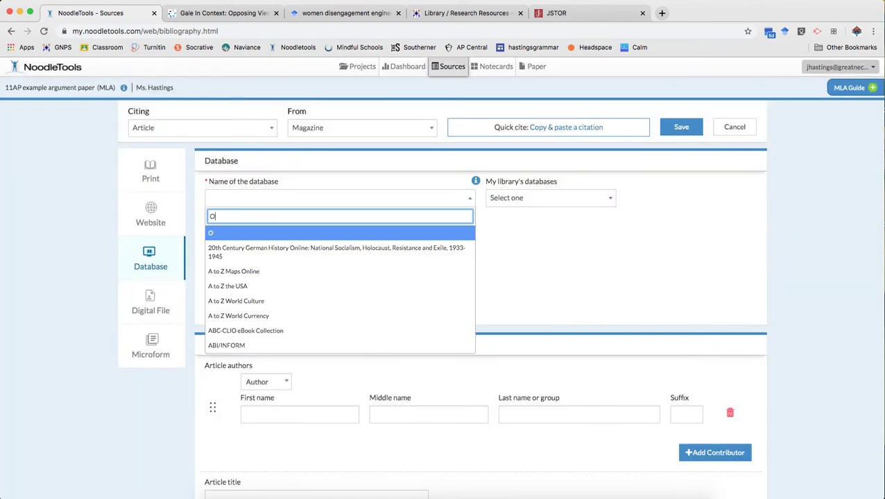
pyautogui.click(291, 248)
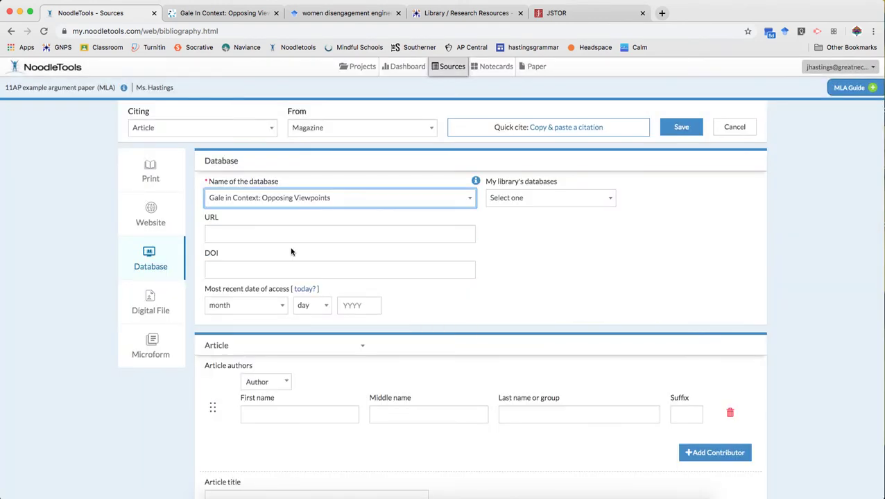
pyautogui.click(279, 234)
pyautogui.press('super+v')
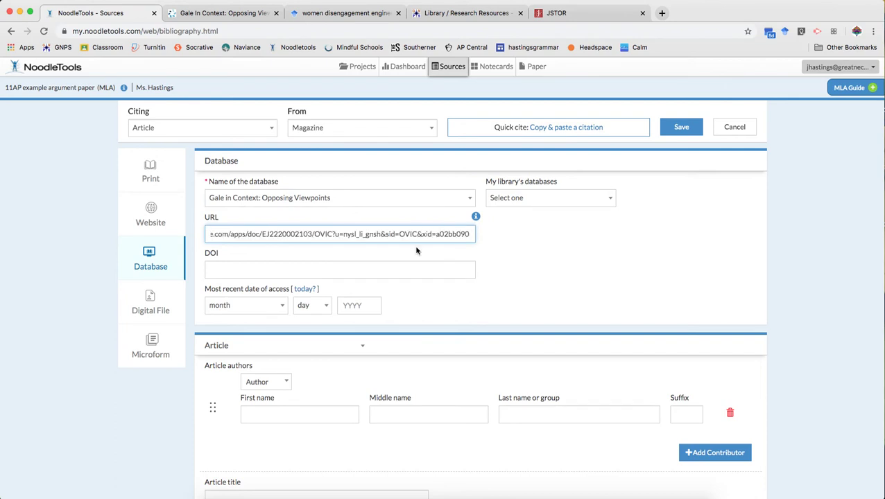
pyautogui.click(305, 288)
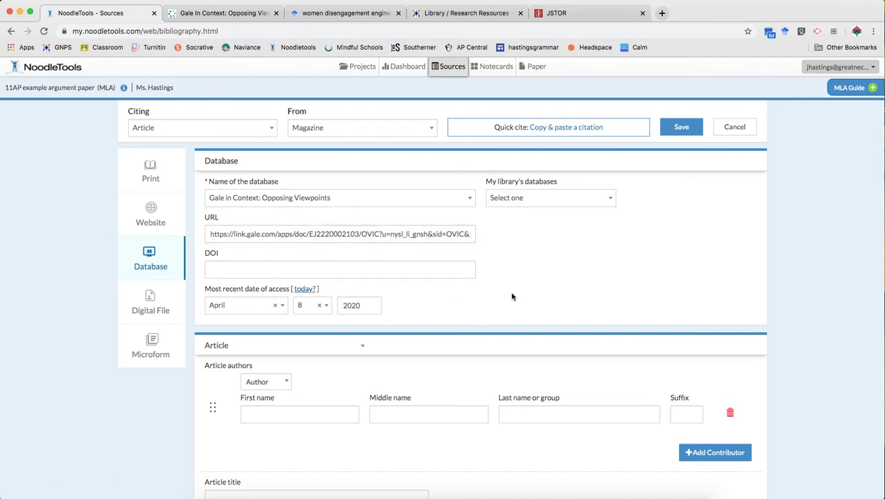
# Step: Return to the article page in Gale to check its author, and enter the author's first, middle and last names in the NoodleTools citation
pyautogui.scroll(-3, 512, 297)
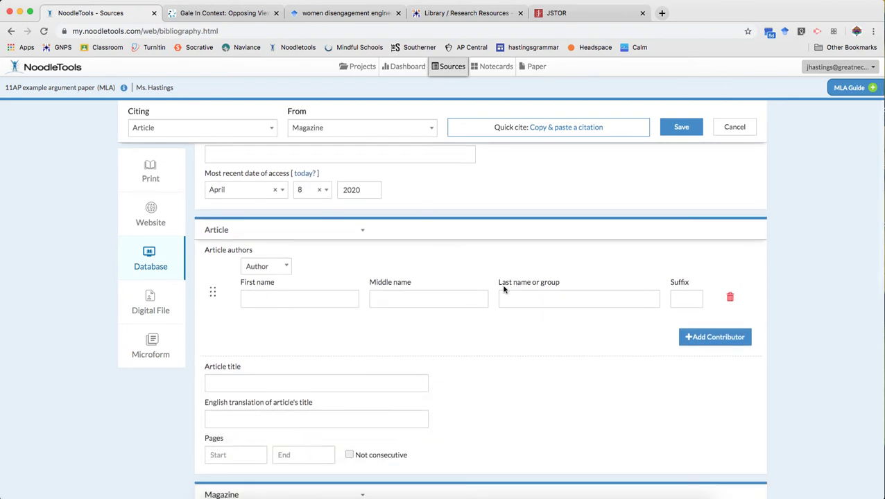
pyautogui.click(210, 15)
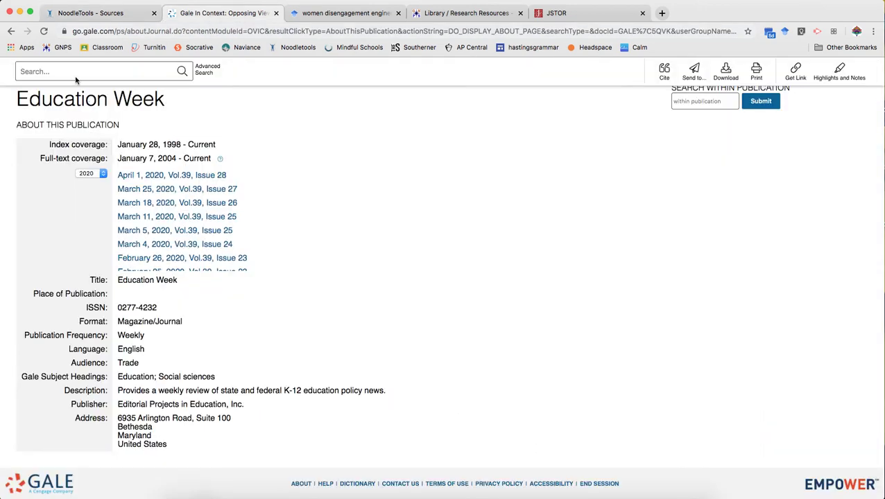
pyautogui.click(10, 31)
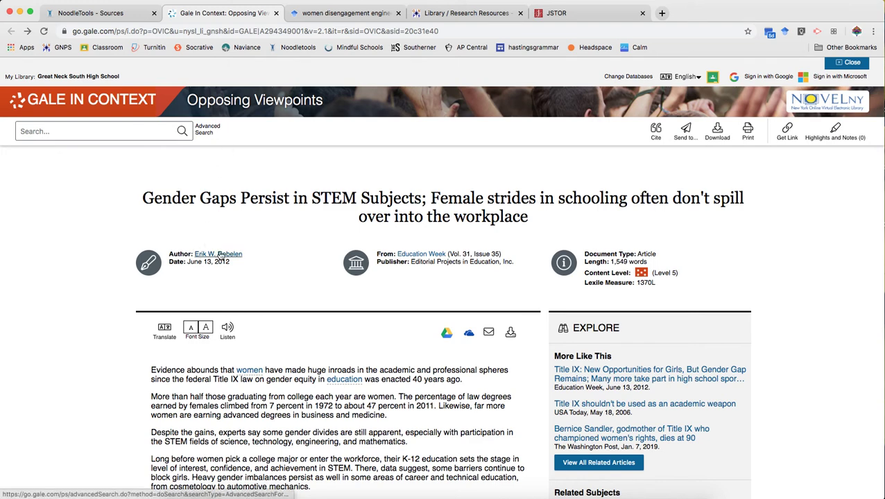
pyautogui.click(106, 14)
pyautogui.click(291, 300)
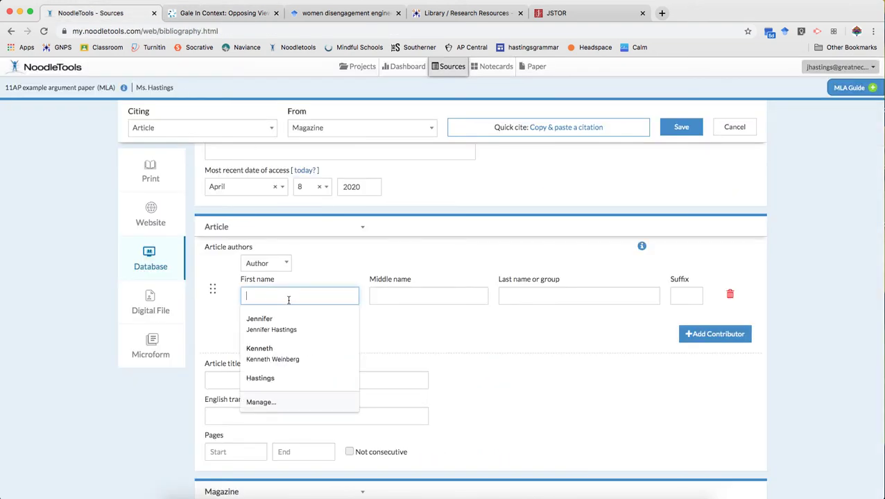
pyautogui.write('Erik')
pyautogui.click(428, 296)
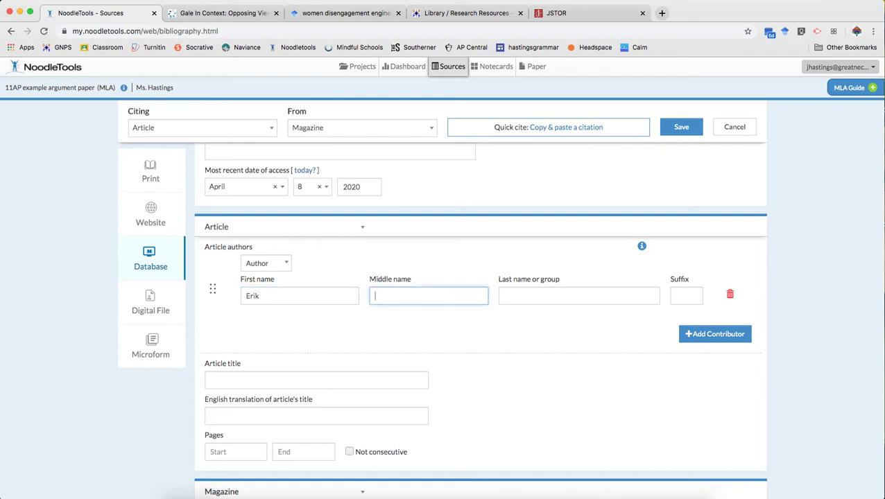
pyautogui.write('W.')
pyautogui.press('Tab')
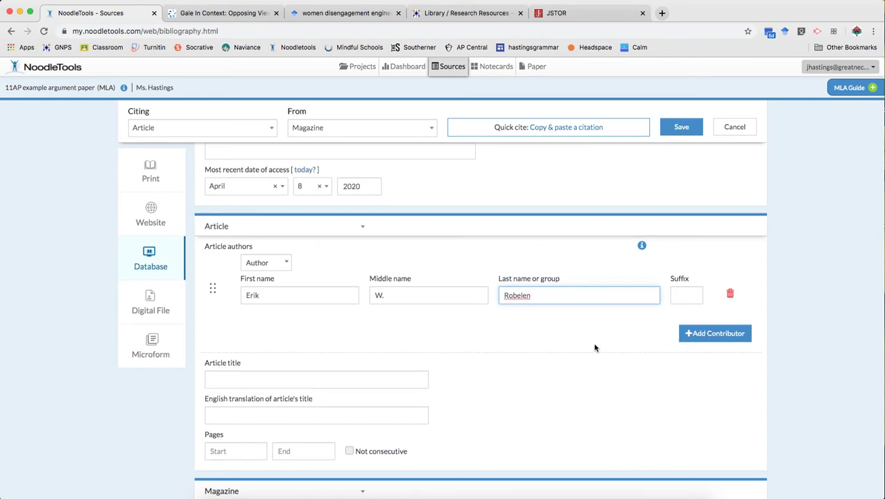
# Step: Copy the full article title, "Gender Gaps Persist in STEM Subjects; Female strides in schooling often don't spill over into the workplace", from Gale into the citation
pyautogui.scroll(-2, 472, 344)
pyautogui.click(199, 13)
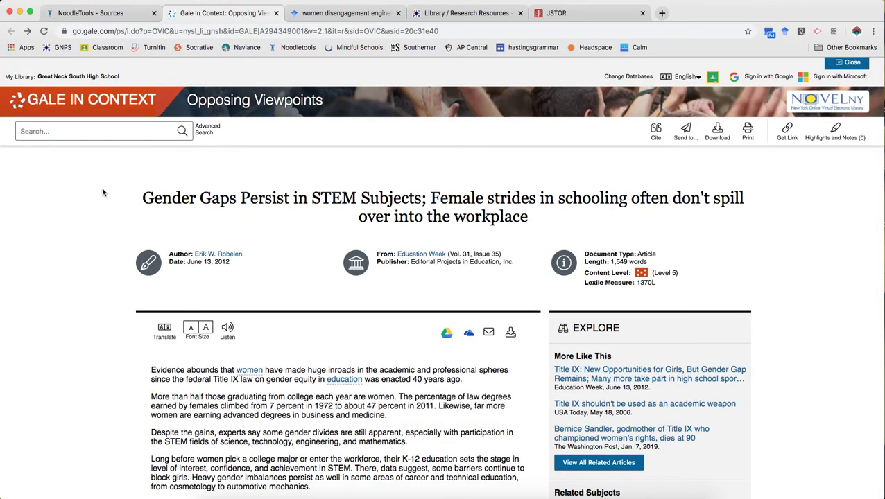
pyautogui.moveTo(141, 198); pyautogui.dragTo(531, 218)
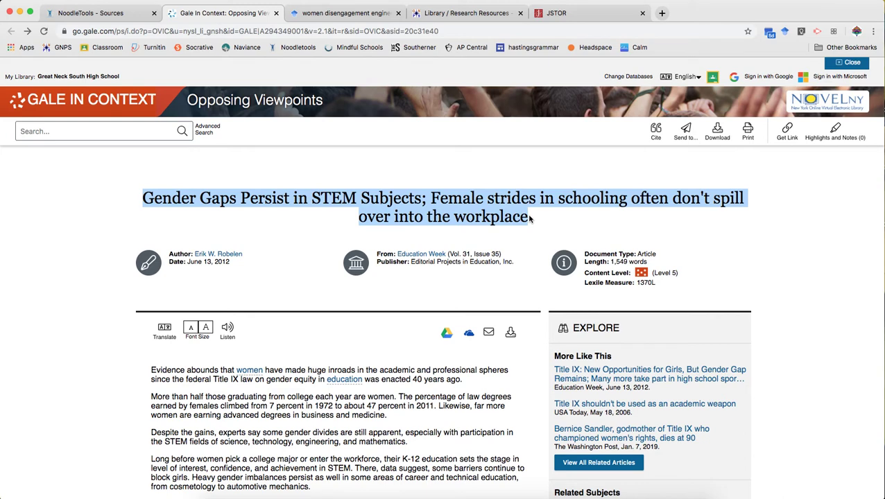
pyautogui.click(111, 14)
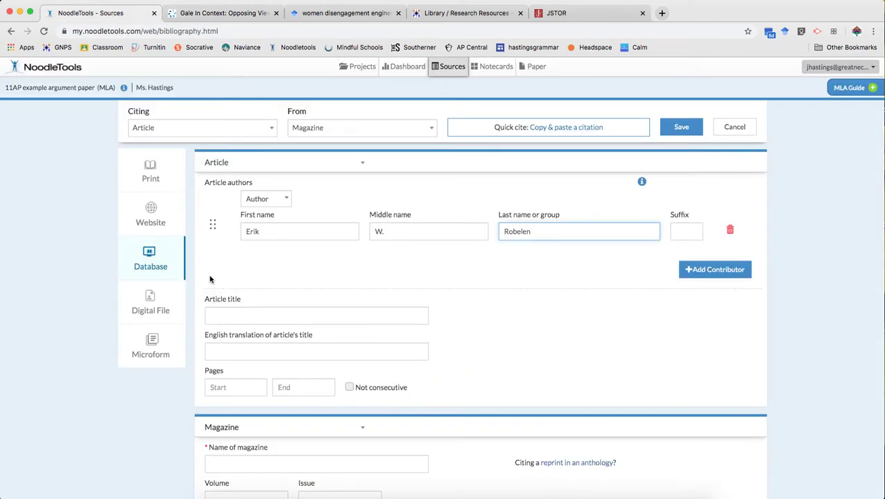
pyautogui.click(220, 314)
pyautogui.write("Female strides in schooling often don't spill over into the workplace")
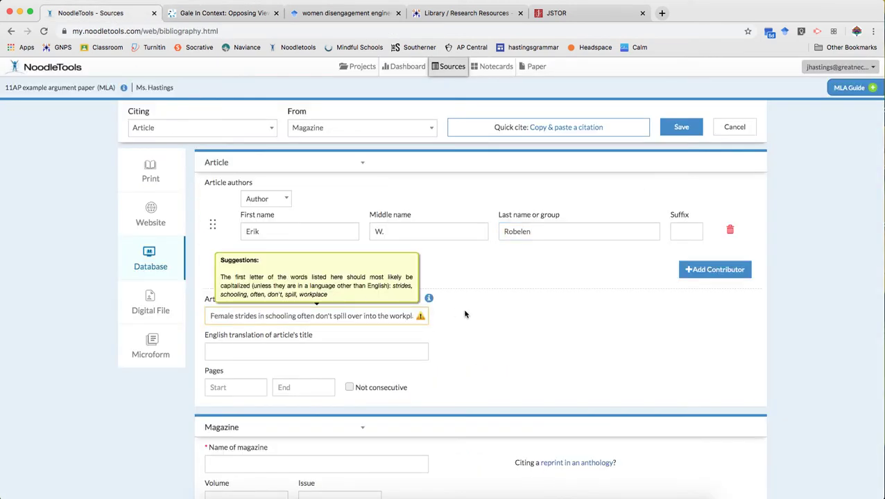
# Step: Capitalize the first letters of "Strides" and "Schooling" in the article title
pyautogui.press('super+Left')
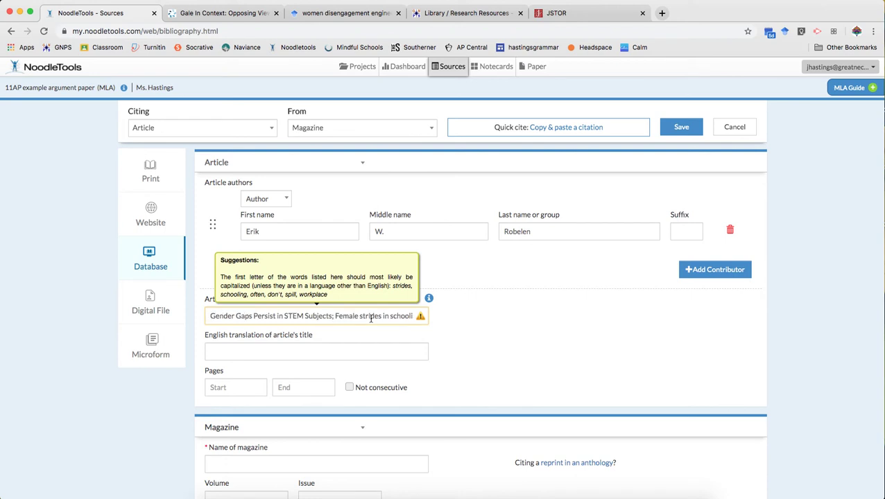
pyautogui.press('Right')
pyautogui.press('Right')
pyautogui.press('Right')
pyautogui.press('Right')
pyautogui.press('Right')
pyautogui.press('Right')
pyautogui.press('Right')
pyautogui.press('Right')
pyautogui.press('Right')
pyautogui.press('Right')
pyautogui.press('Right')
pyautogui.press('Right')
pyautogui.press('Right')
pyautogui.press('Right')
pyautogui.press('Right')
pyautogui.press('Right')
pyautogui.press('Right')
pyautogui.press('Right')
pyautogui.click(298, 315)
pyautogui.press('Delete')
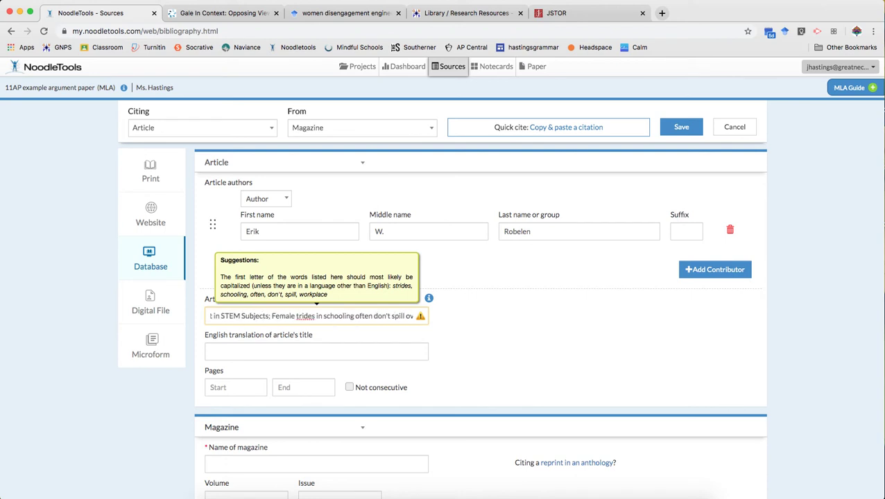
pyautogui.write('S')
pyautogui.click(328, 315)
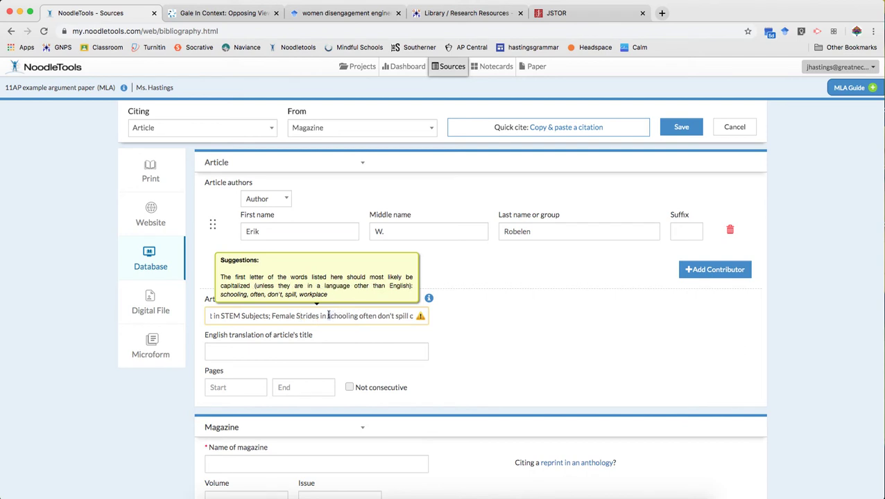
pyautogui.press('Delete')
pyautogui.write('S')
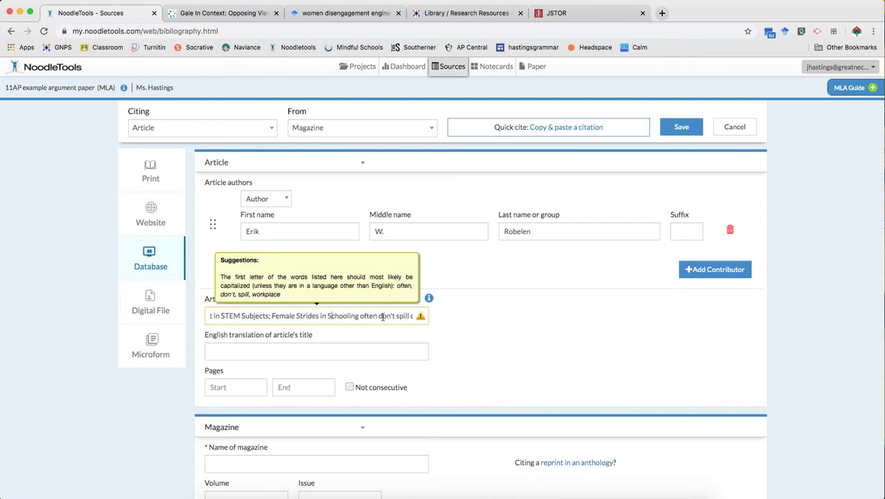
# Step: Capitalize the first letters of "Often", "Don't", "Spill" and "Workplace" in the article title
pyautogui.click(361, 315)
pyautogui.press('Delete')
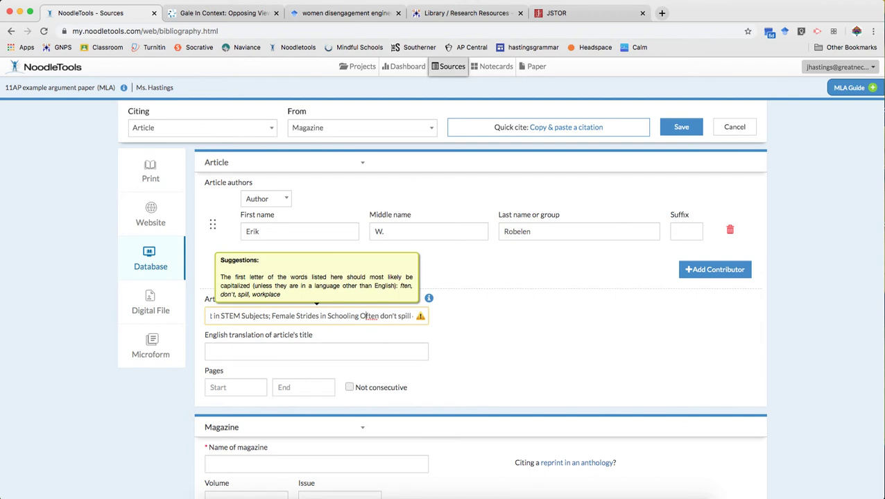
pyautogui.write('O')
pyautogui.click(381, 316)
pyautogui.press('Delete')
pyautogui.write('D')
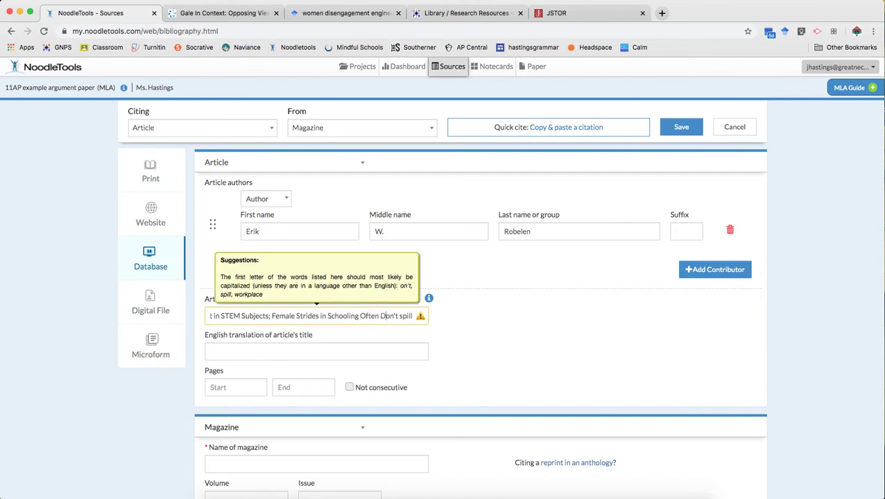
pyautogui.click(332, 316)
pyautogui.press('Delete')
pyautogui.write('S')
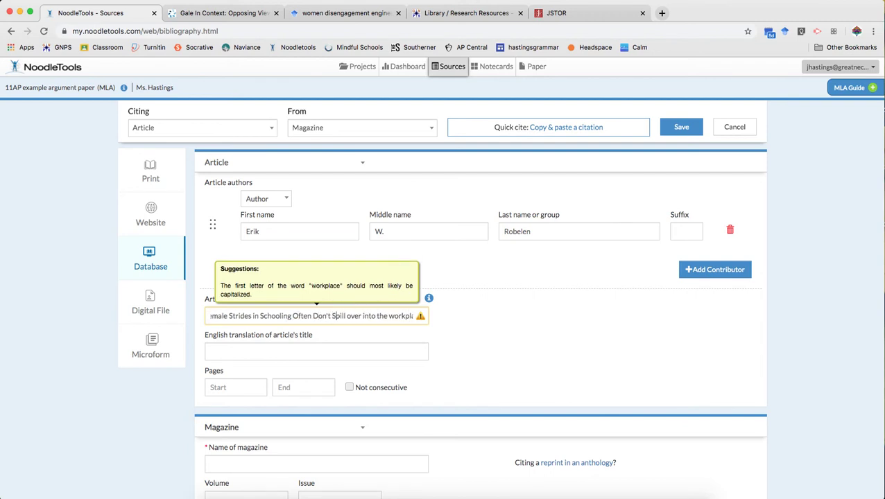
pyautogui.click(393, 315)
pyautogui.press('Delete')
pyautogui.write('W')
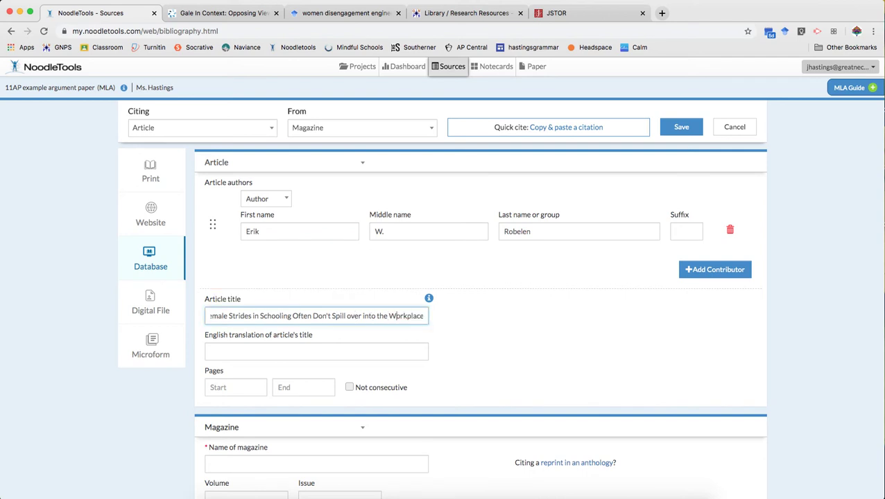
pyautogui.click(465, 312)
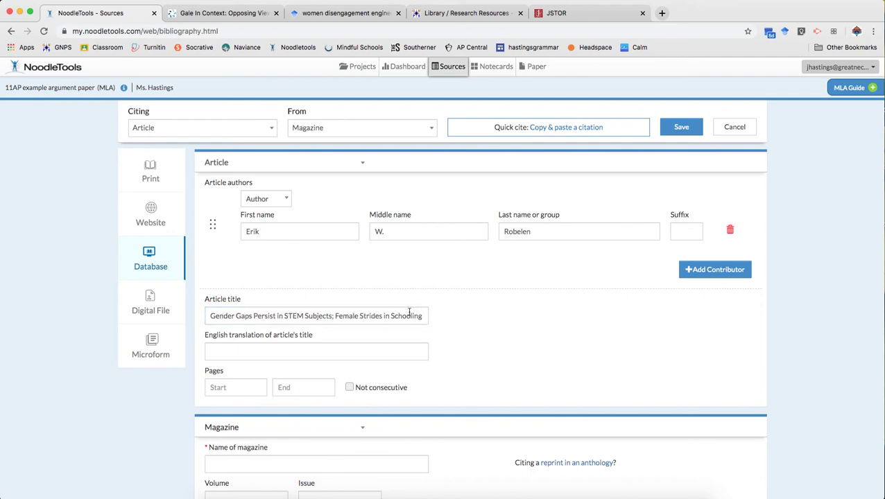
# Step: Look through the article's text in Gale, and enter Education Week as the magazine name in the NoodleTools citation
pyautogui.click(232, 15)
pyautogui.scroll(-10, 327, 266)
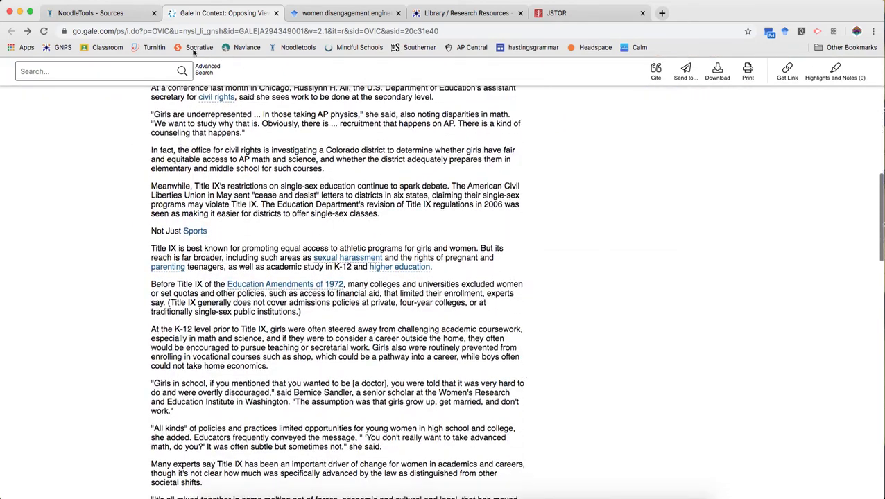
pyautogui.hotkey('ctrl', 'shift', 'Tab')
pyautogui.scroll(-2, 523, 332)
pyautogui.scroll(-3, 523, 332)
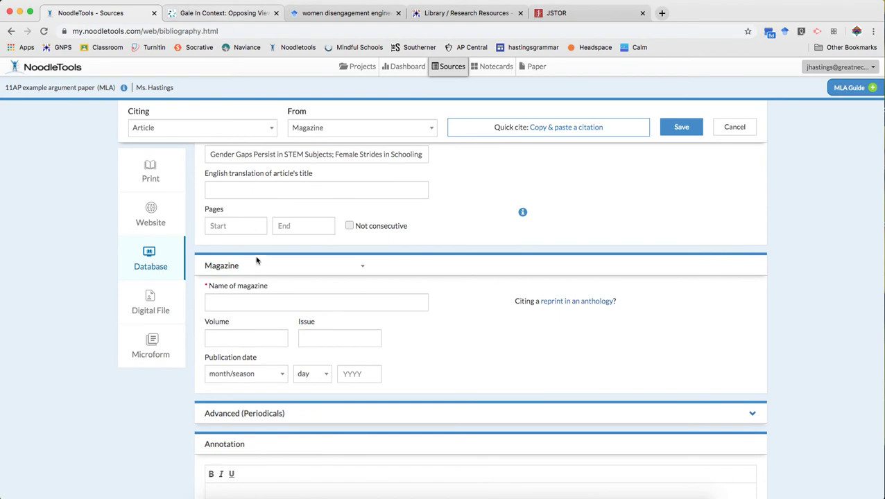
pyautogui.click(254, 305)
pyautogui.write('Education Week')
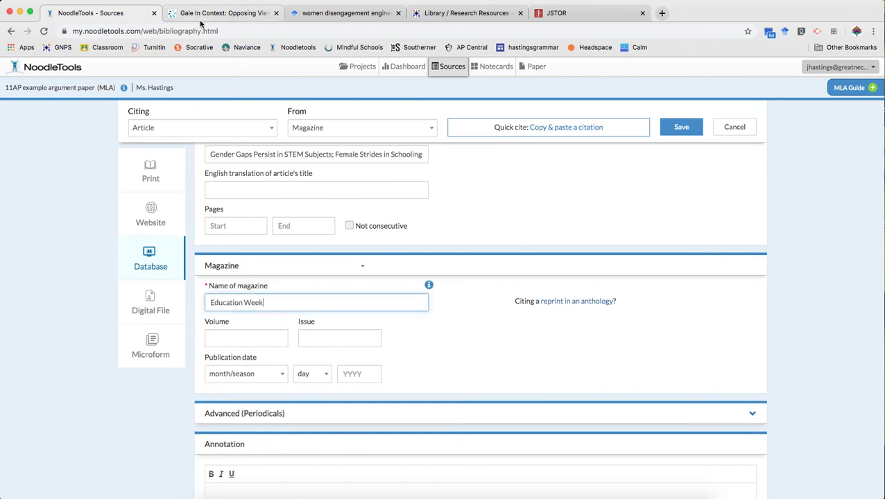
# Step: Look up the volume and issue in the Gale article header, and enter volume 31 and issue 35 in the citation
pyautogui.click(208, 14)
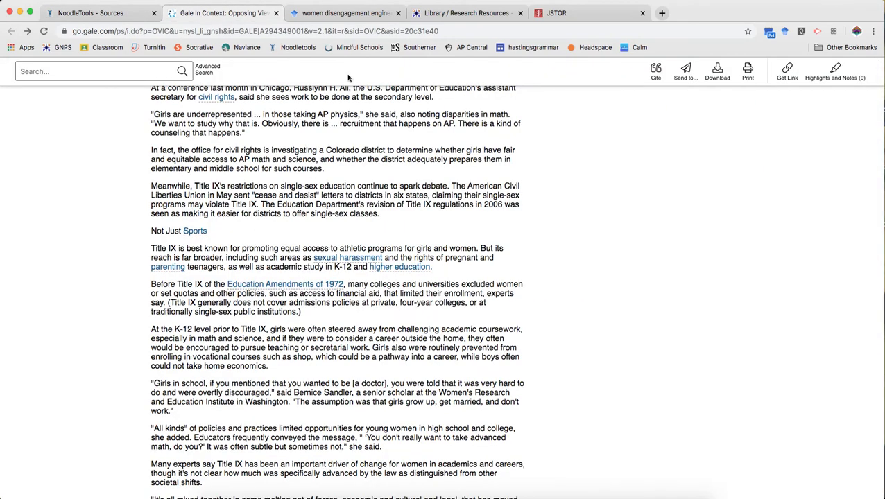
pyautogui.scroll(5, 483, 164)
pyautogui.scroll(4, 483, 164)
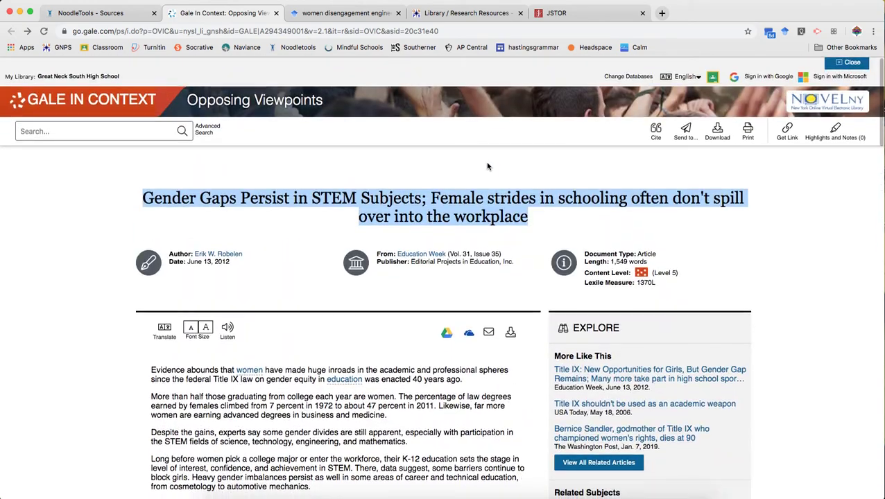
pyautogui.click(127, 15)
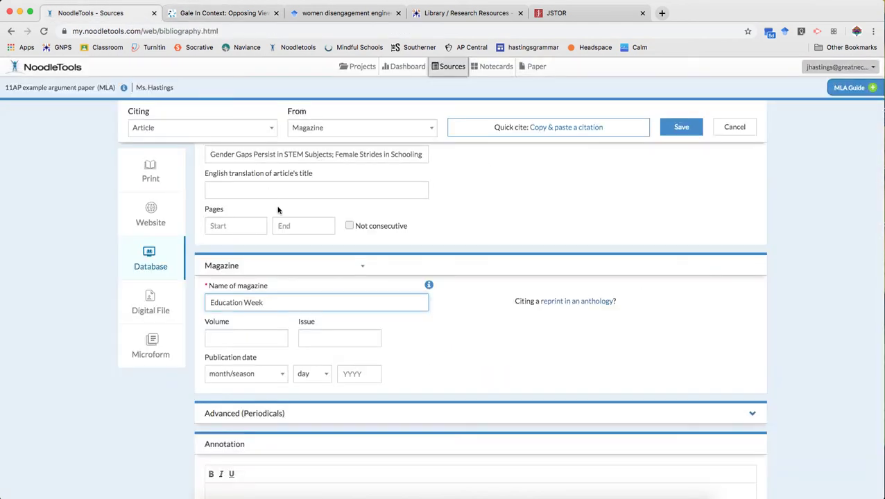
pyautogui.click(262, 337)
pyautogui.write('31')
pyautogui.click(342, 336)
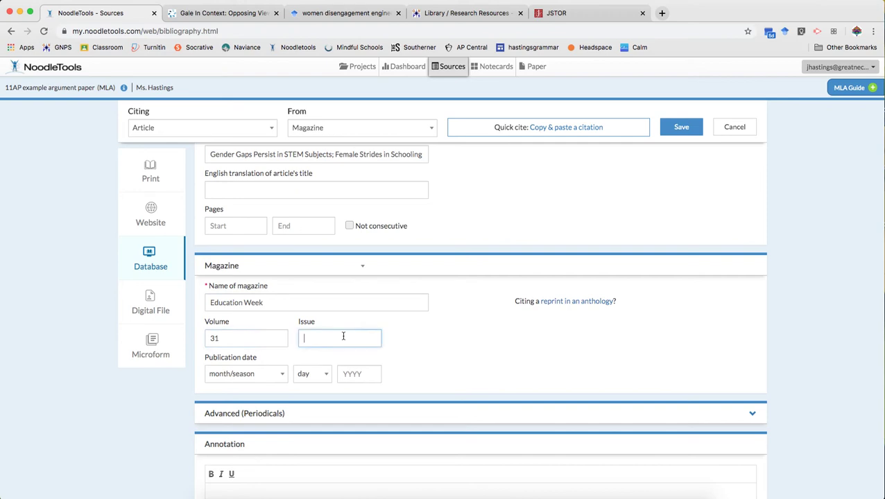
pyautogui.write('35')
# Step: Look up the publication date in the Gale article header, and set the citation's publication date to June 13, 2012
pyautogui.click(223, 13)
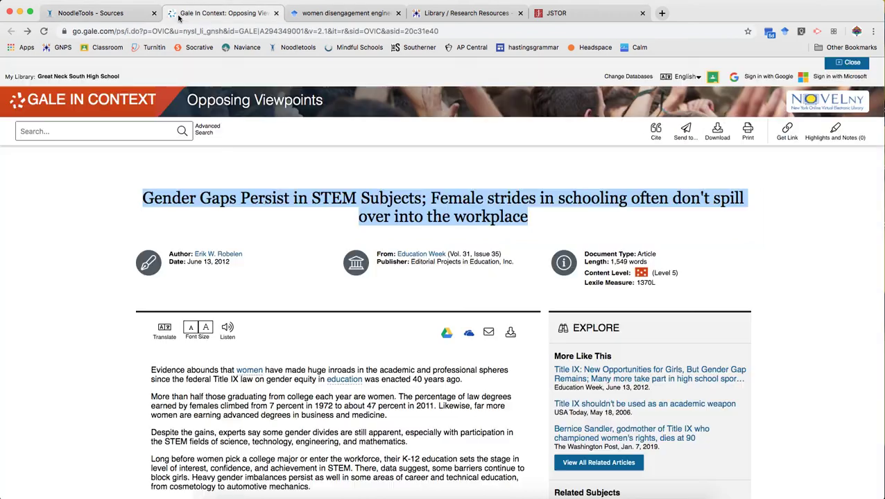
pyautogui.click(119, 14)
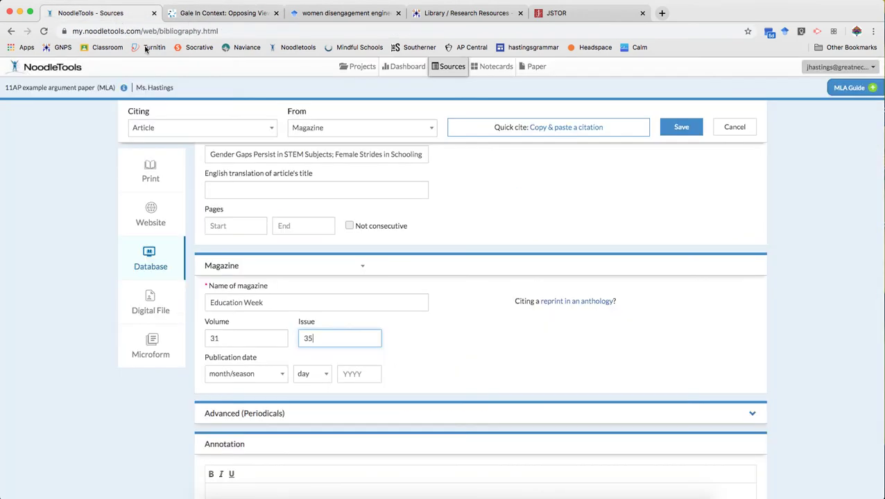
pyautogui.click(254, 374)
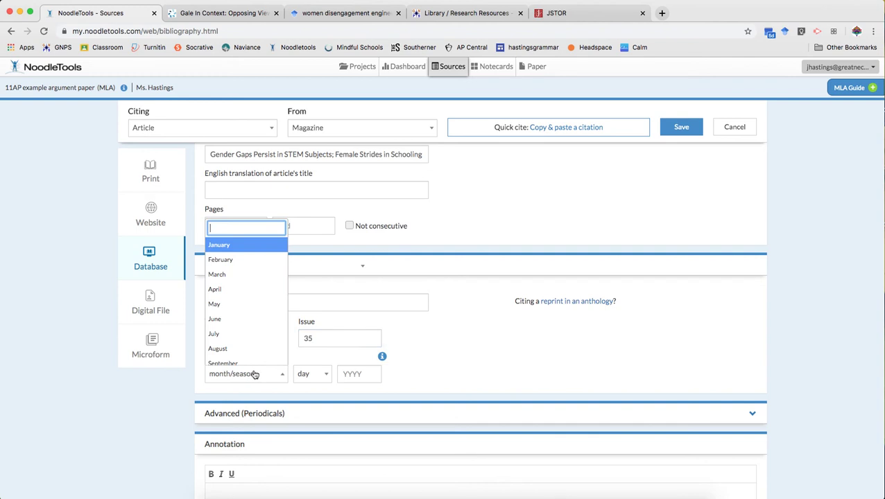
pyautogui.click(231, 318)
pyautogui.click(309, 374)
pyautogui.scroll(-2, 309, 325)
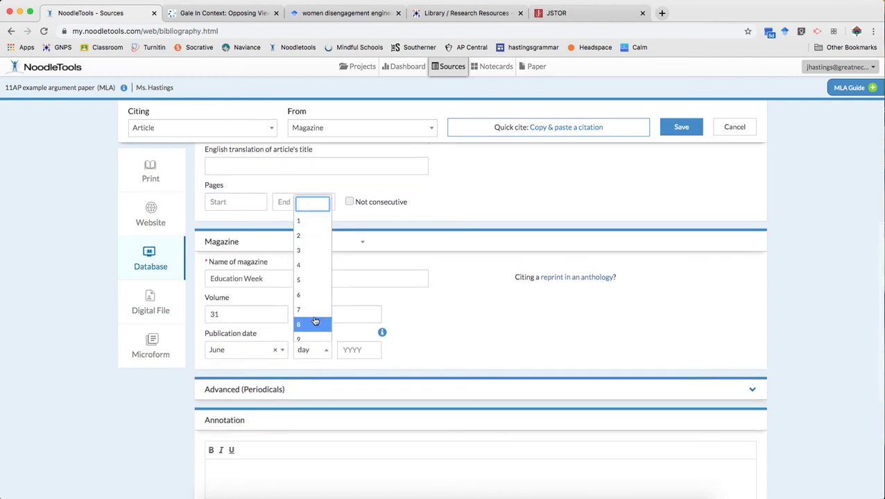
pyautogui.scroll(-2, 315, 321)
pyautogui.click(316, 319)
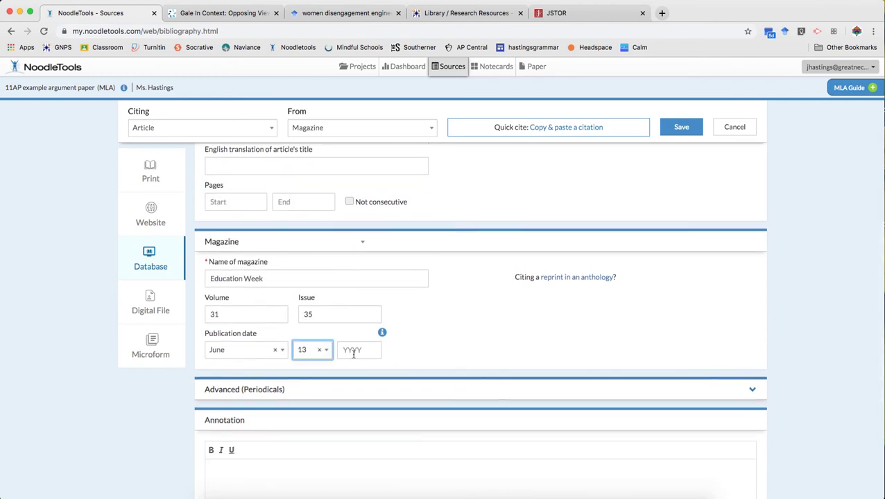
pyautogui.click(352, 349)
pyautogui.write('2012')
pyautogui.click(473, 300)
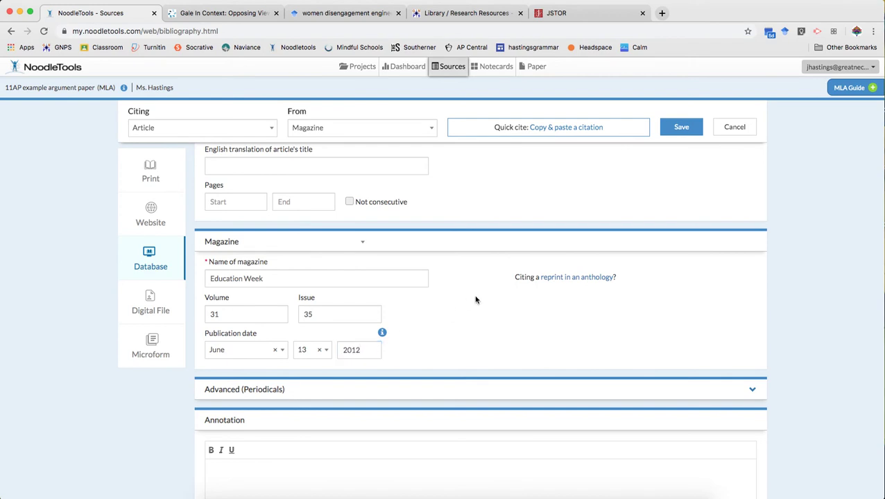
# Step: Save the Education Week magazine citation to the source list and close the Gale article
pyautogui.click(672, 129)
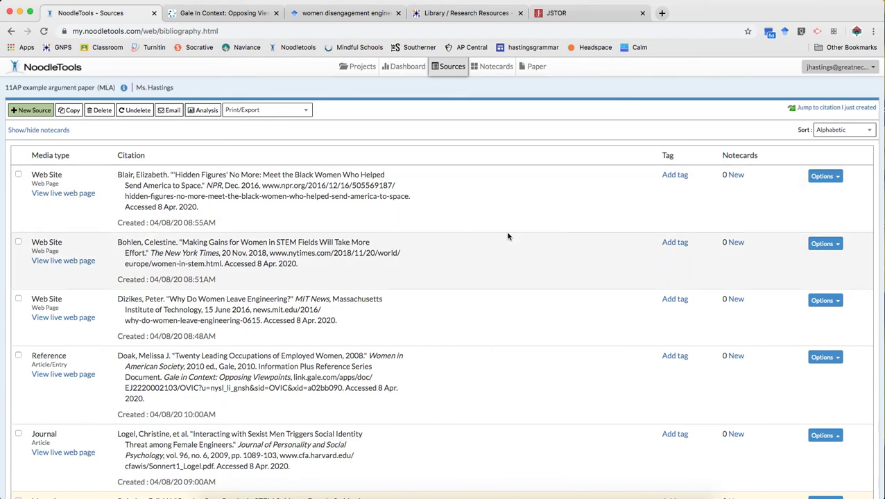
pyautogui.scroll(-3, 508, 236)
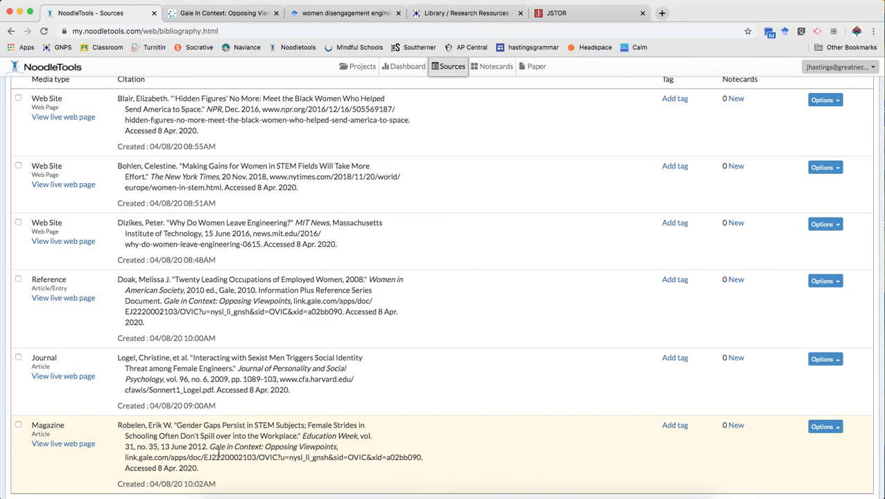
pyautogui.click(201, 12)
pyautogui.click(275, 13)
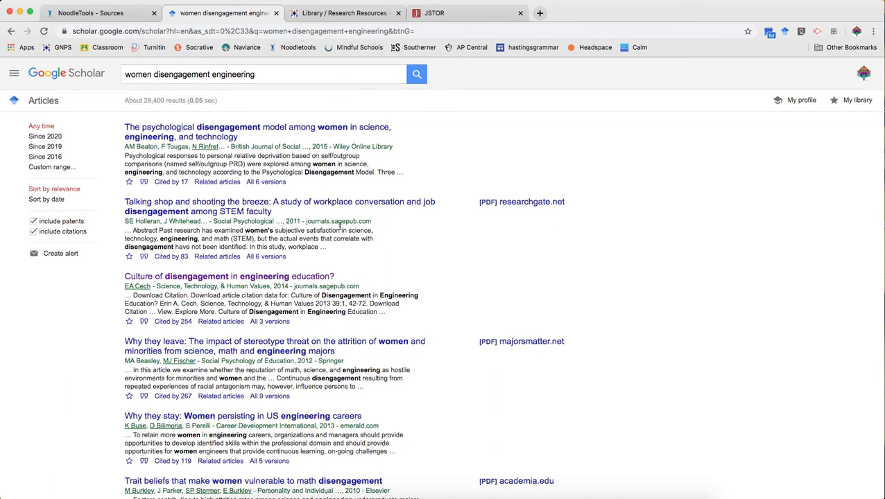
# Step: Open "Culture of Disengagement in Engineering Education?" from the Google Scholar results and copy the article's title from its SAGE page
pyautogui.click(312, 277)
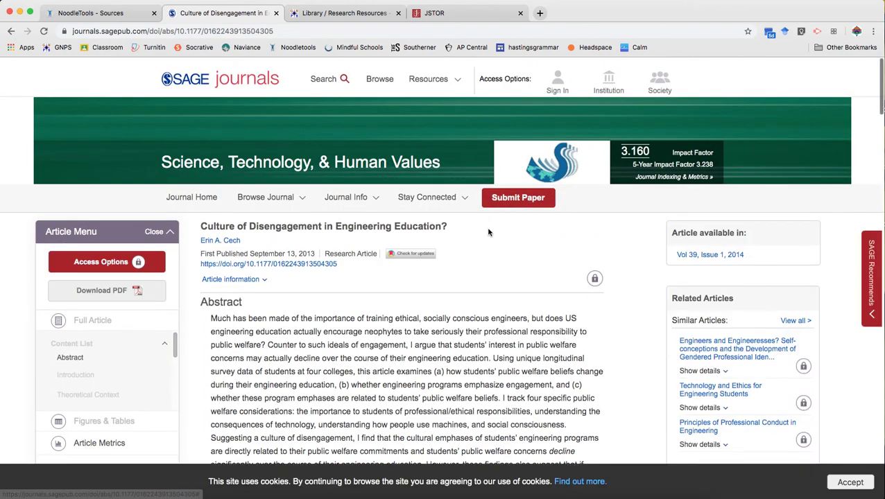
pyautogui.scroll(-5, 495, 231)
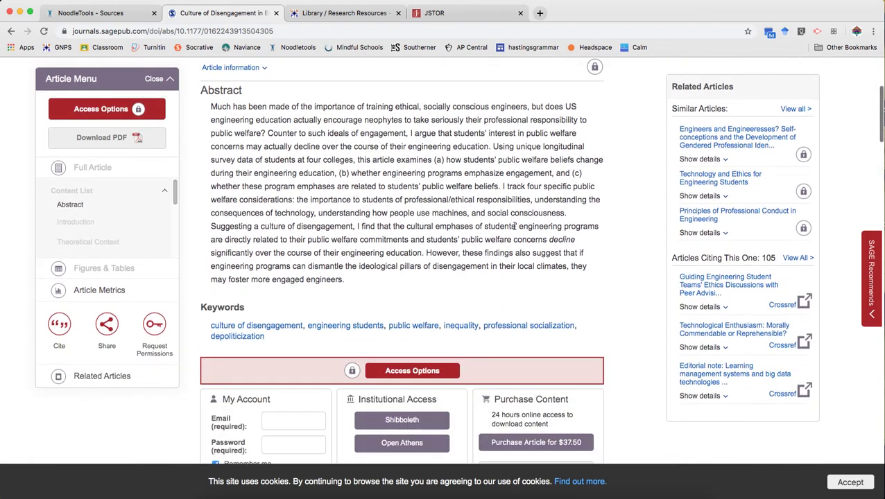
pyautogui.scroll(-2, 117, 140)
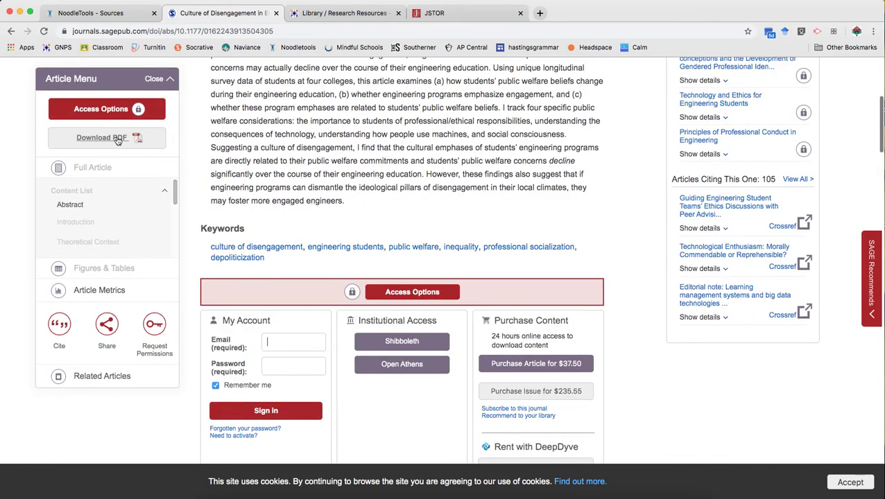
pyautogui.scroll(-3, 497, 255)
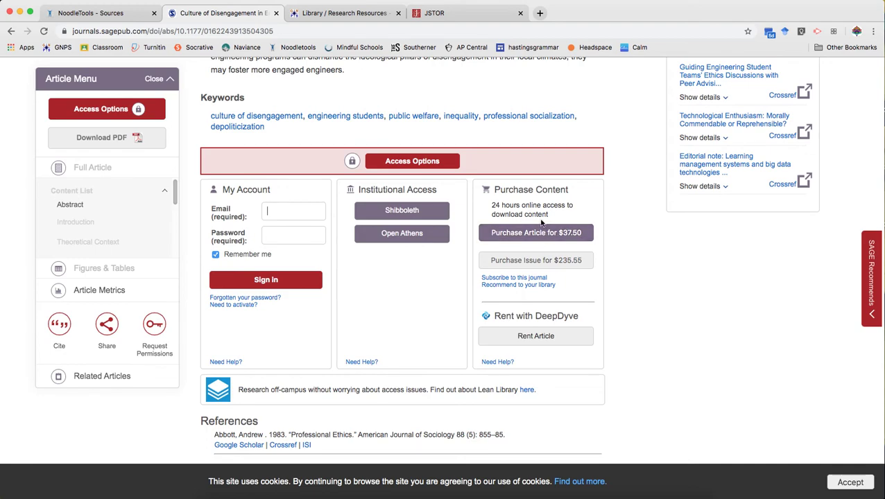
pyautogui.scroll(5, 542, 229)
pyautogui.scroll(1, 540, 222)
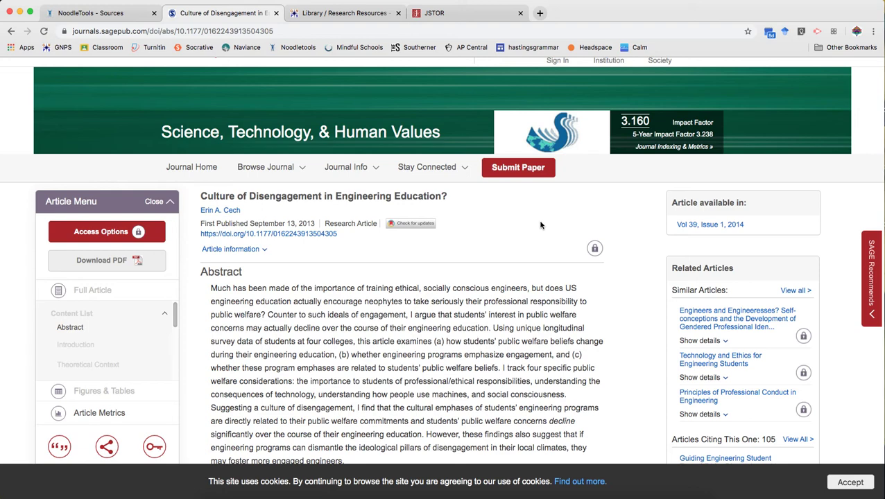
pyautogui.moveTo(200, 196); pyautogui.dragTo(455, 198)
pyautogui.press('super+c')
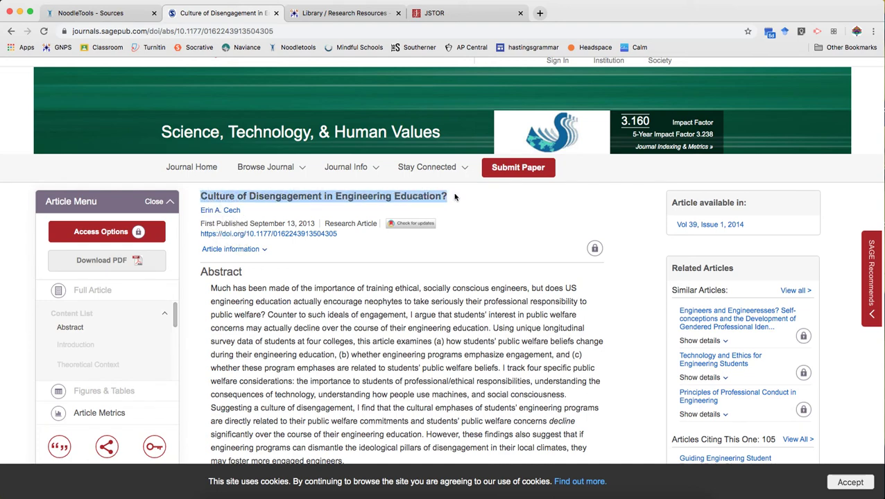
# Step: Open JSTOR from the Literature databases list on the school library's website
pyautogui.click(341, 12)
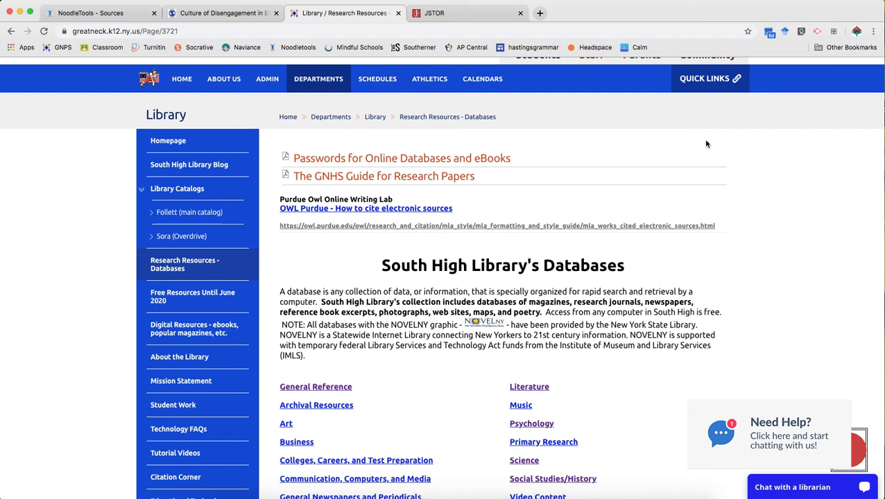
pyautogui.scroll(-3, 511, 239)
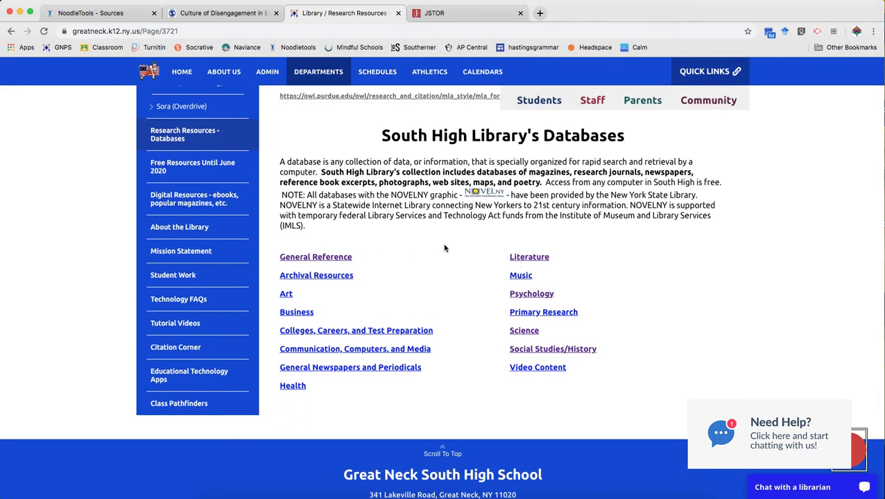
pyautogui.click(539, 257)
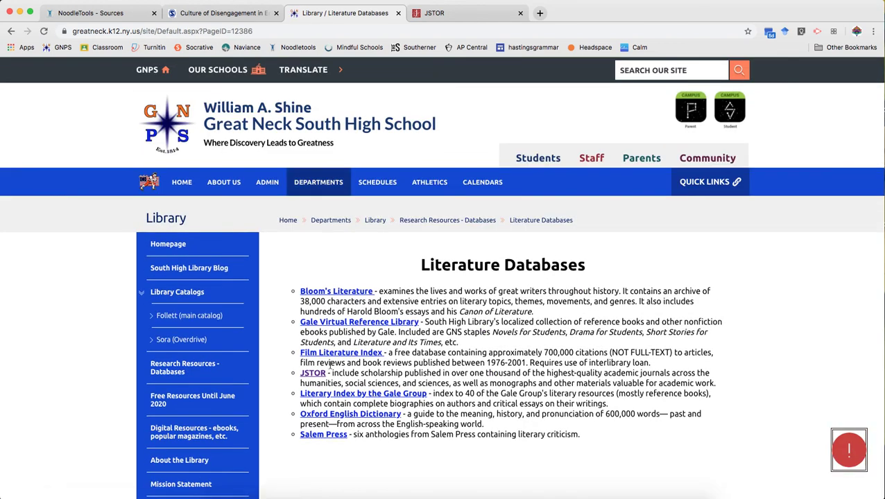
pyautogui.click(313, 372)
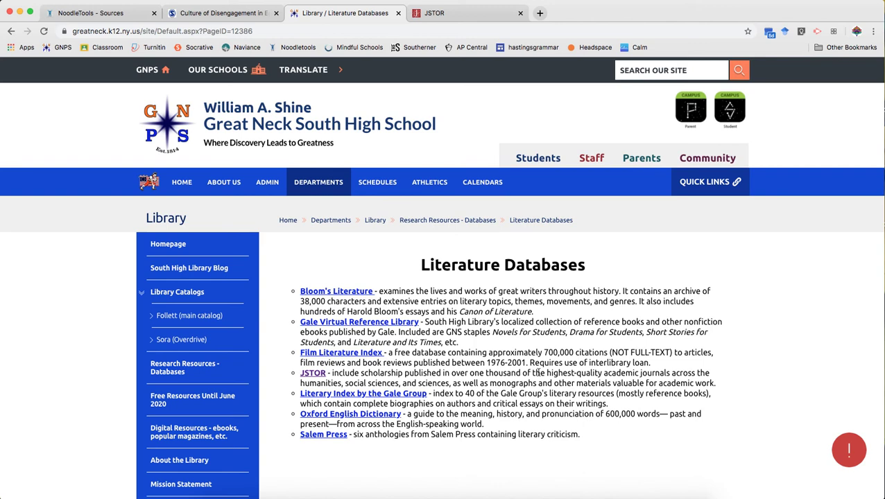
pyautogui.click(247, 15)
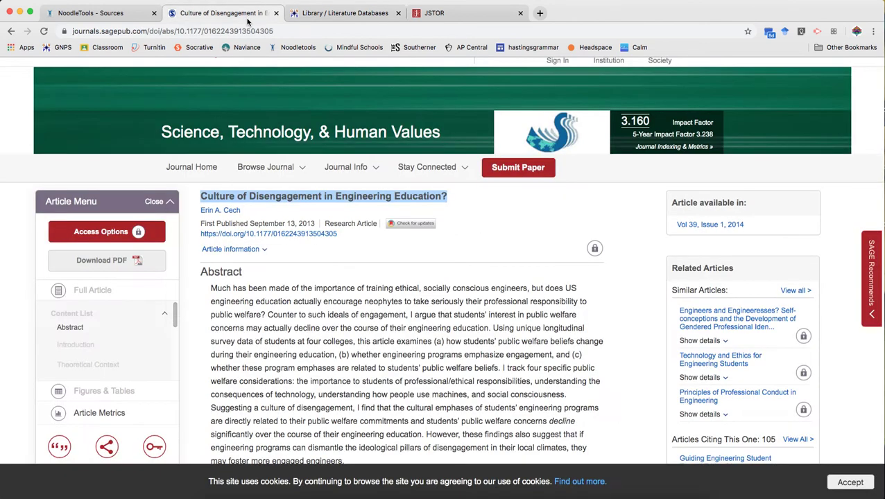
pyautogui.click(283, 258)
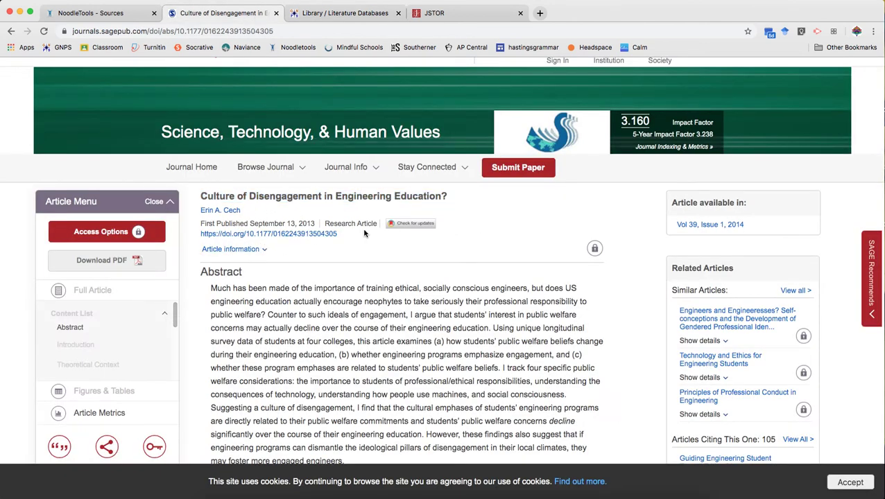
pyautogui.click(427, 13)
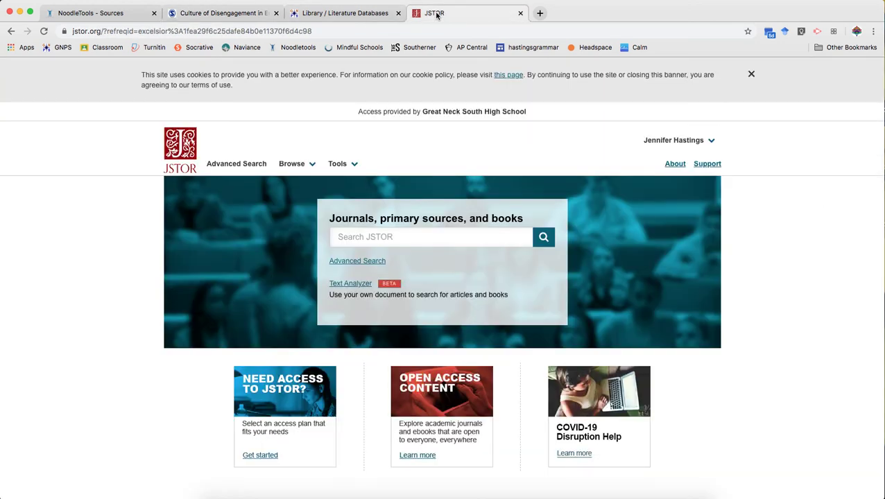
pyautogui.click(227, 14)
pyautogui.click(345, 12)
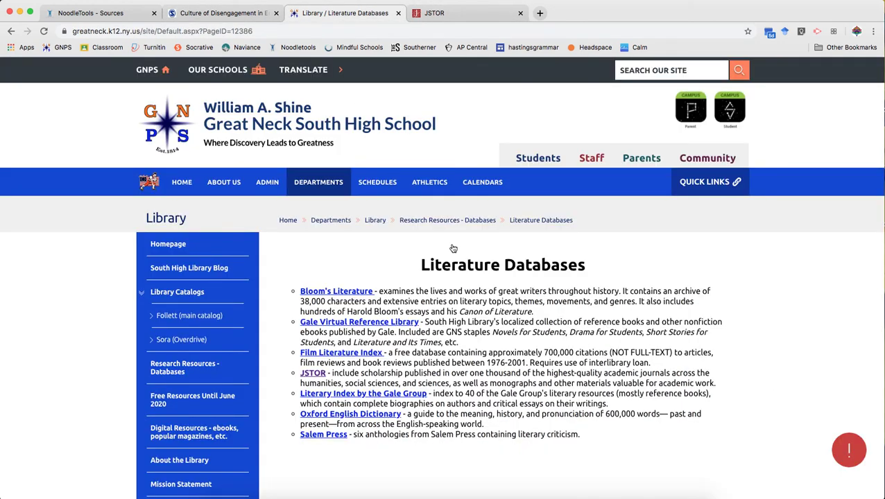
pyautogui.click(312, 373)
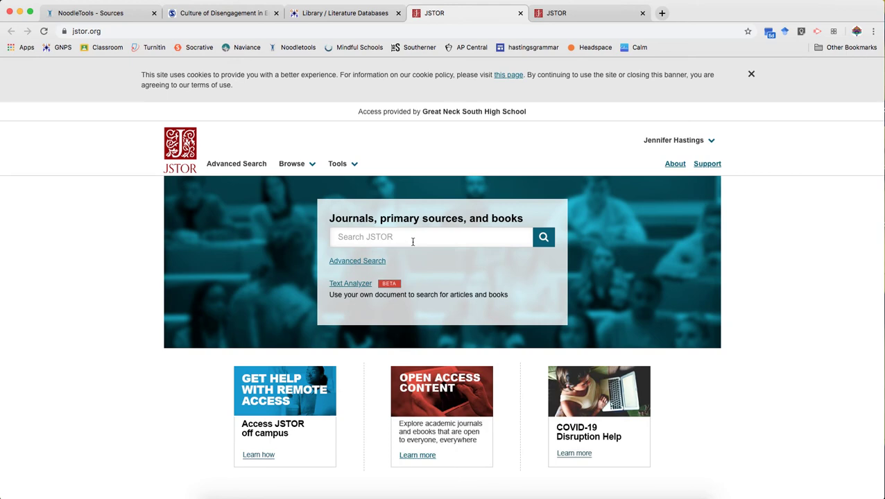
# Step: Go from the library homepage to Research Resources - Databases and look up Passwords for Online Databases and eBooks
pyautogui.click(310, 14)
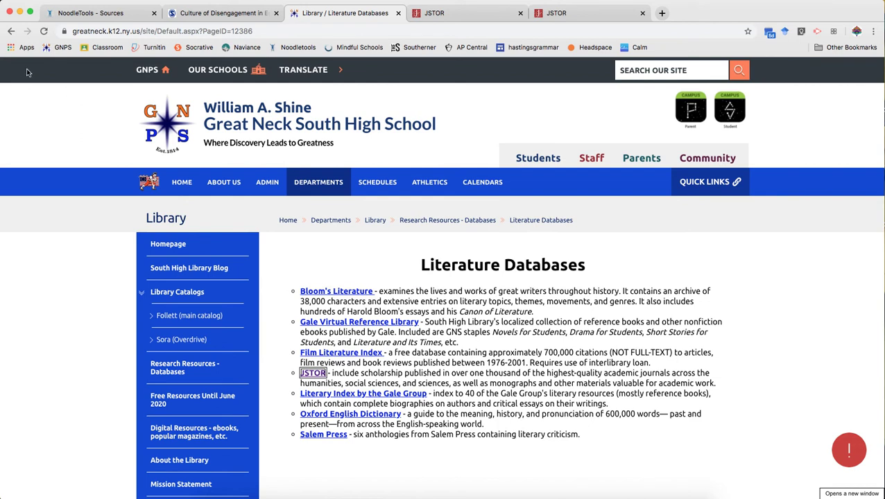
pyautogui.click(8, 32)
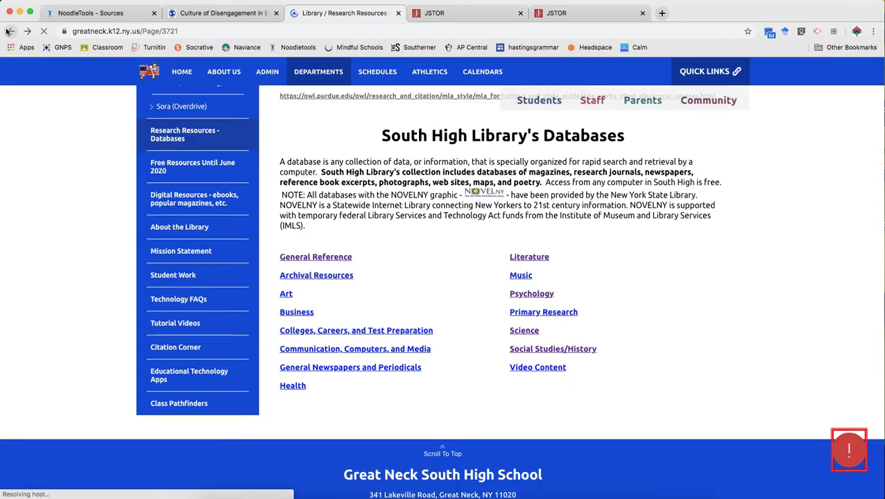
pyautogui.click(8, 31)
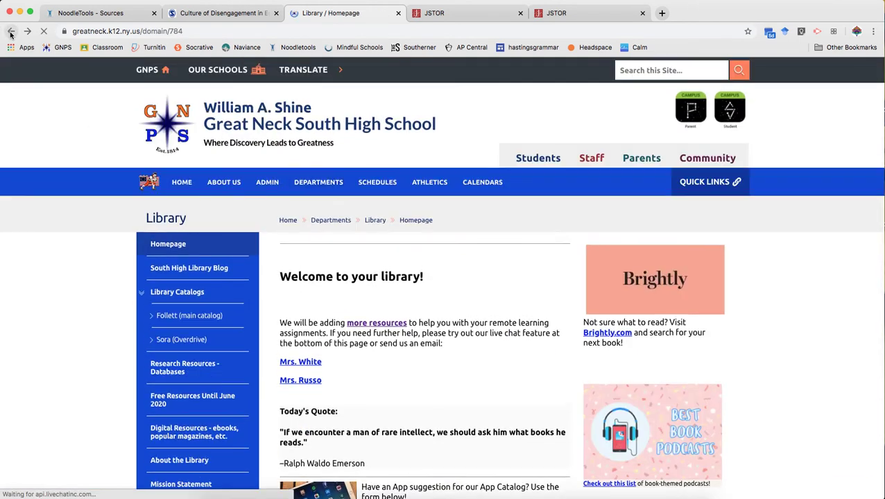
pyautogui.moveTo(377, 182)
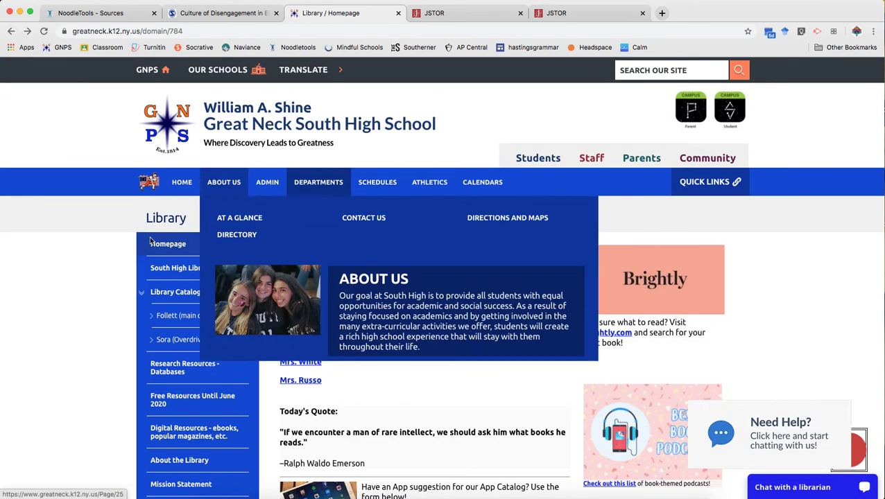
pyautogui.scroll(-1, 47, 255)
pyautogui.scroll(-2, 47, 255)
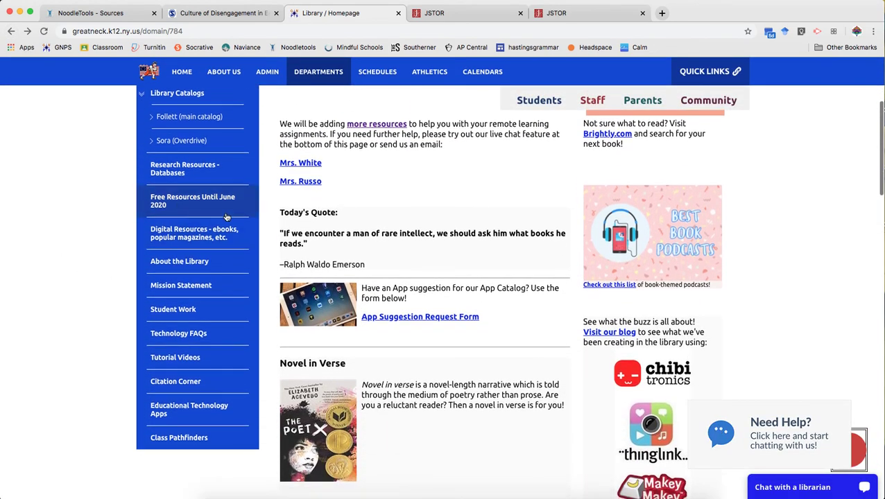
pyautogui.click(196, 171)
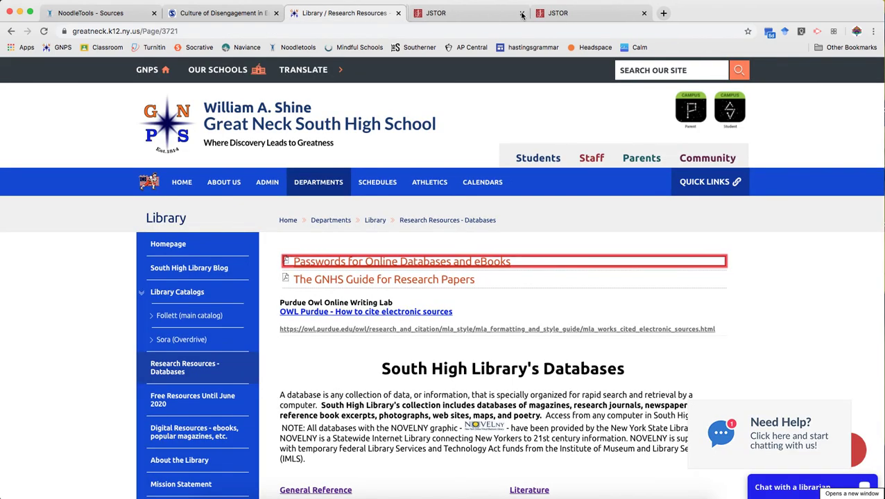
pyautogui.click(521, 13)
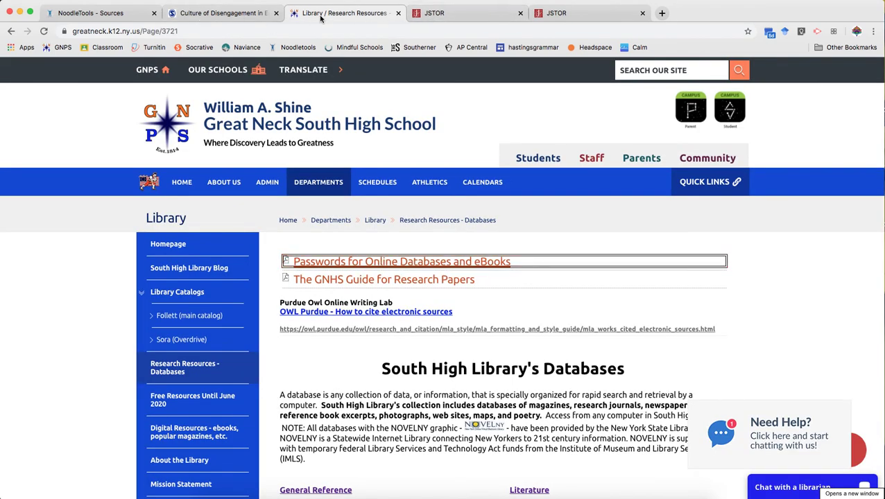
# Step: Search JSTOR for "Culture of Disengagement in Engineering Education?" and open the journal article with that title
pyautogui.click(466, 16)
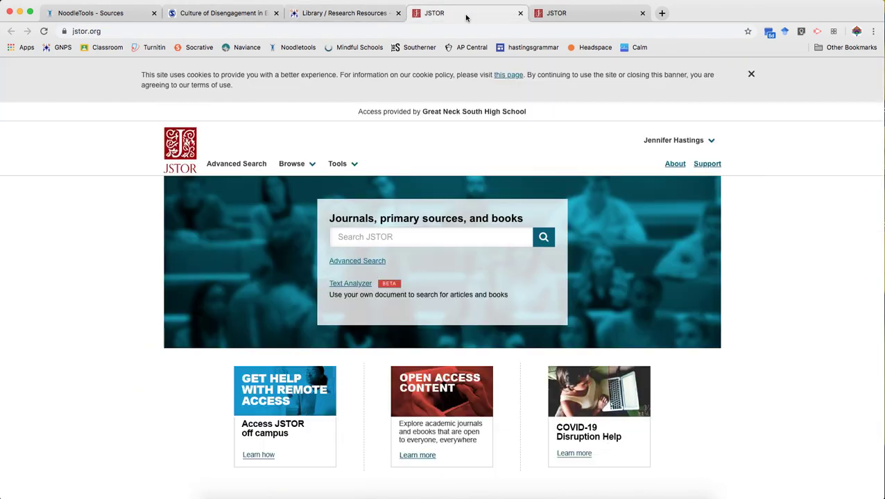
pyautogui.click(365, 241)
pyautogui.press('super+v')
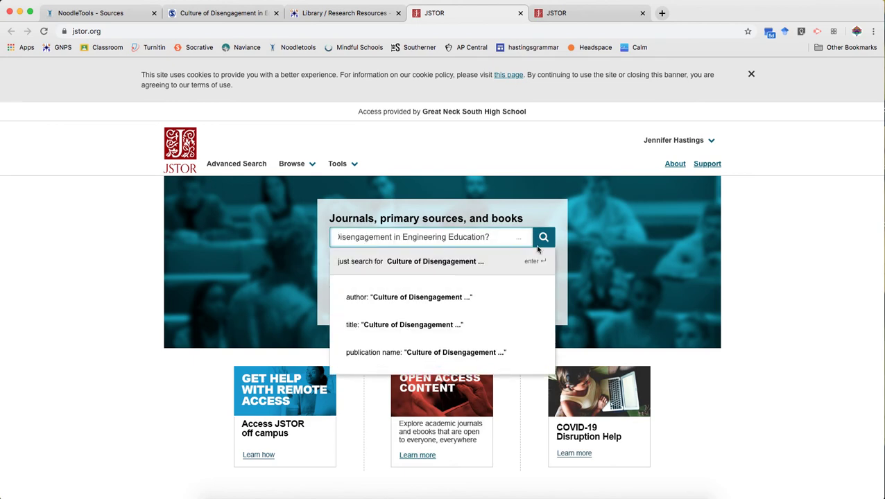
pyautogui.click(542, 238)
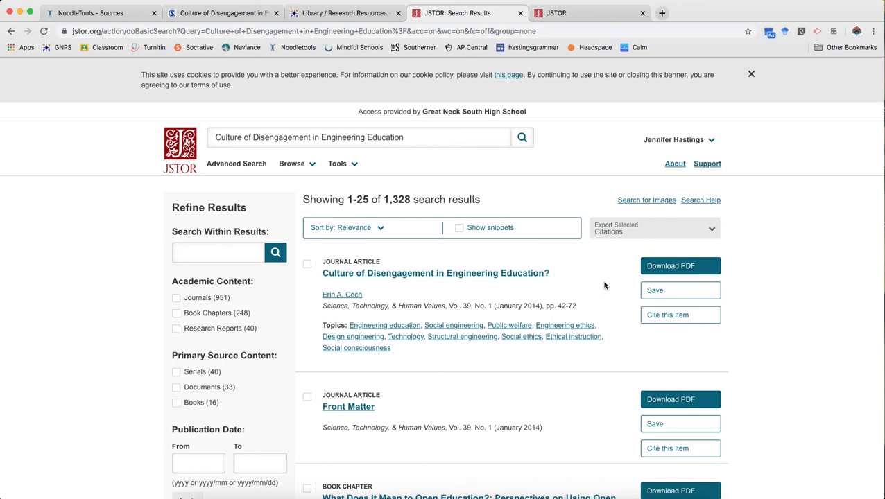
pyautogui.click(485, 275)
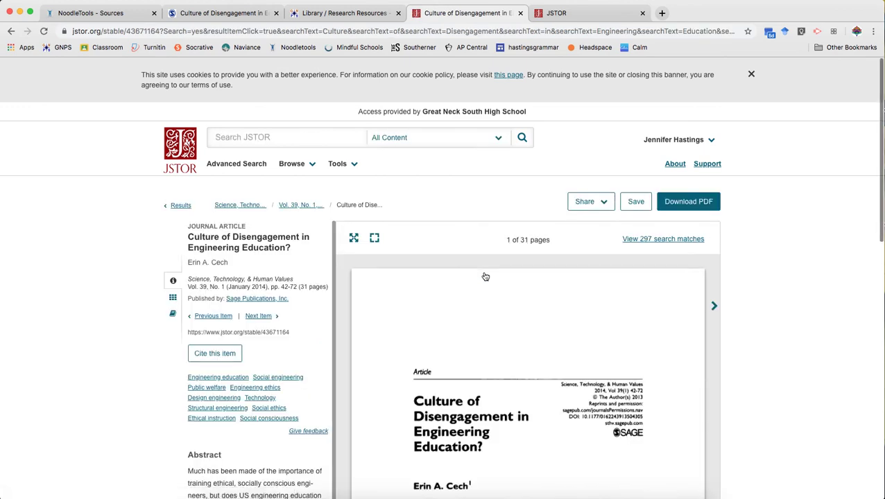
# Step: Skim the JSTOR article's first page and close the SAGE article and school library pages, keeping the JSTOR article open
pyautogui.scroll(-3, 533, 326)
pyautogui.scroll(-3, 535, 326)
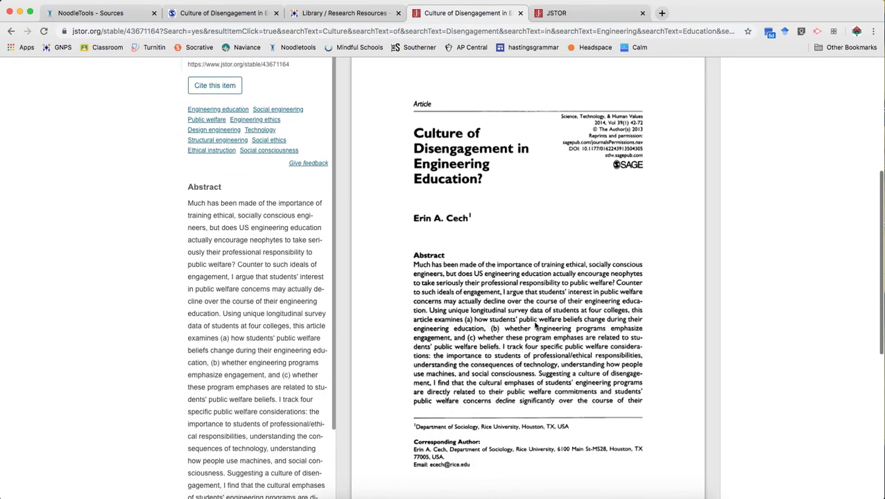
pyautogui.scroll(3, 534, 326)
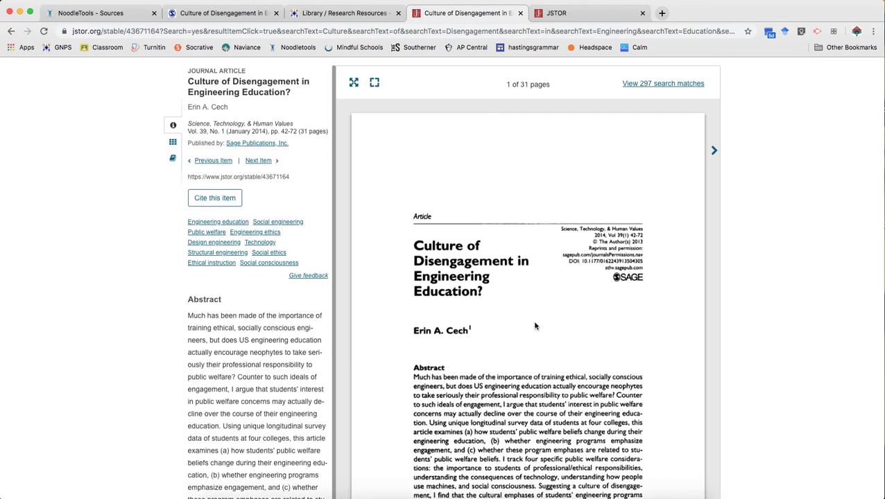
pyautogui.scroll(4, 535, 326)
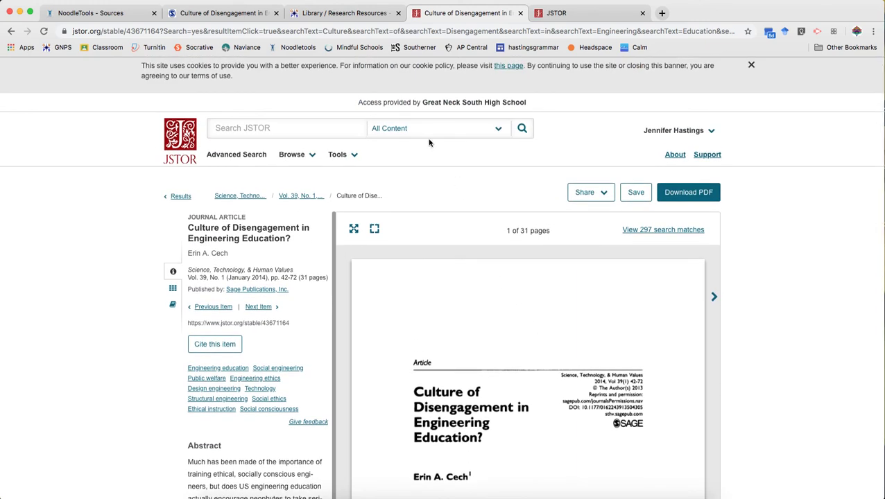
pyautogui.click(221, 13)
pyautogui.click(275, 13)
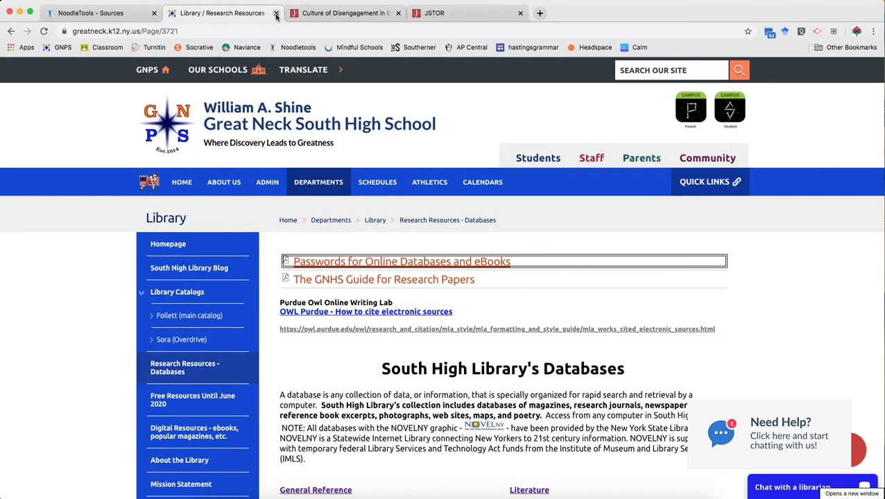
pyautogui.click(275, 13)
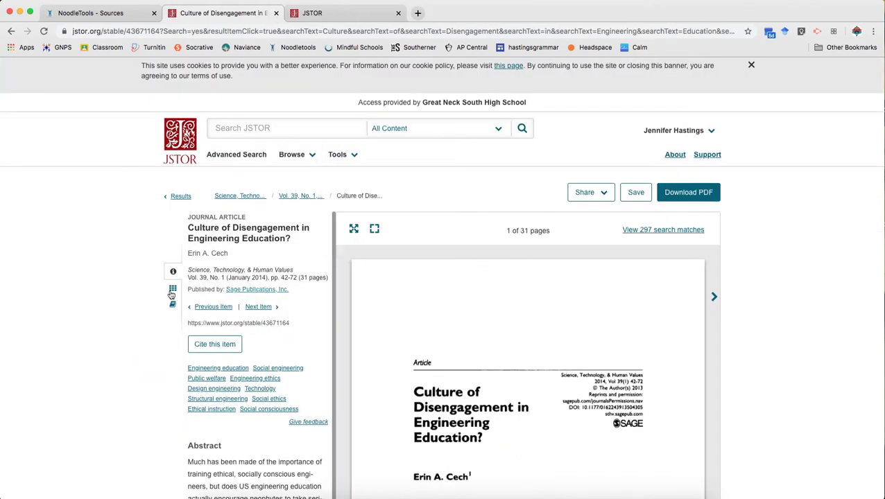
pyautogui.scroll(-3, 74, 290)
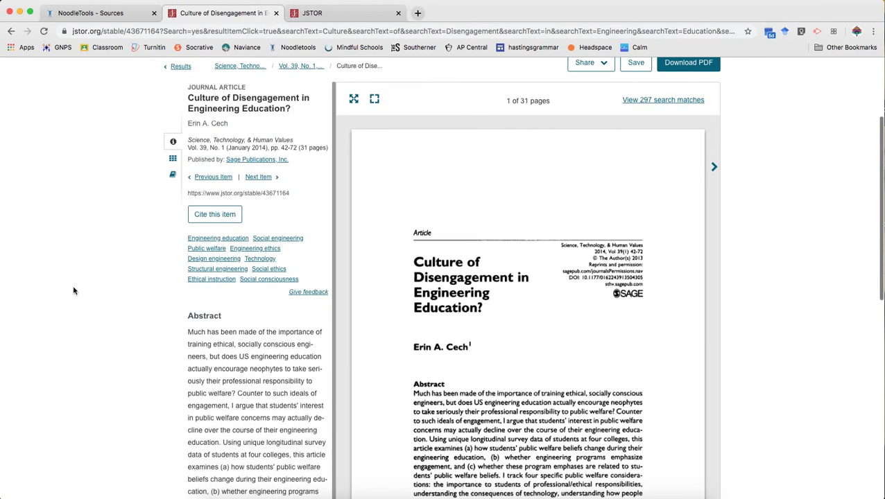
# Step: Start a new NoodleTools citation for a journal article found in a database and set the database name to JSTOR
pyautogui.click(105, 14)
pyautogui.scroll(2, 70, 97)
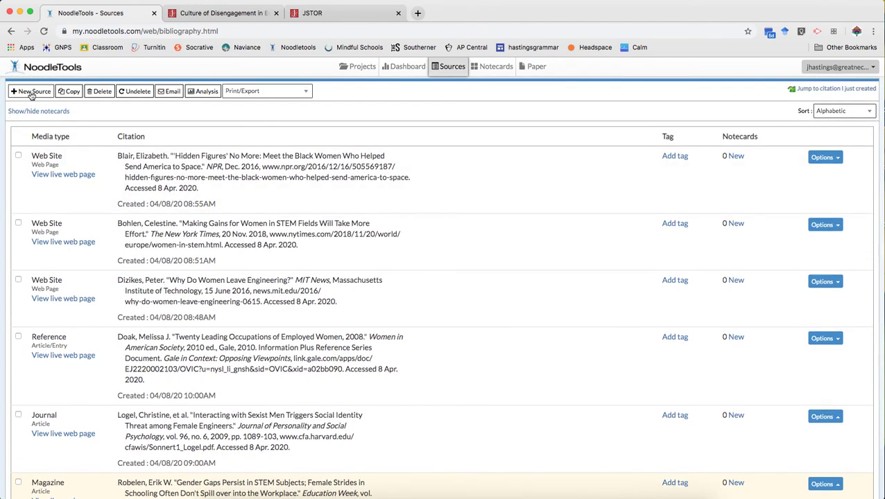
pyautogui.click(30, 92)
pyautogui.click(291, 114)
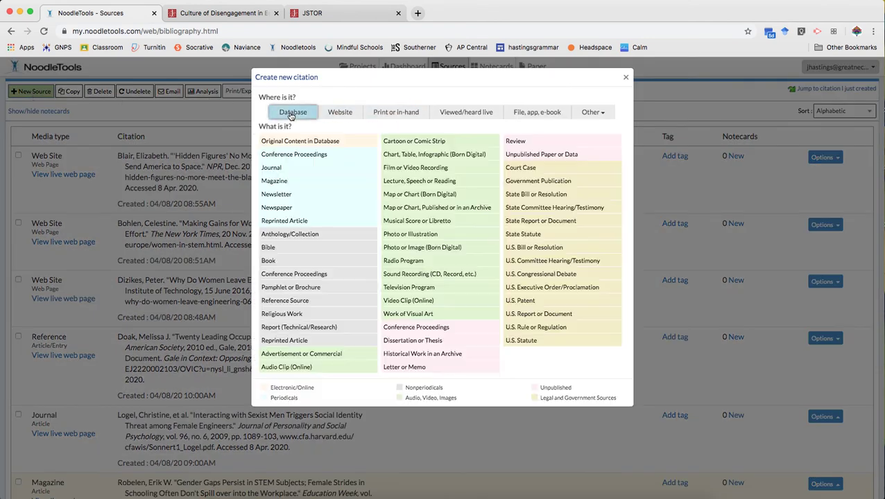
pyautogui.click(275, 169)
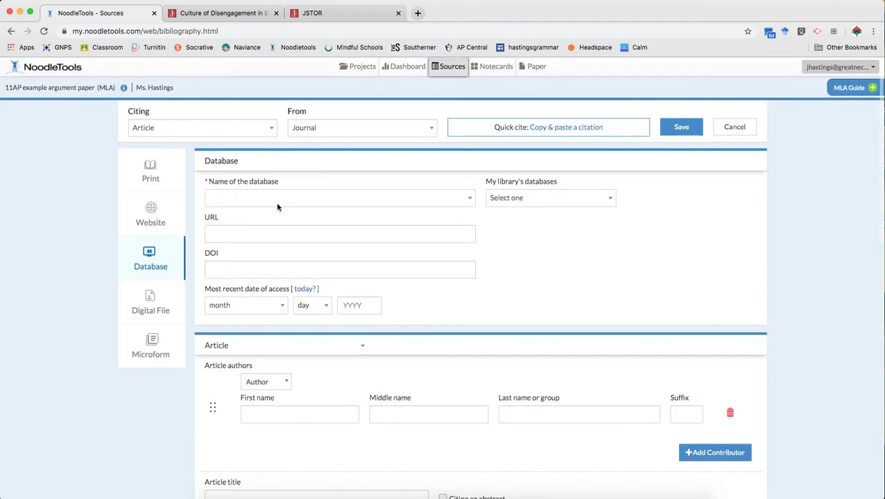
pyautogui.click(277, 200)
pyautogui.write('JST')
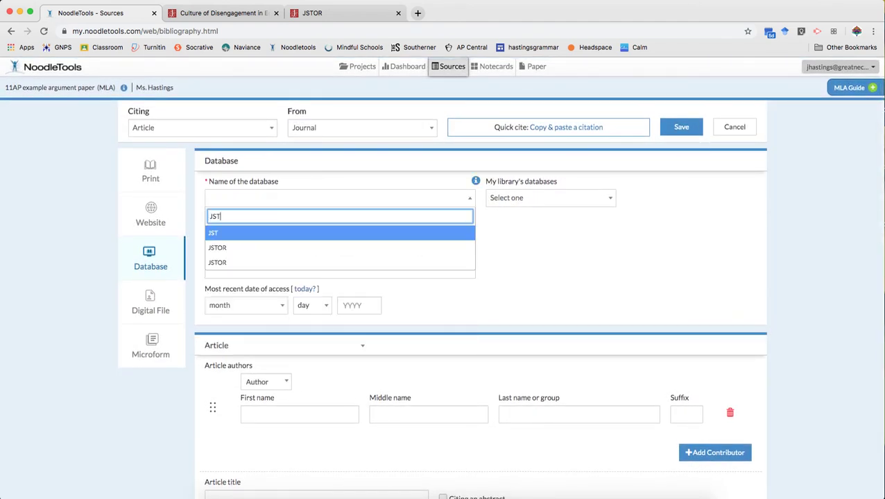
pyautogui.click(264, 251)
pyautogui.click(270, 13)
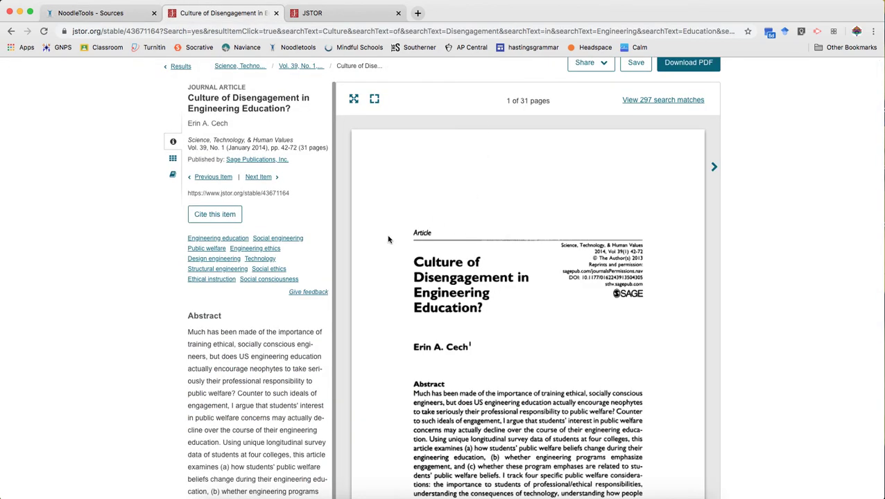
pyautogui.moveTo(291, 193); pyautogui.dragTo(189, 193)
pyautogui.press('super+c')
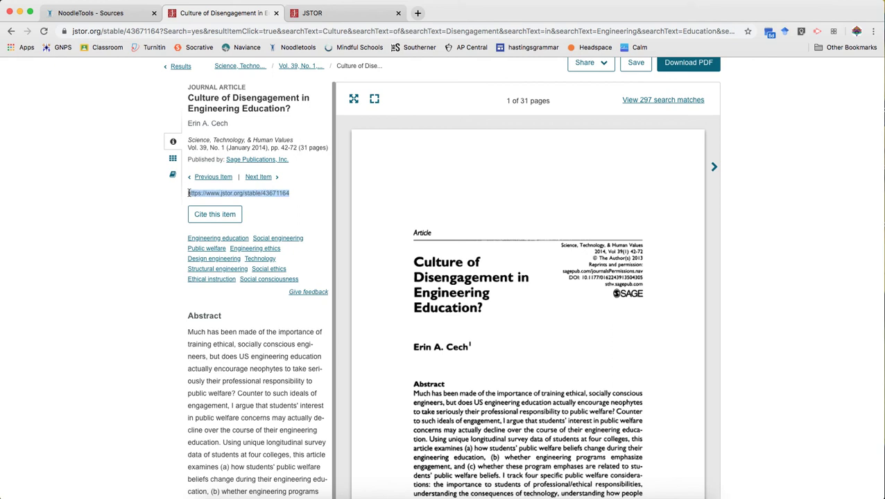
pyautogui.click(117, 14)
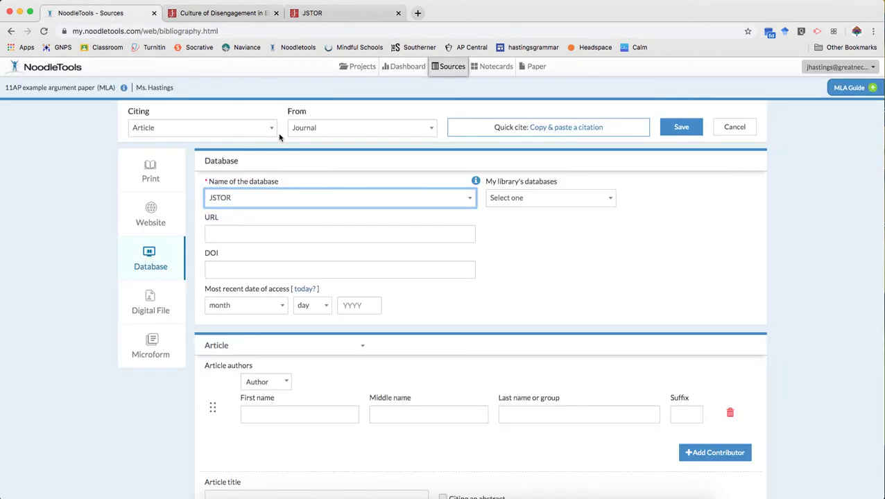
pyautogui.click(294, 236)
pyautogui.press('super+v')
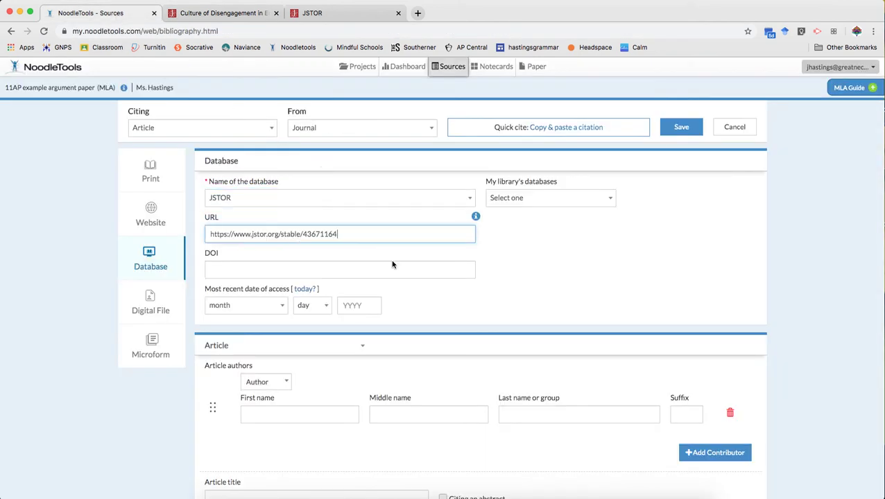
pyautogui.click(307, 289)
# Step: Check the author on the JSTOR article and enter the author's first name, middle initial and last name in the citation
pyautogui.scroll(-5, 656, 278)
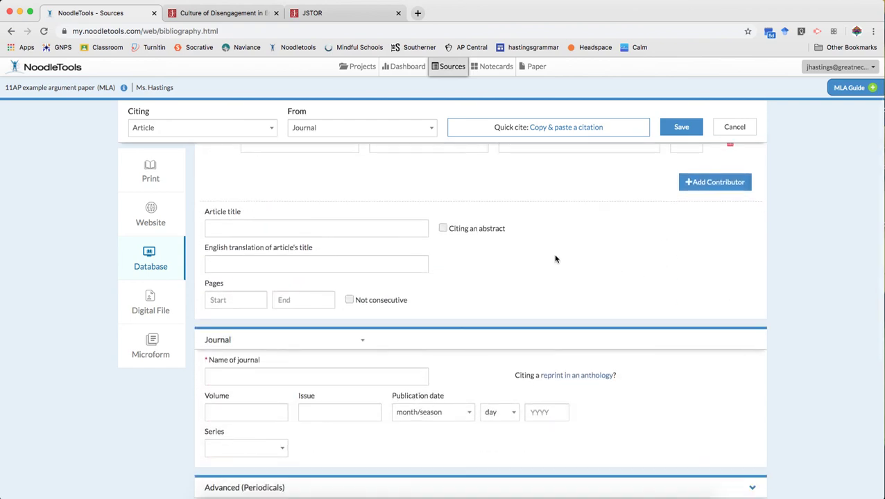
pyautogui.scroll(3, 555, 259)
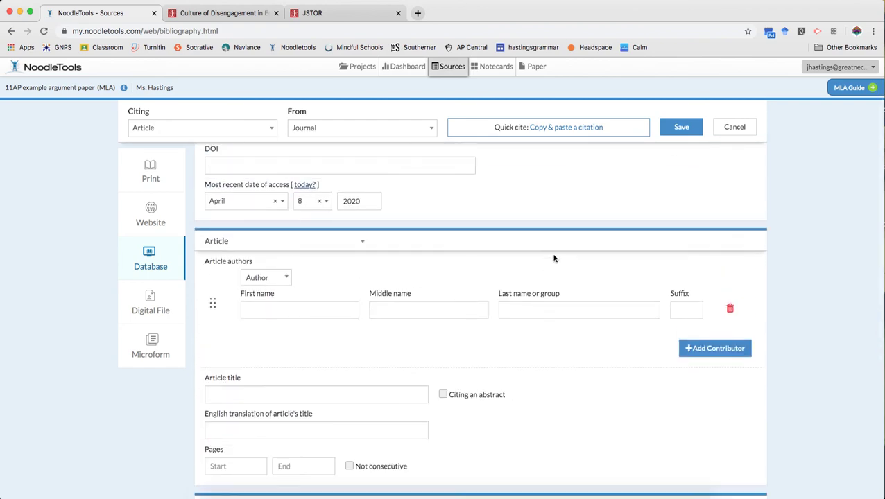
pyautogui.click(220, 14)
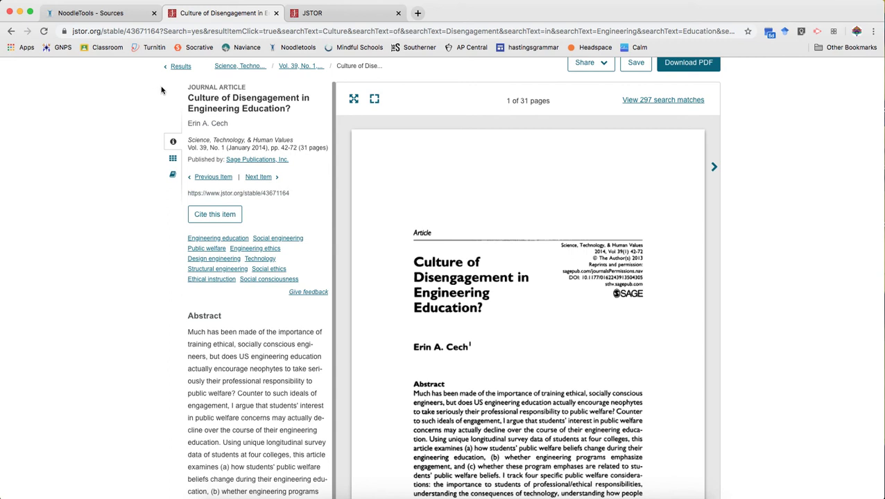
pyautogui.click(115, 19)
pyautogui.click(272, 310)
pyautogui.write('Erin')
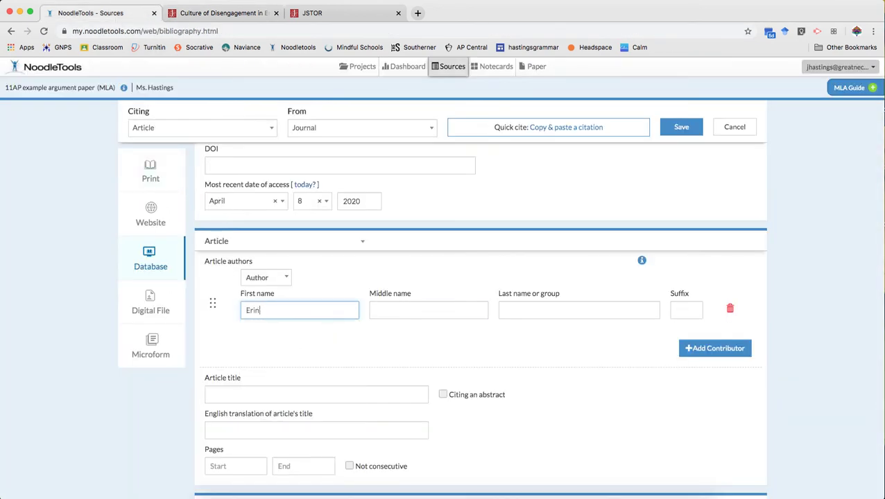
pyautogui.press('Tab')
pyautogui.write('A.')
pyautogui.press('Tab')
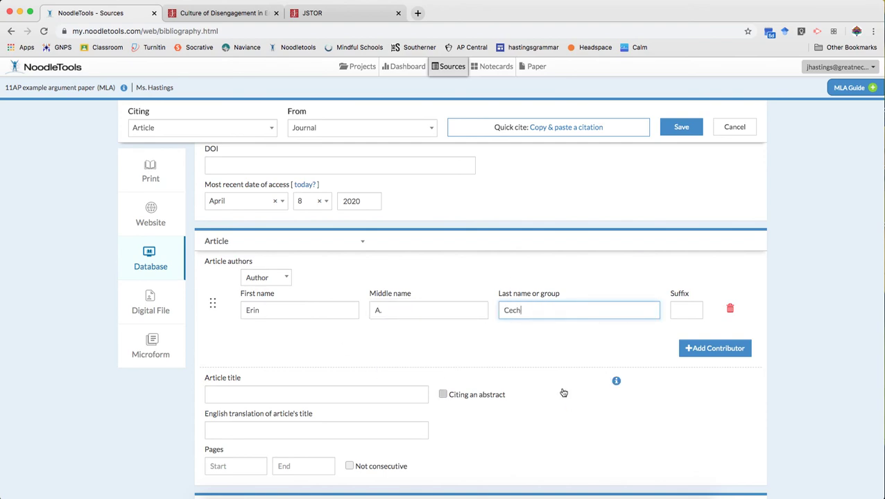
# Step: Copy the title "Culture of Disengagement in Engineering Education?" from the JSTOR article into the citation's article title
pyautogui.click(244, 13)
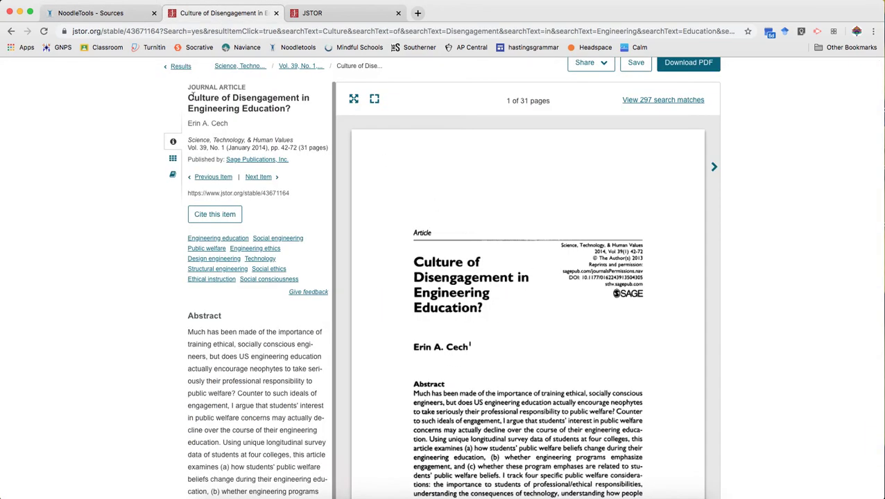
pyautogui.moveTo(187, 98); pyautogui.dragTo(293, 108)
pyautogui.press('cmd+c')
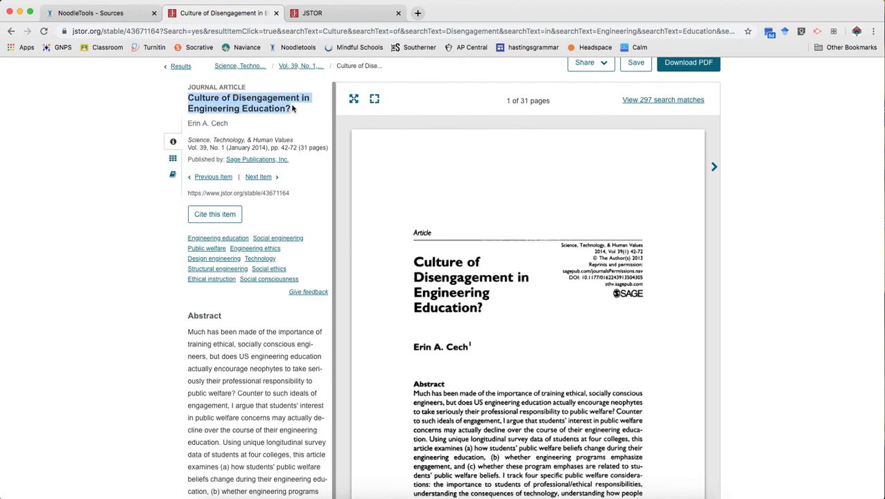
pyautogui.click(80, 13)
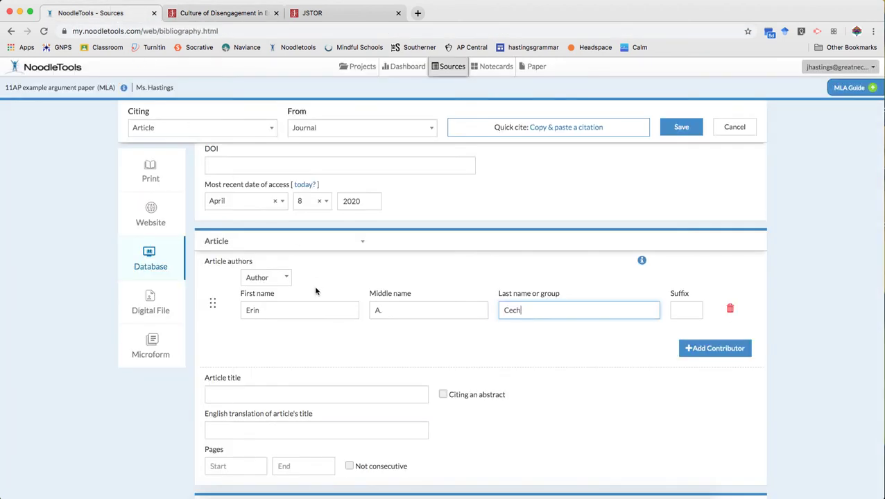
pyautogui.click(274, 390)
pyautogui.press('cmd+v')
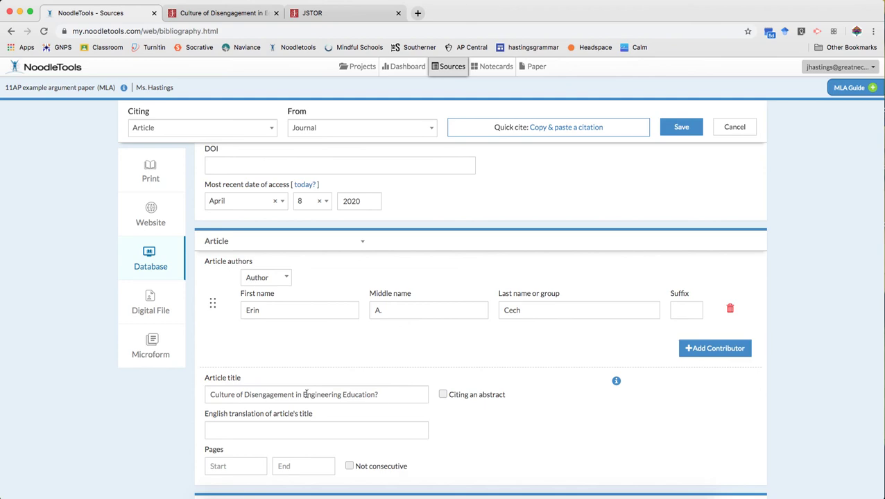
# Step: Look up the article's page range in JSTOR, enter pages 42 to 72 in the citation and mark them as not consecutive
pyautogui.scroll(-3, 614, 388)
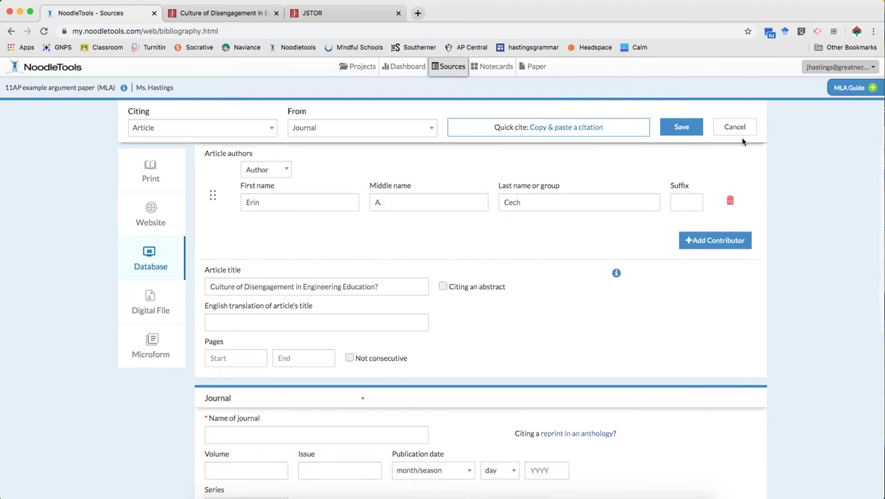
pyautogui.click(252, 14)
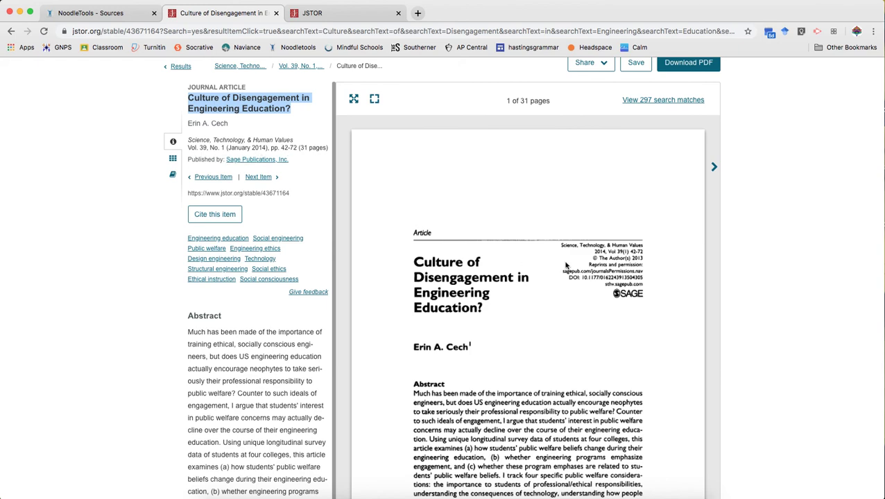
pyautogui.scroll(-5, 651, 302)
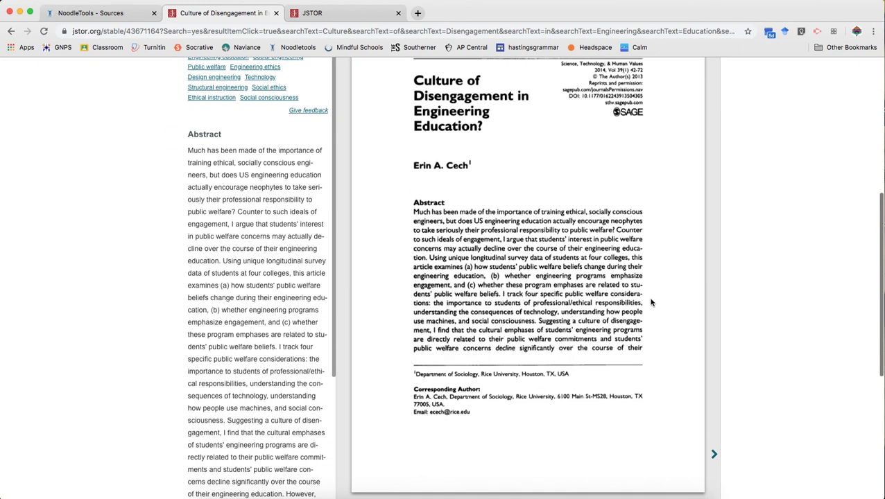
pyautogui.scroll(5, 651, 302)
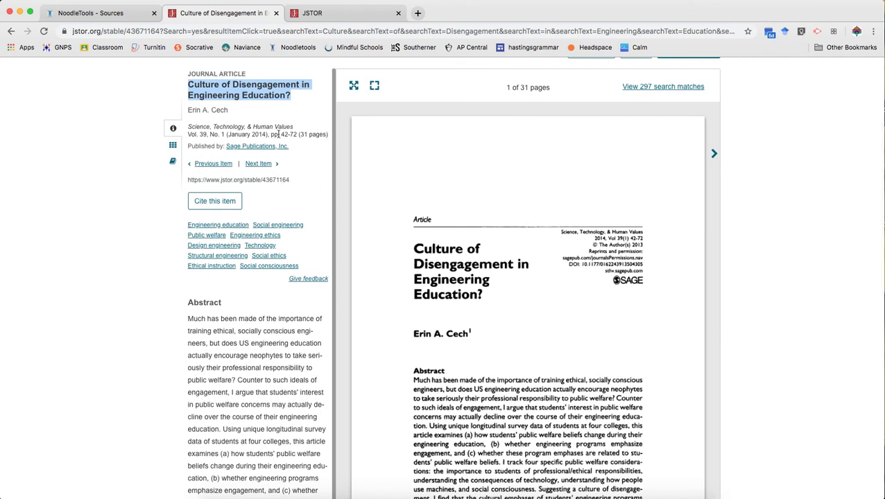
pyautogui.click(90, 12)
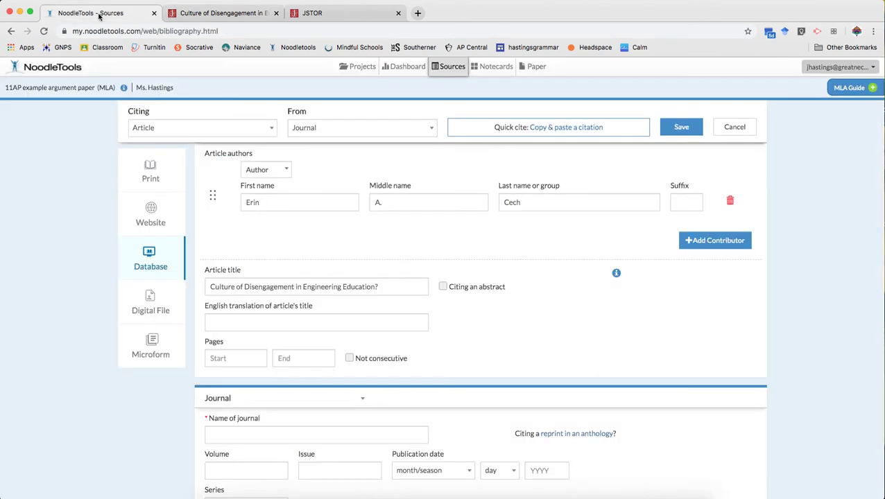
pyautogui.click(252, 358)
pyautogui.write('42')
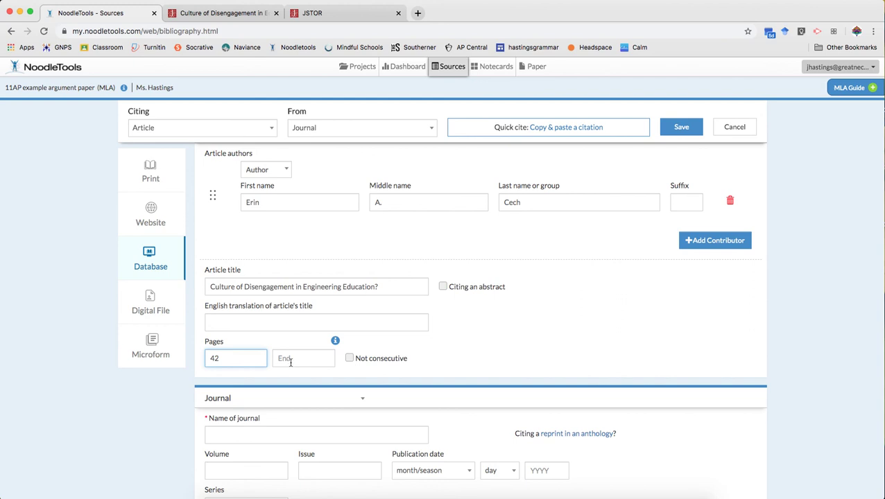
pyautogui.click(291, 360)
pyautogui.write('72')
pyautogui.click(349, 357)
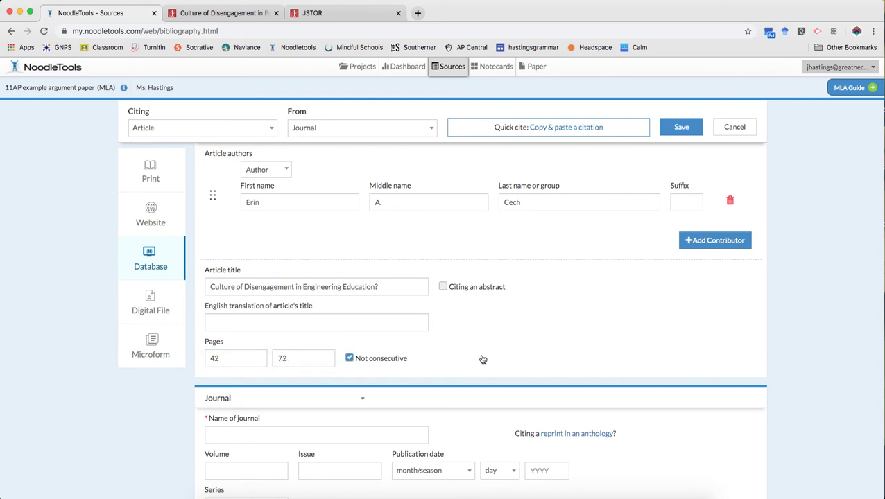
# Step: Copy the journal name "Science, Technology, & Human Values" from the JSTOR article into the citation's name of journal
pyautogui.scroll(-5, 602, 343)
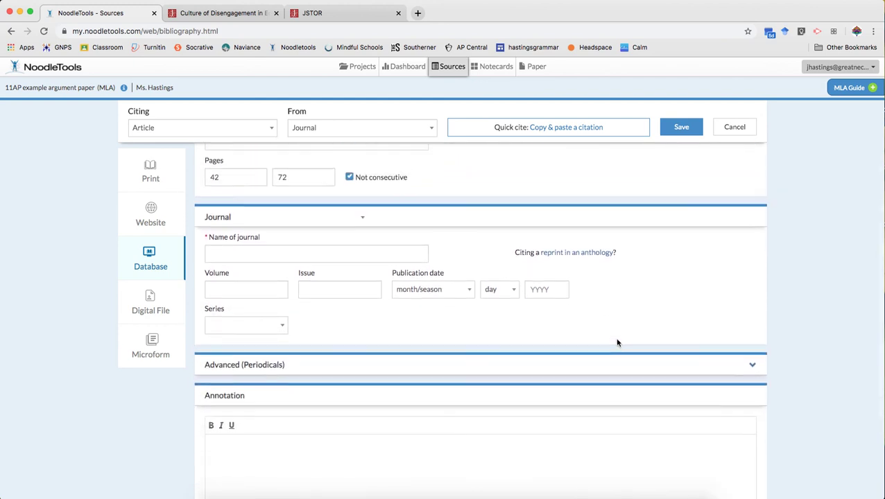
pyautogui.scroll(2, 621, 333)
pyautogui.click(229, 13)
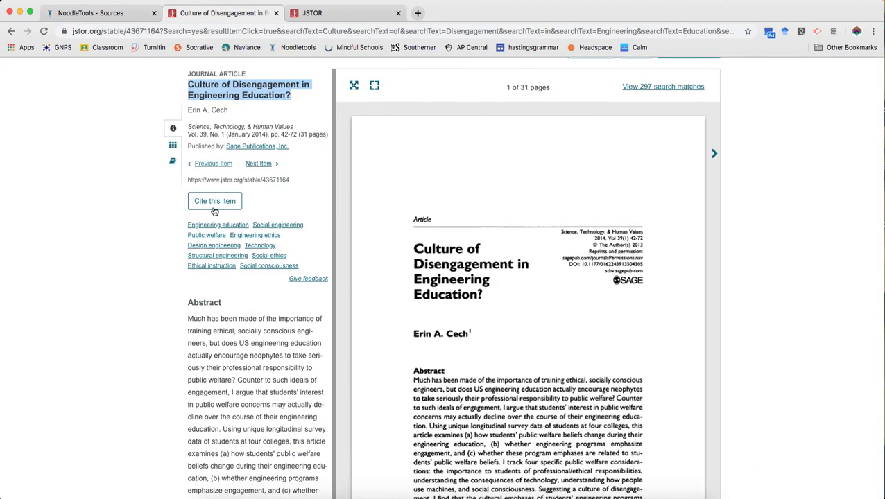
pyautogui.click(188, 126)
pyautogui.moveTo(188, 126); pyautogui.dragTo(294, 128)
pyautogui.press('super+c')
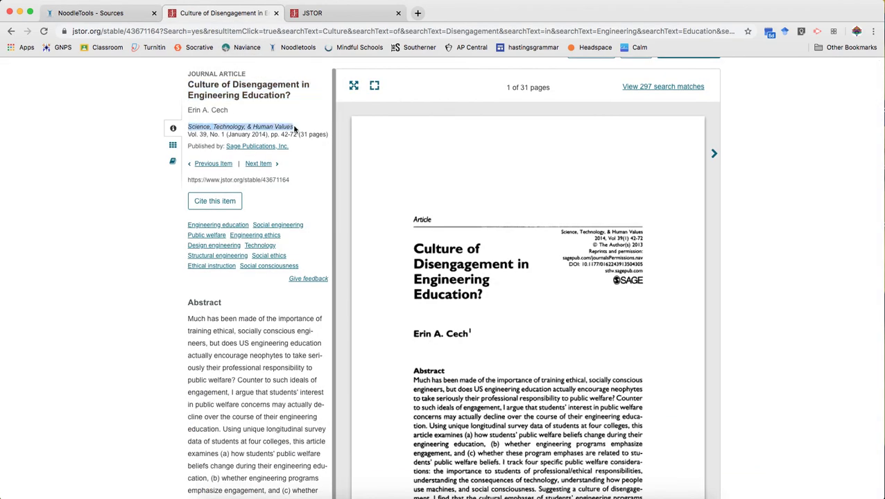
pyautogui.click(83, 15)
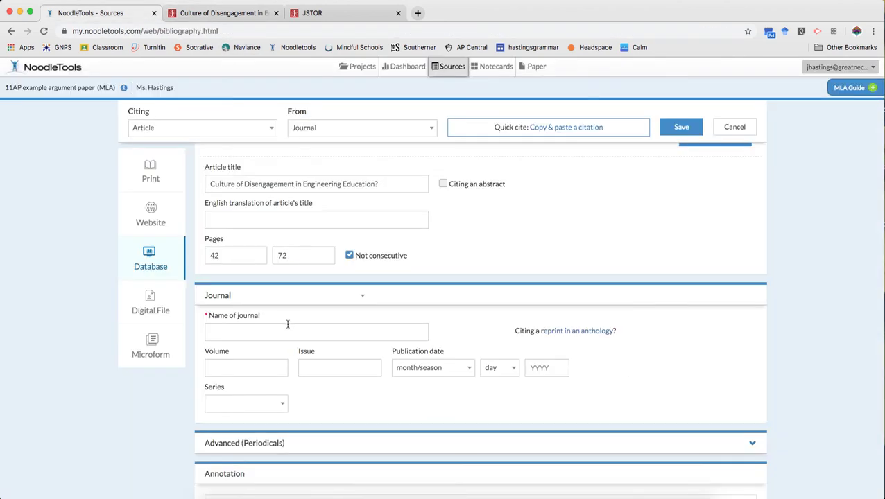
pyautogui.click(287, 324)
pyautogui.press('super+v')
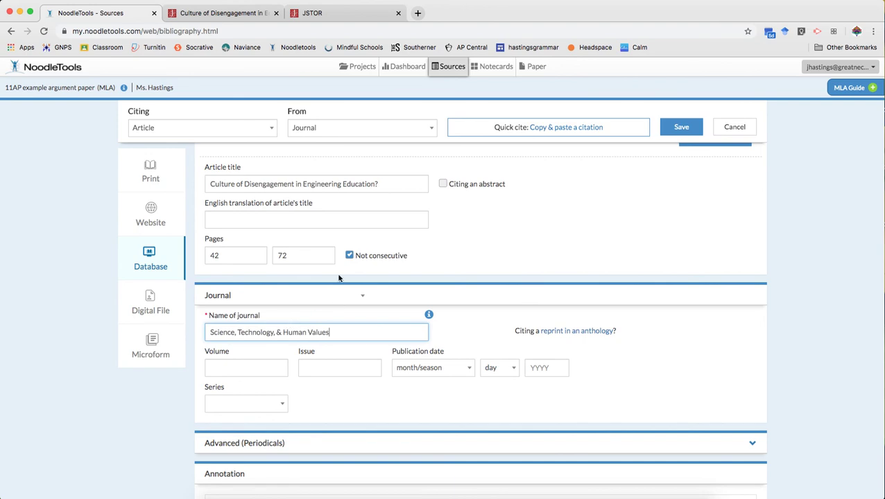
# Step: Look up the volume and issue on the JSTOR article and enter volume 39, issue 1 in the citation
pyautogui.click(190, 20)
pyautogui.click(131, 167)
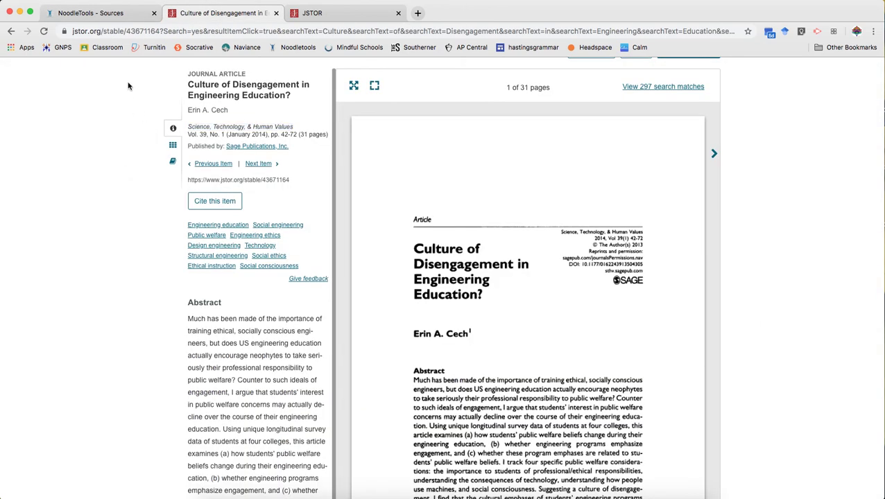
pyautogui.click(100, 15)
pyautogui.click(235, 366)
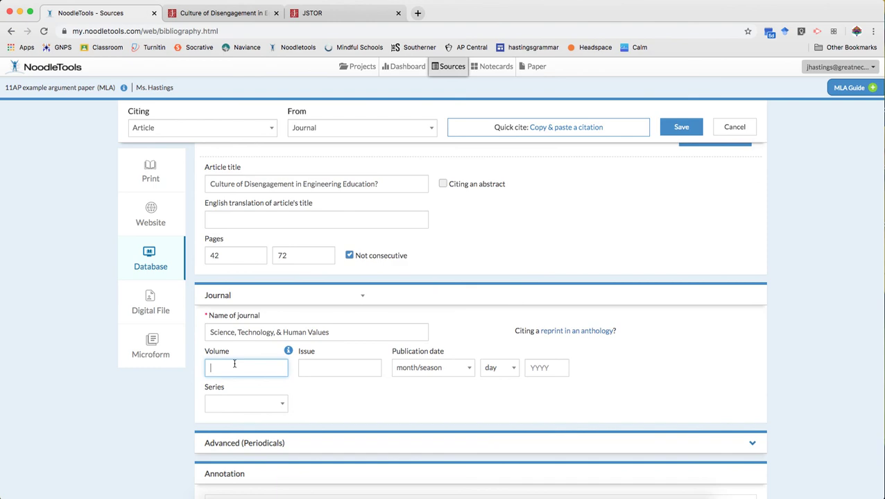
pyautogui.write('39')
pyautogui.click(318, 367)
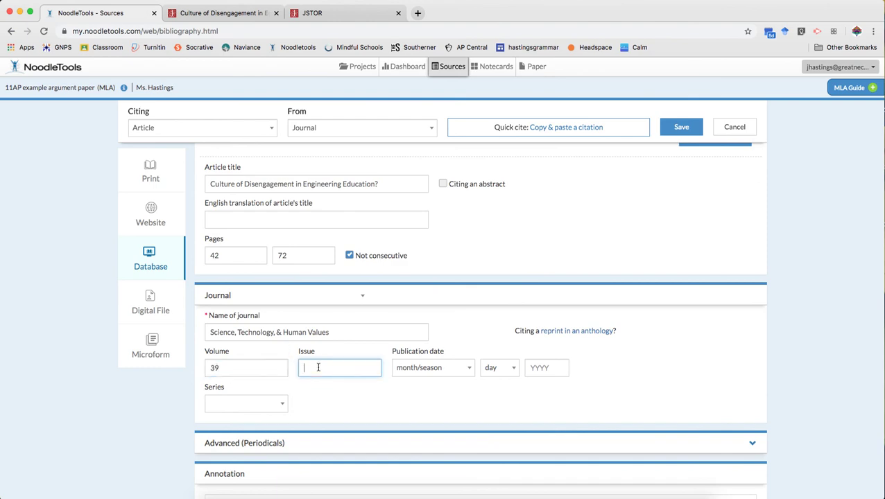
pyautogui.write('1')
# Step: Check the publication date on the JSTOR article and set the citation's publication date to January 2014 without a day
pyautogui.click(216, 14)
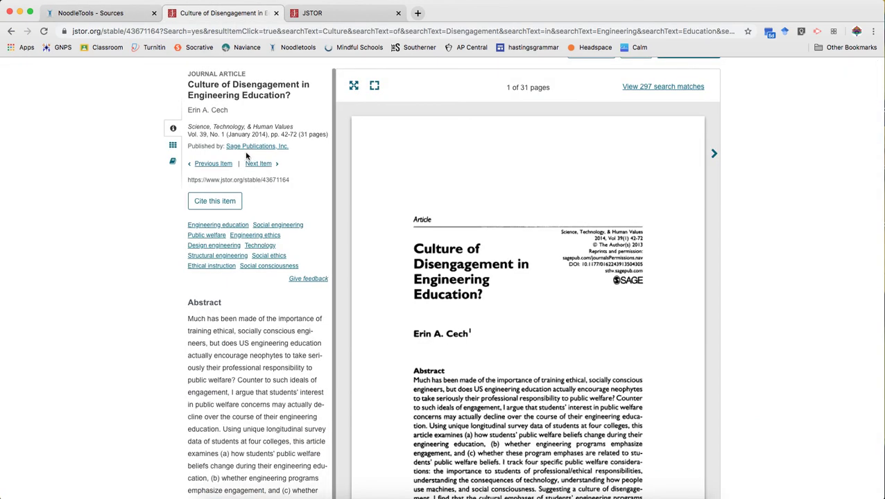
pyautogui.click(122, 14)
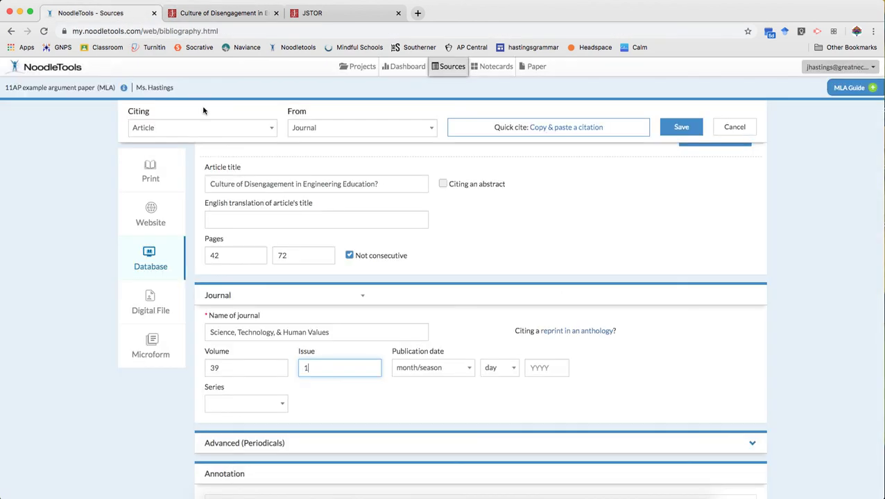
pyautogui.click(415, 367)
pyautogui.click(408, 239)
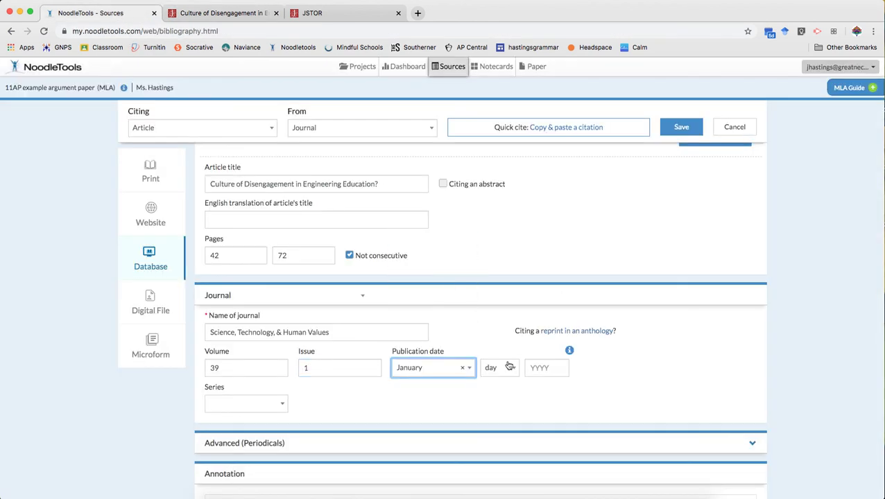
pyautogui.click(541, 367)
pyautogui.write('20')
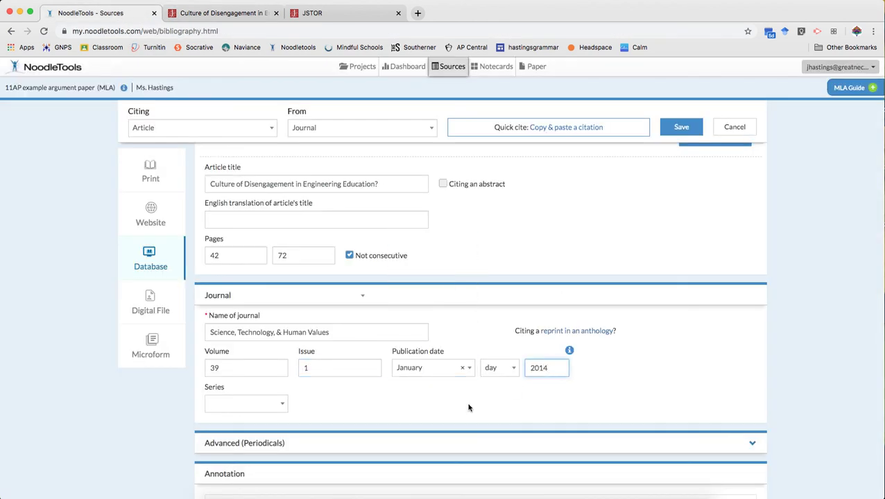
pyautogui.write('14')
# Step: Recheck the journal name, volume, date and pages on the JSTOR article, and save the completed journal citation to the source list
pyautogui.click(230, 12)
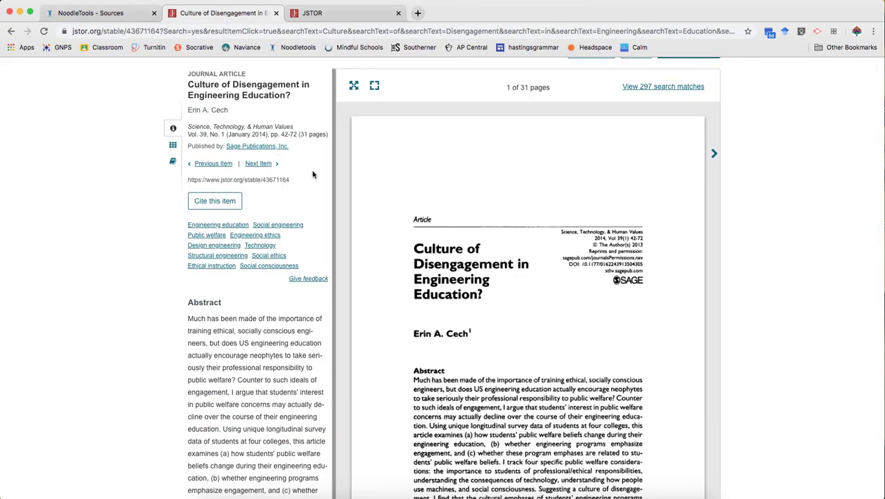
pyautogui.moveTo(190, 126); pyautogui.dragTo(328, 139)
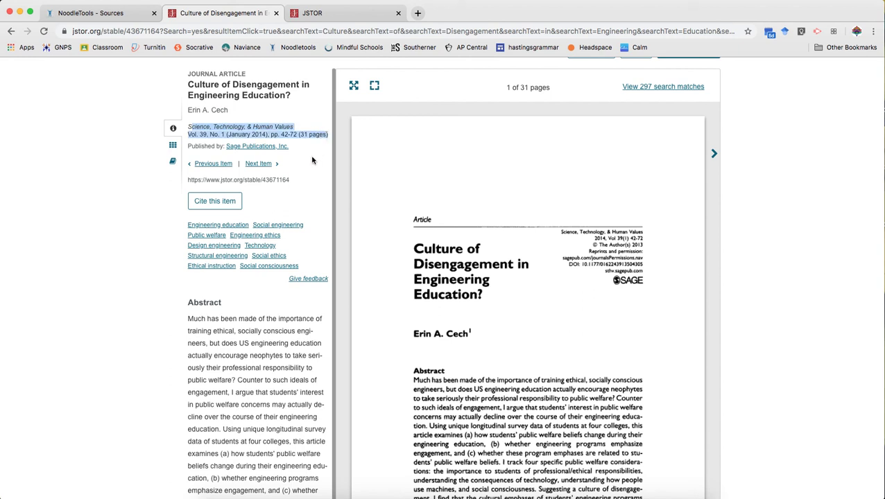
pyautogui.click(312, 161)
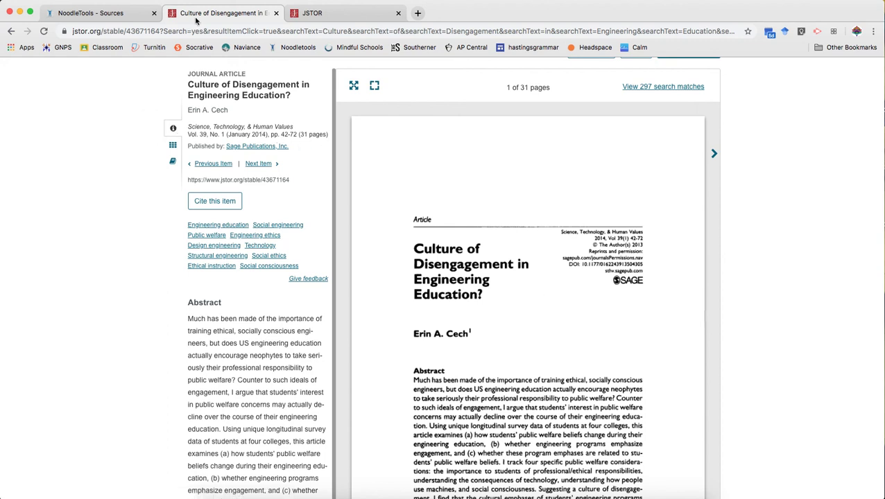
pyautogui.click(116, 14)
pyautogui.scroll(-2, 555, 278)
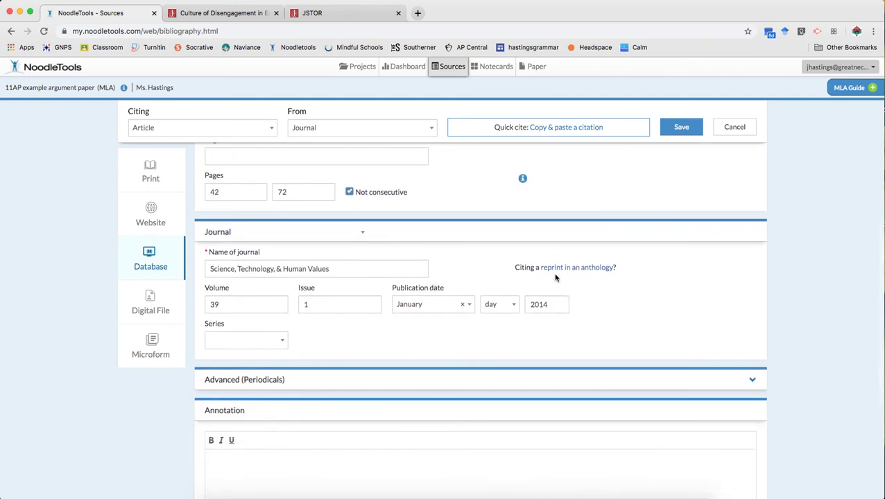
pyautogui.scroll(-2, 563, 274)
pyautogui.scroll(2, 653, 194)
pyautogui.click(680, 129)
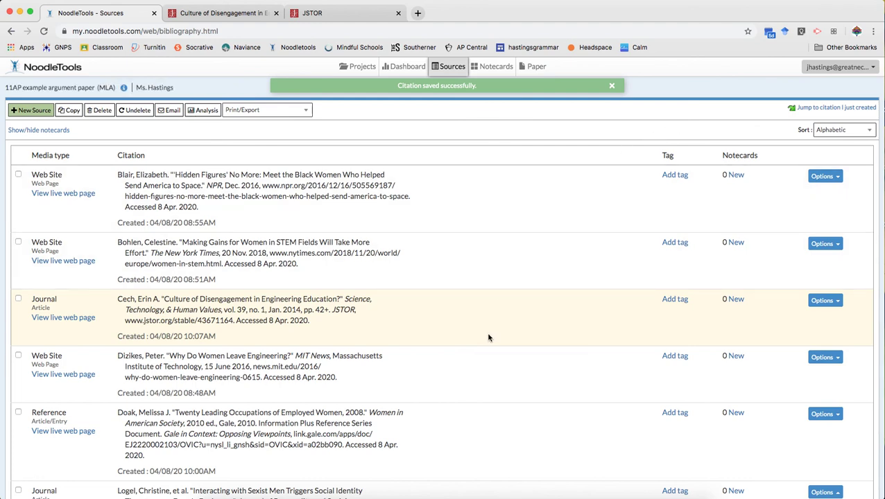
pyautogui.scroll(-4, 488, 338)
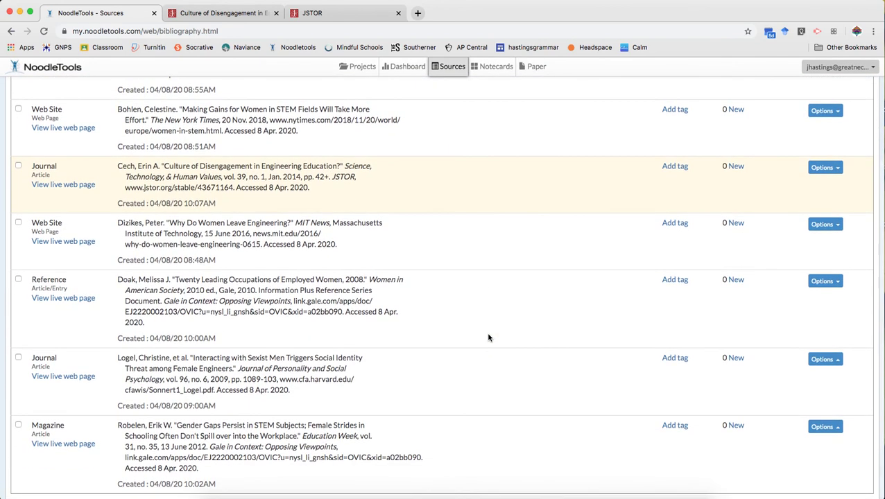